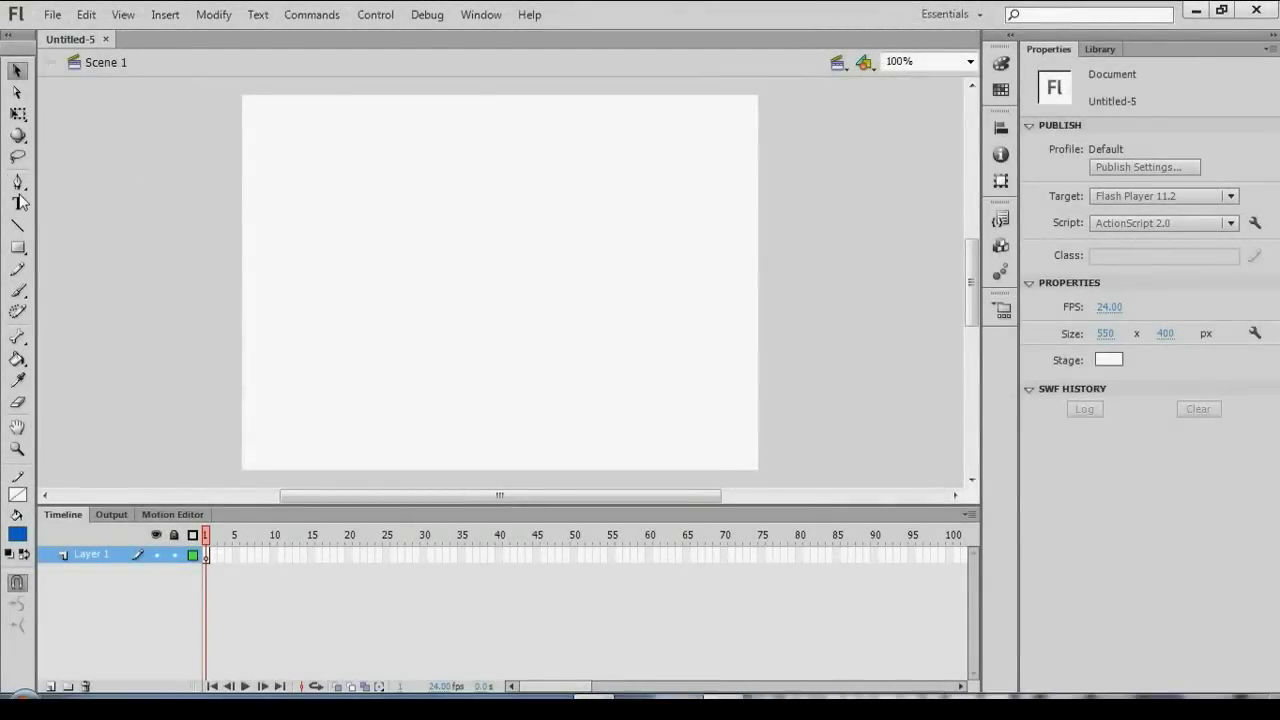
# Type the heading 'TUTORIAL BONE YARD' in a text field on the stage's left side.
pyautogui.click(18, 203)
pyautogui.click(269, 262)
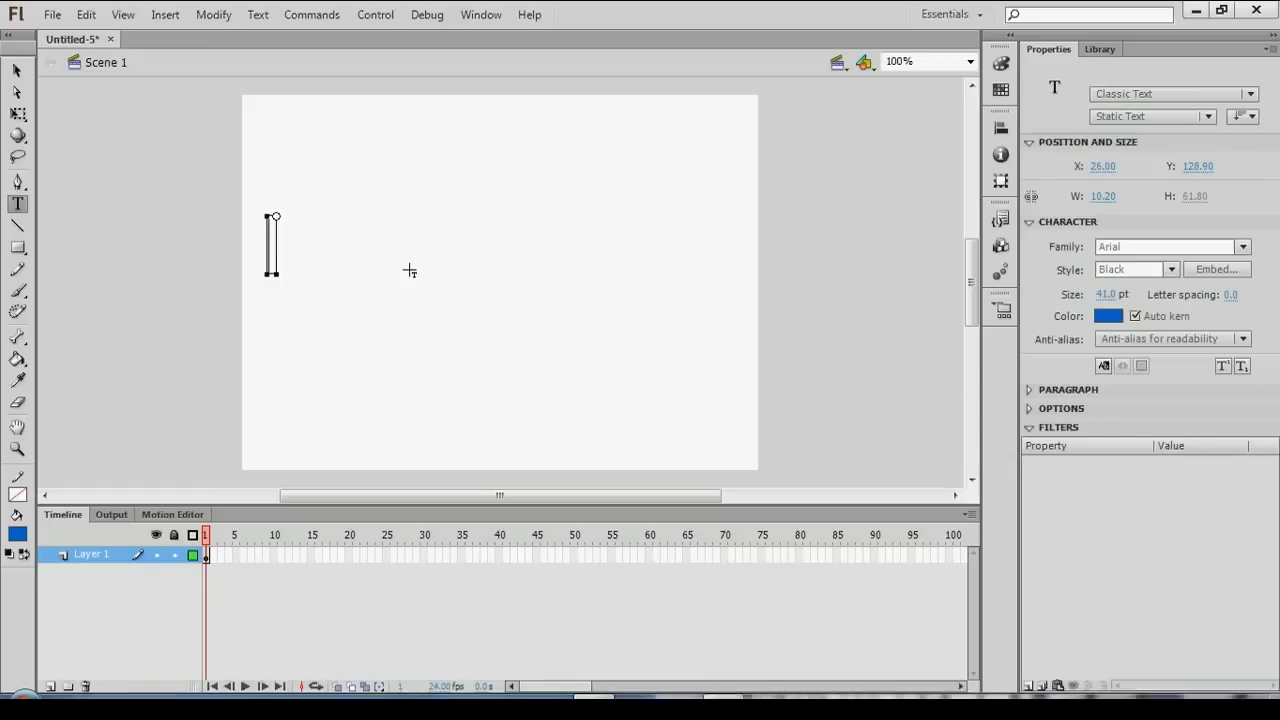
pyautogui.write('TUTORIAL ')
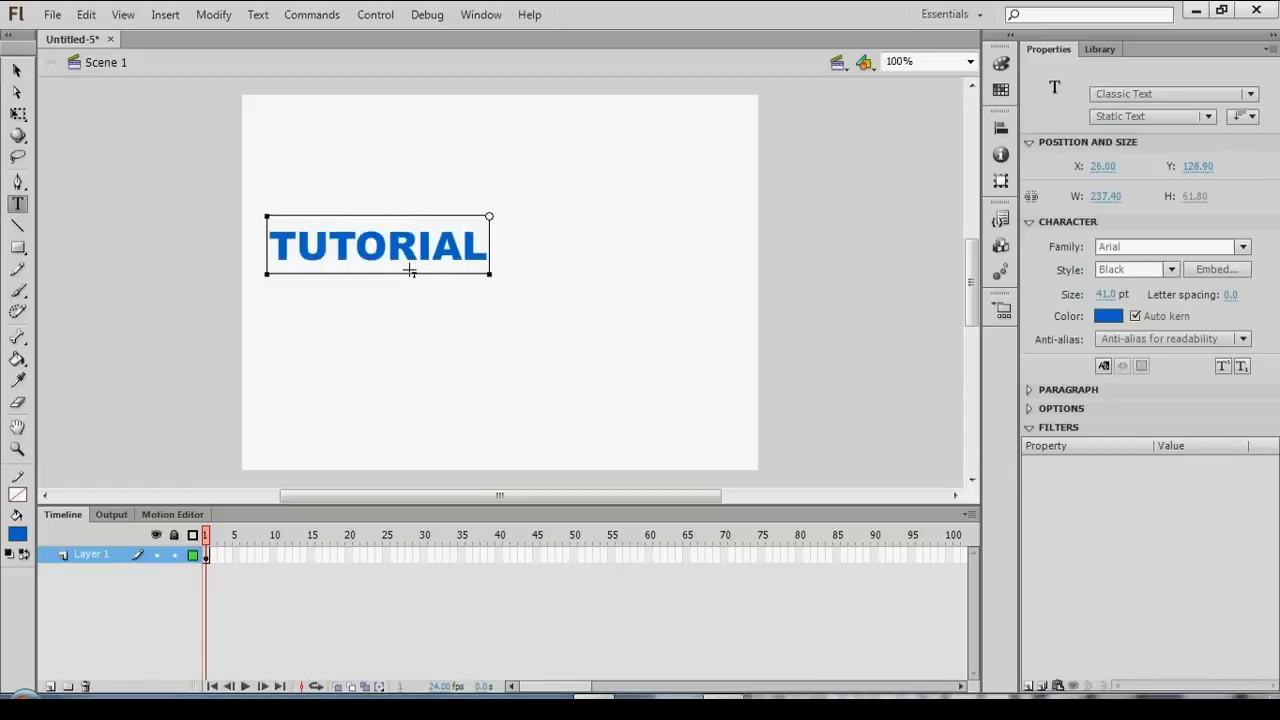
pyautogui.write('BONE YA')
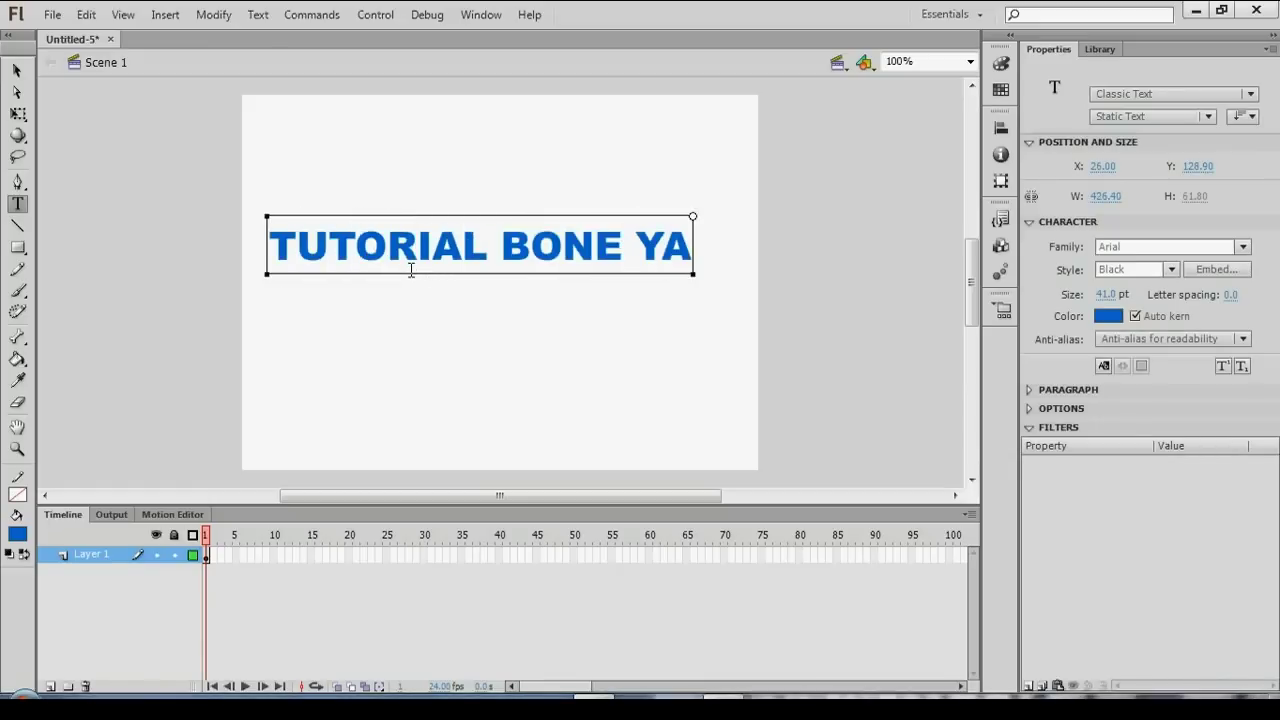
pyautogui.write('RD')
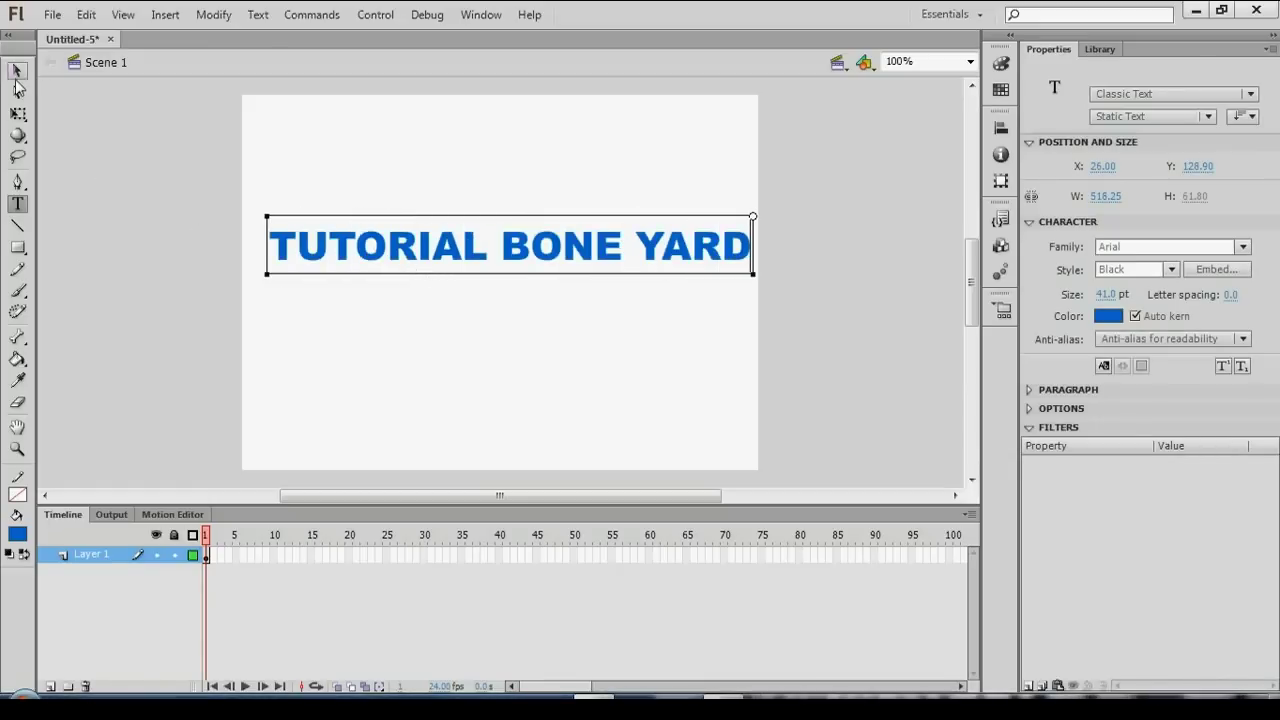
pyautogui.click(17, 71)
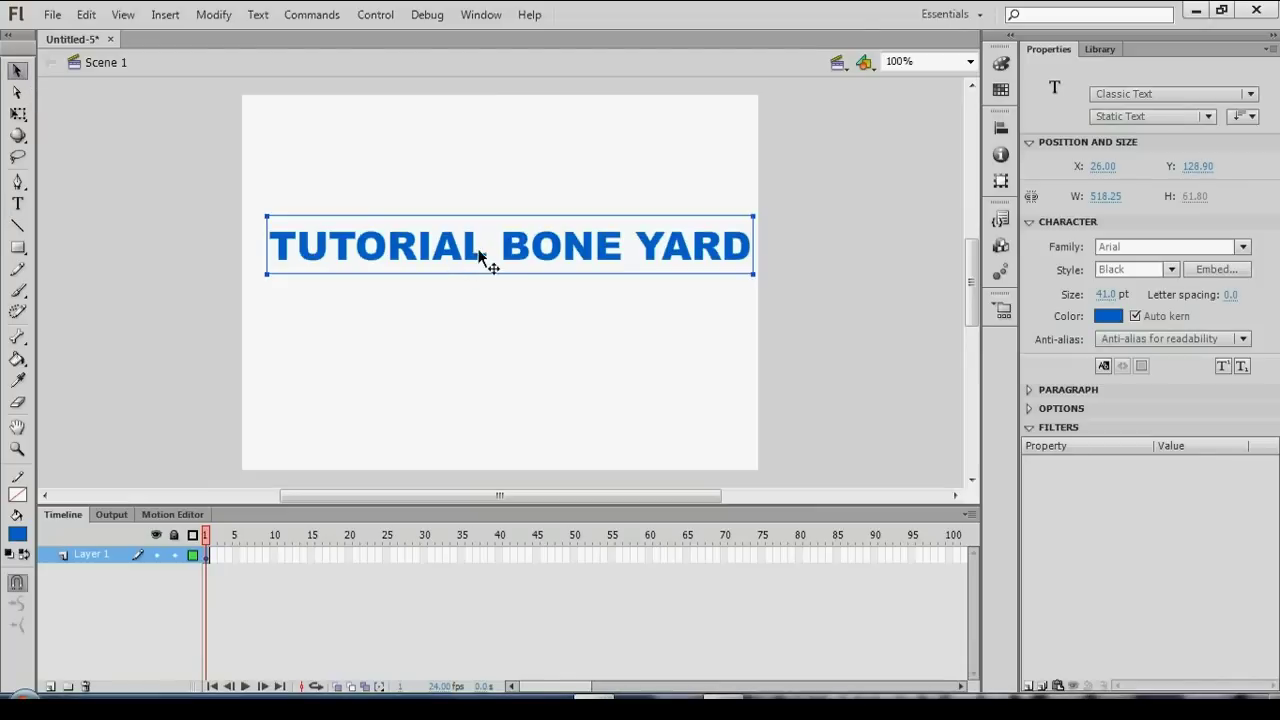
# Use the Align panel to centre the heading horizontally and vertically to the stage.
pyautogui.moveTo(480, 257); pyautogui.dragTo(481, 273)
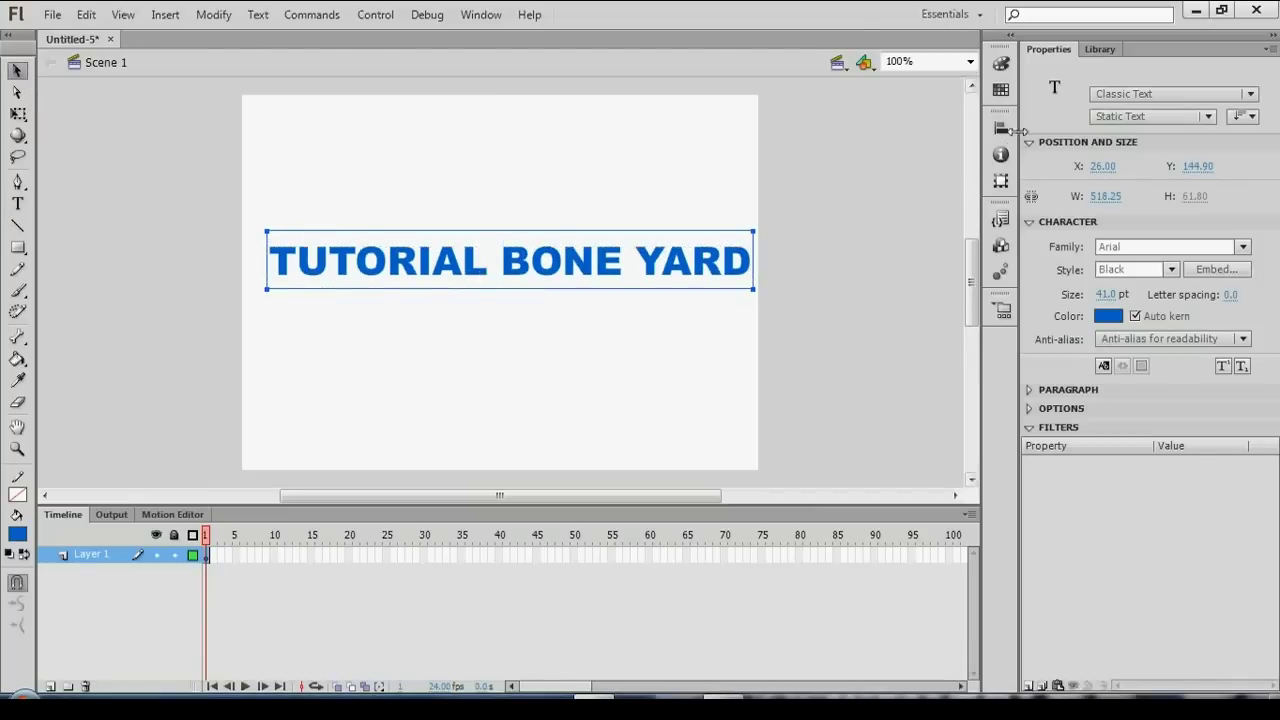
pyautogui.click(1001, 180)
pyautogui.click(800, 114)
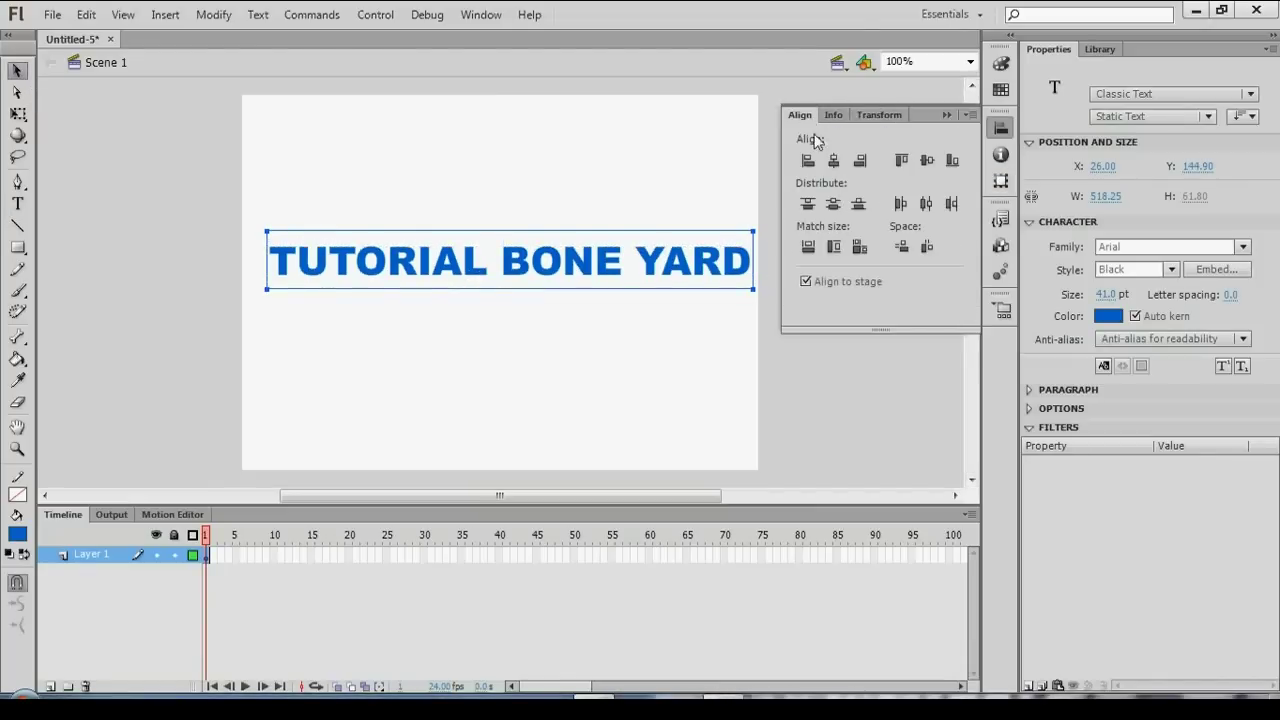
pyautogui.click(833, 161)
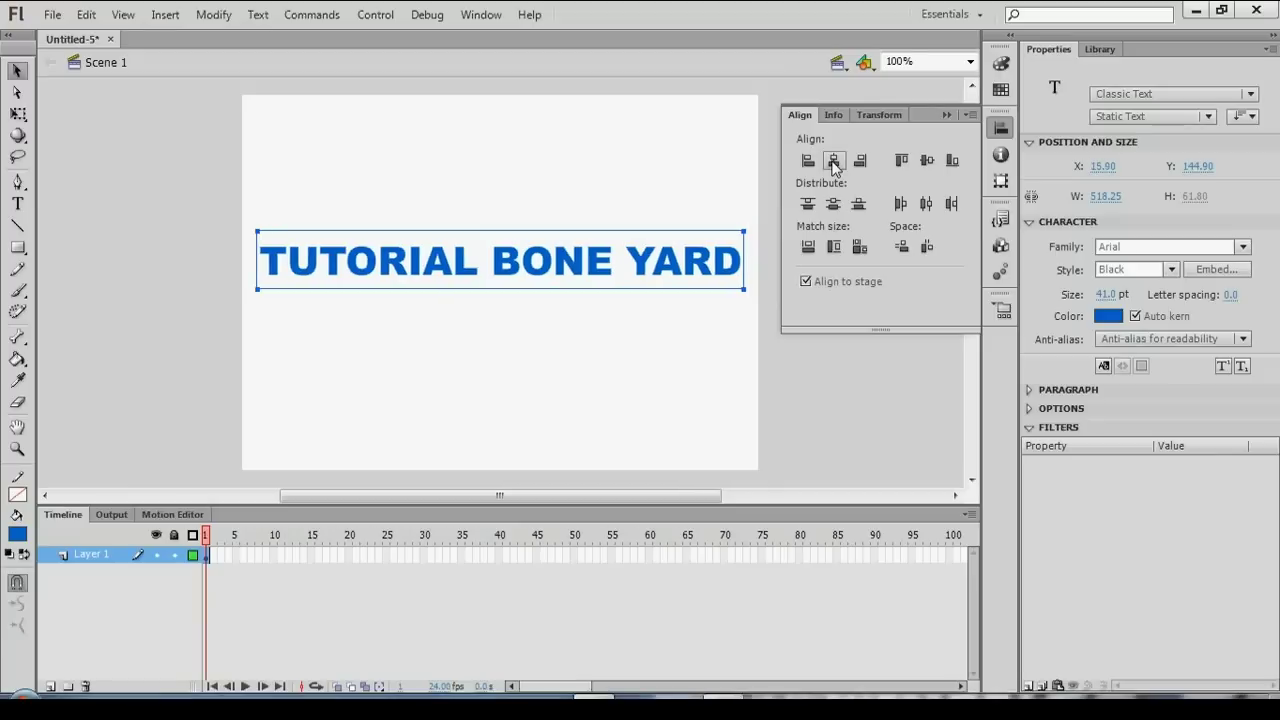
pyautogui.click(926, 161)
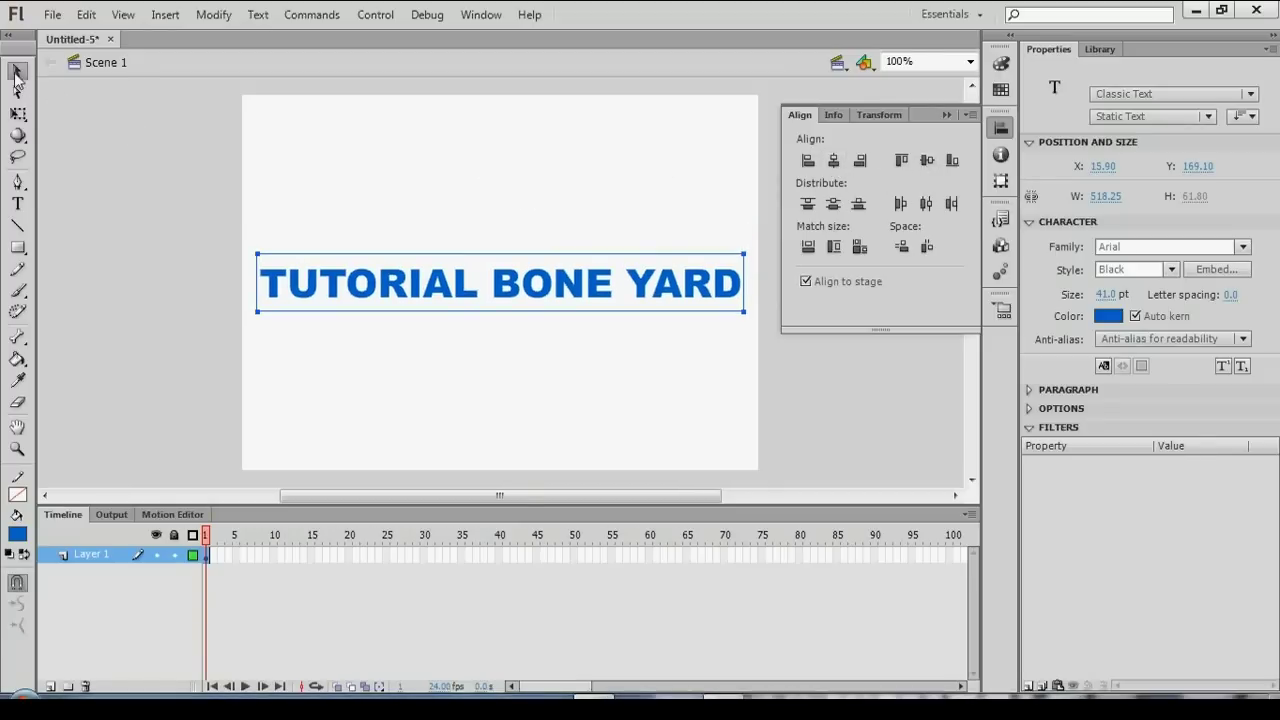
pyautogui.hotkey('ctrl', 'k')
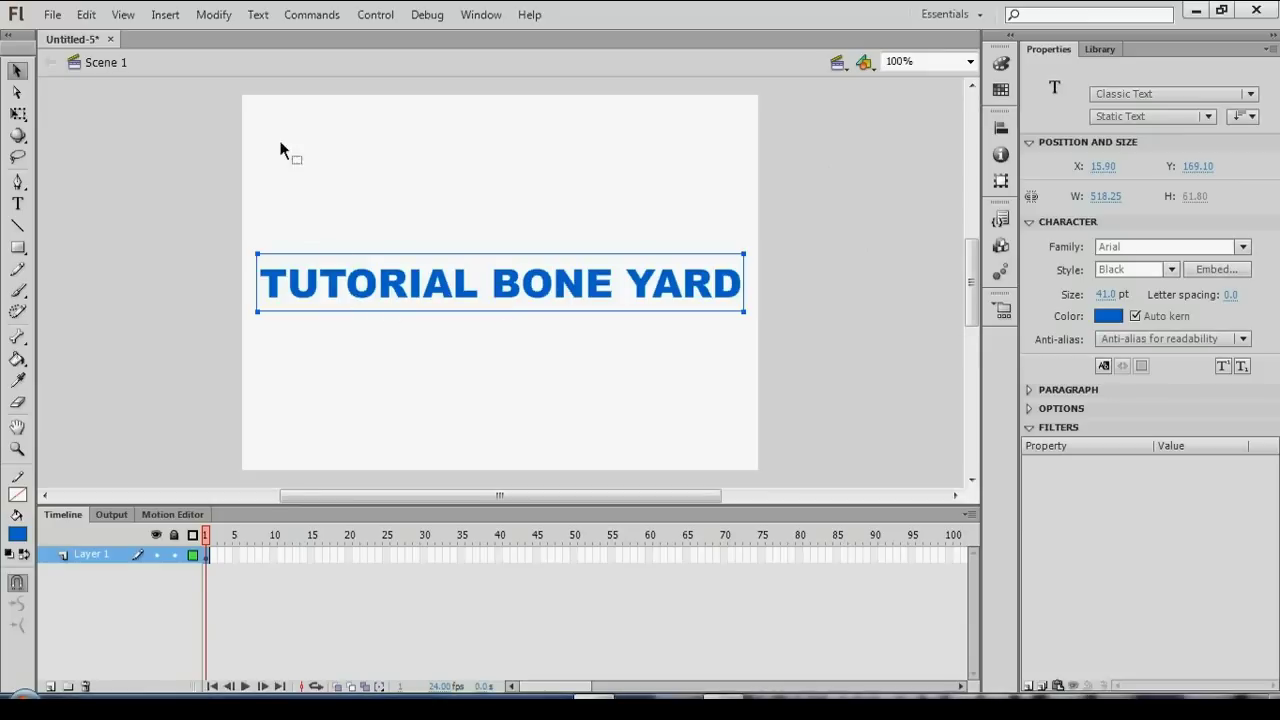
# Break Apart the heading, then Distribute to Layers so each letter gets its own layer.
pyautogui.click(201, 15)
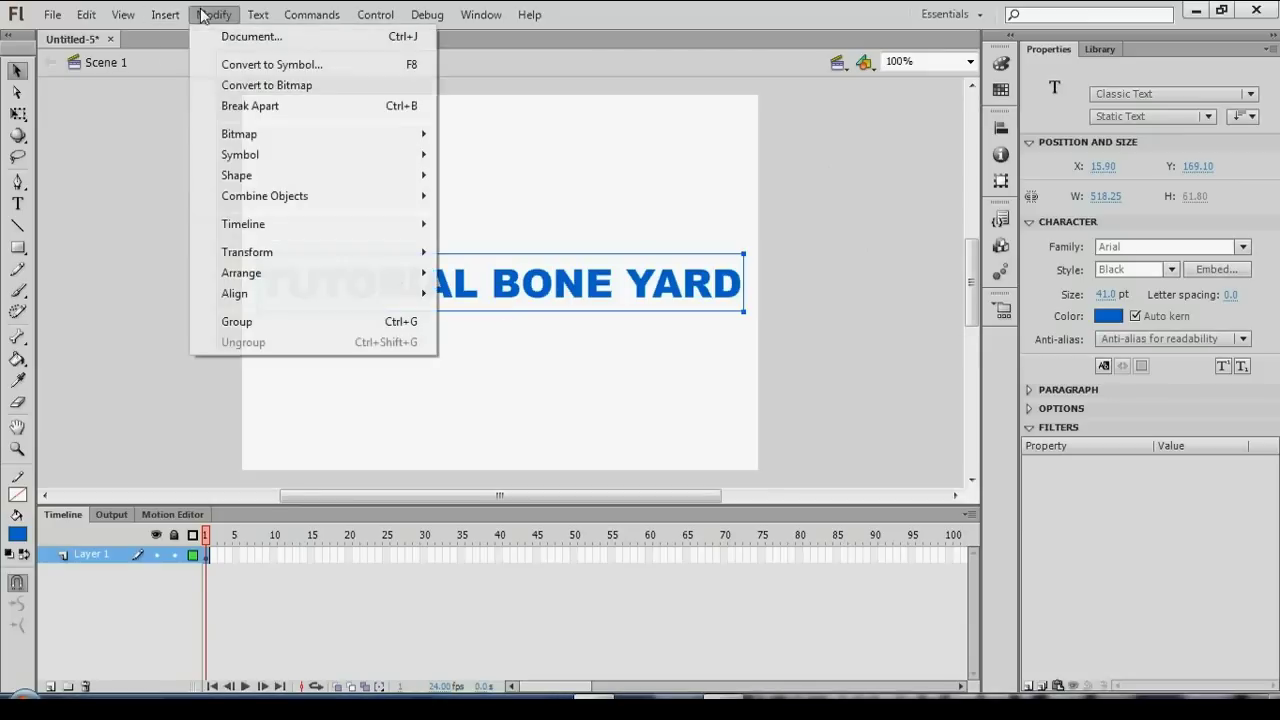
pyautogui.click(279, 106)
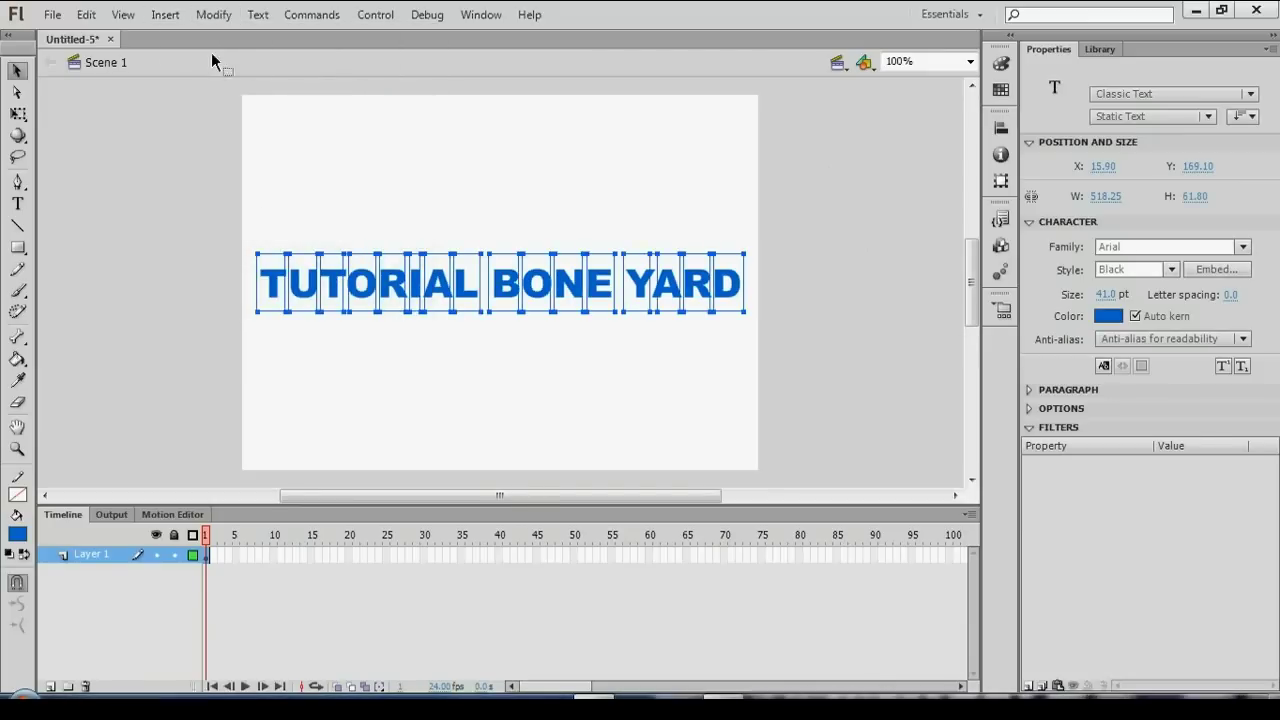
pyautogui.click(213, 15)
pyautogui.moveTo(243, 224)
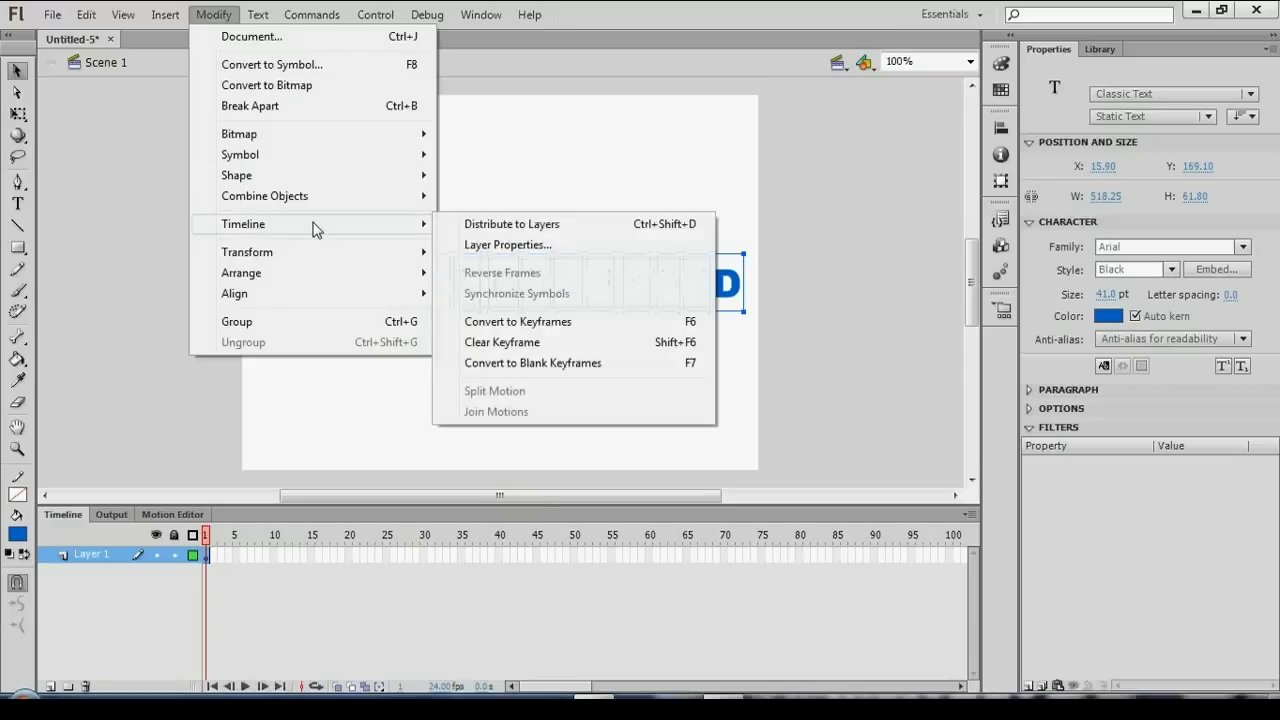
pyautogui.click(563, 228)
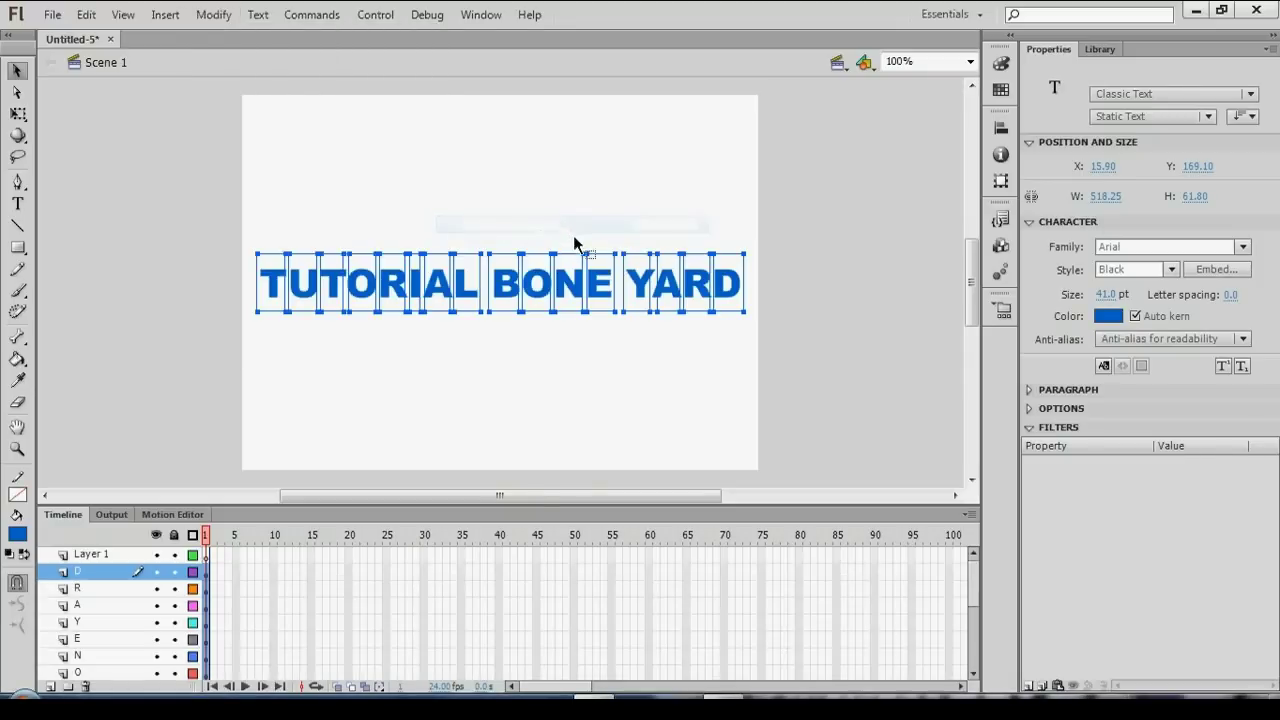
# Break each letter of TUTORIAL apart into a filled shape with Ctrl+B.
pyautogui.click(264, 351)
pyautogui.click(275, 280)
pyautogui.hotkey('ctrl', 'b')
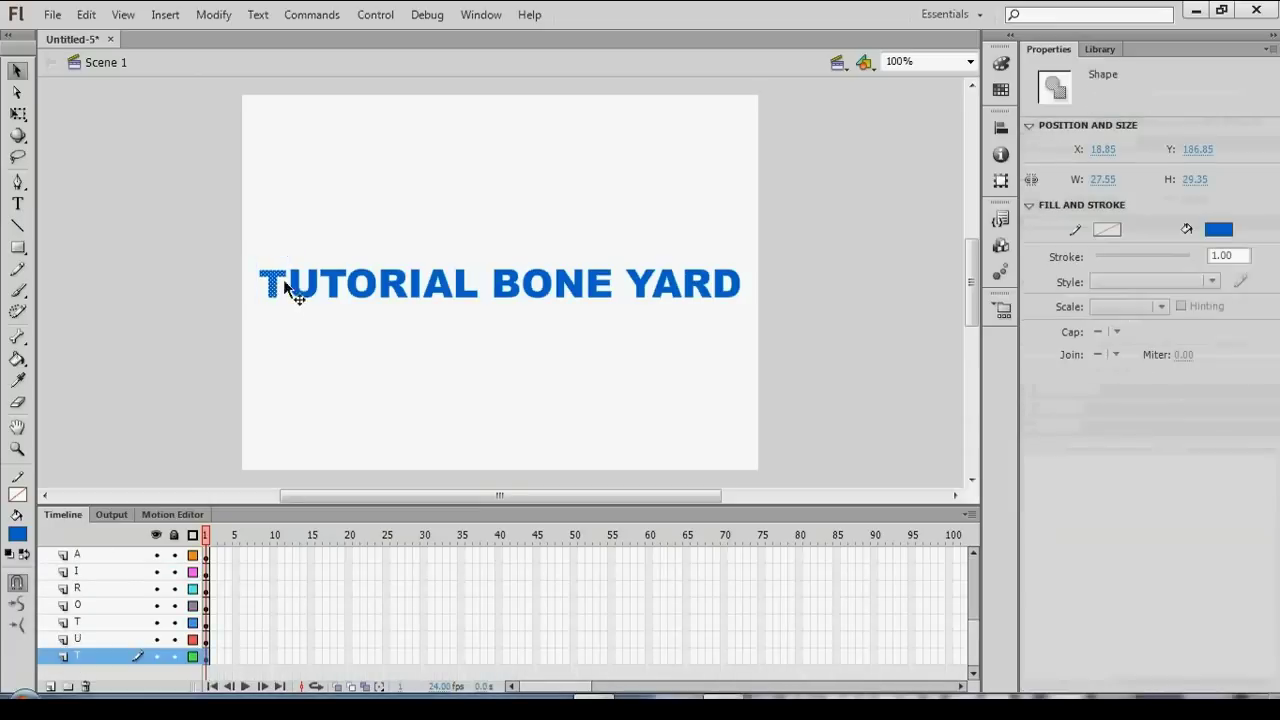
pyautogui.click(300, 290)
pyautogui.hotkey('ctrl', 'b')
pyautogui.click(337, 290)
pyautogui.hotkey('ctrl', 'b')
pyautogui.hotkey('ctrl', 'b')
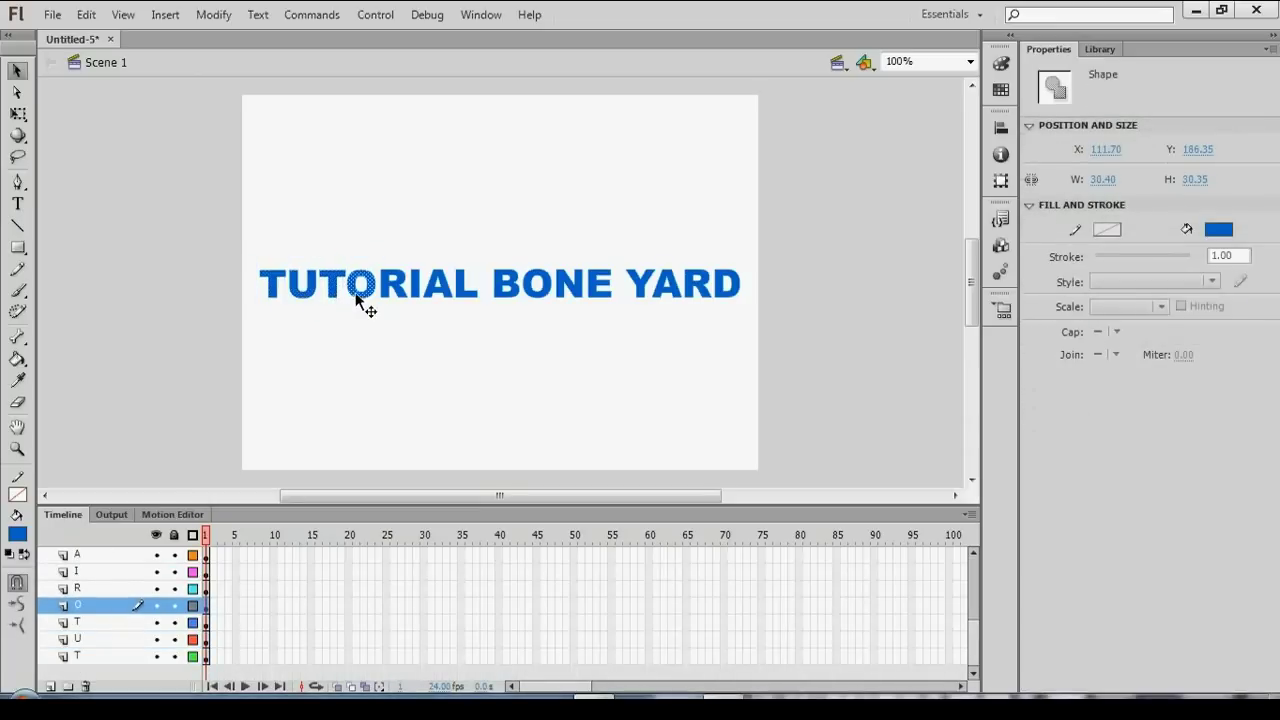
pyautogui.click(393, 288)
pyautogui.hotkey('ctrl', 'b')
pyautogui.click(420, 290)
pyautogui.hotkey('ctrl', 'b')
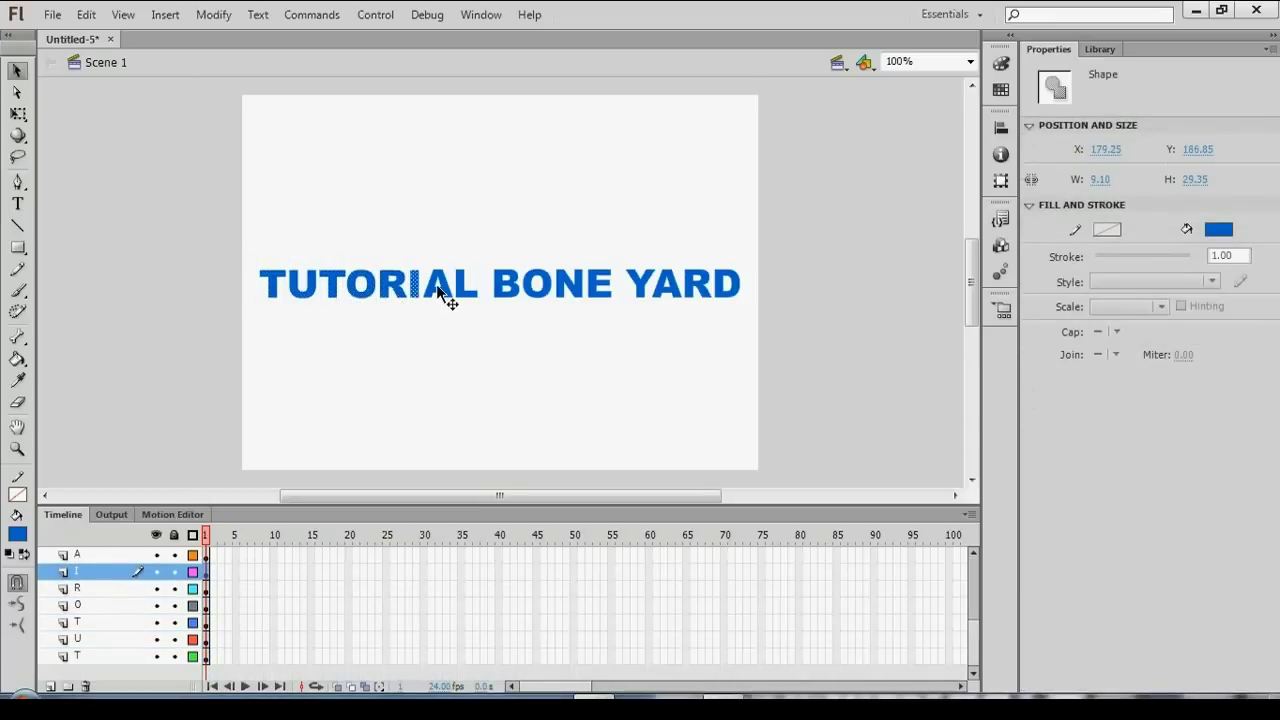
# Break the BONE and YARD letters into shapes, then select all letter shapes.
pyautogui.hotkey('ctrl', 'b')
pyautogui.click(478, 292)
pyautogui.hotkey('ctrl', 'b')
pyautogui.click(515, 291)
pyautogui.hotkey('ctrl', 'b')
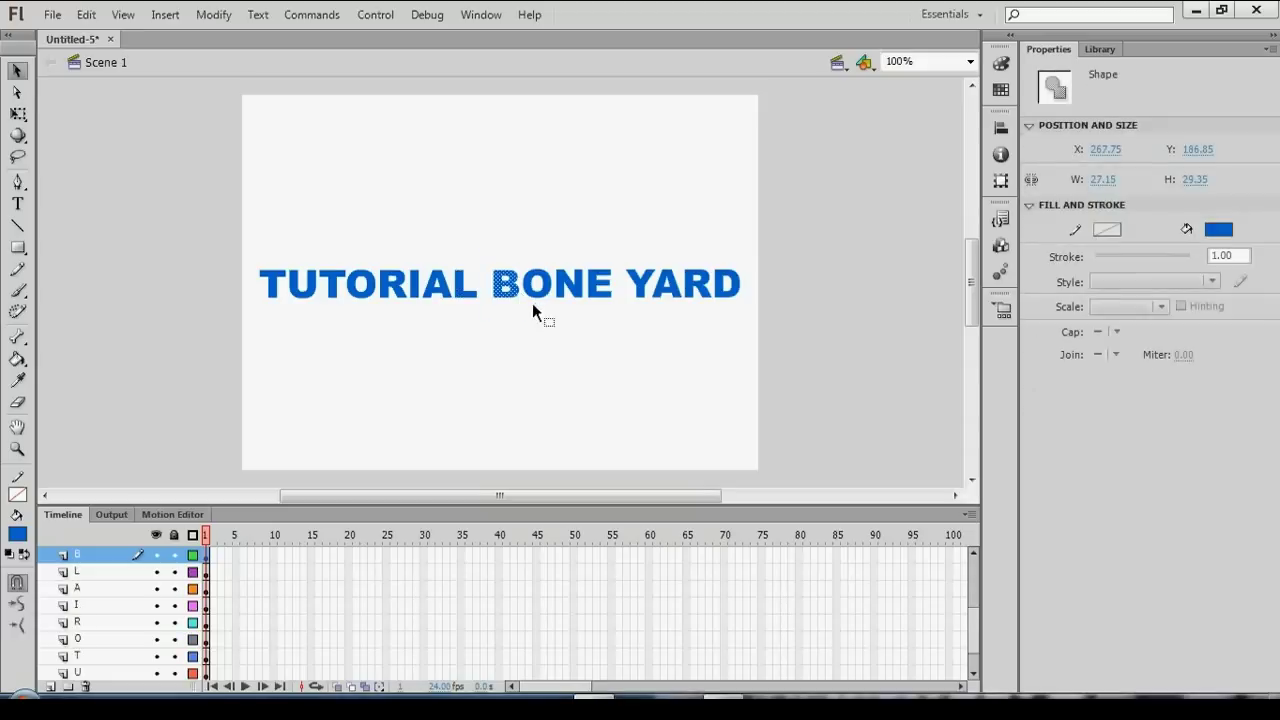
pyautogui.hotkey('ctrl', 'b')
pyautogui.click(566, 288)
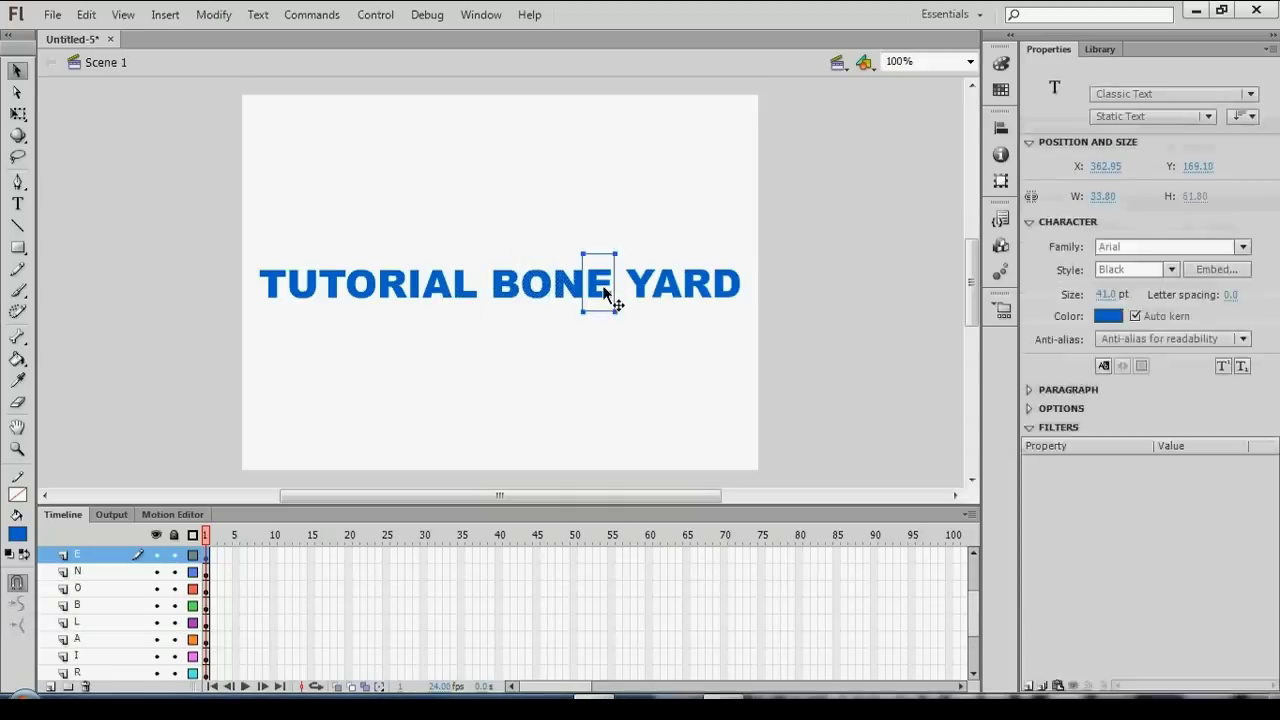
pyautogui.hotkey('ctrl', 'b')
pyautogui.click(668, 298)
pyautogui.hotkey('ctrl', 'b')
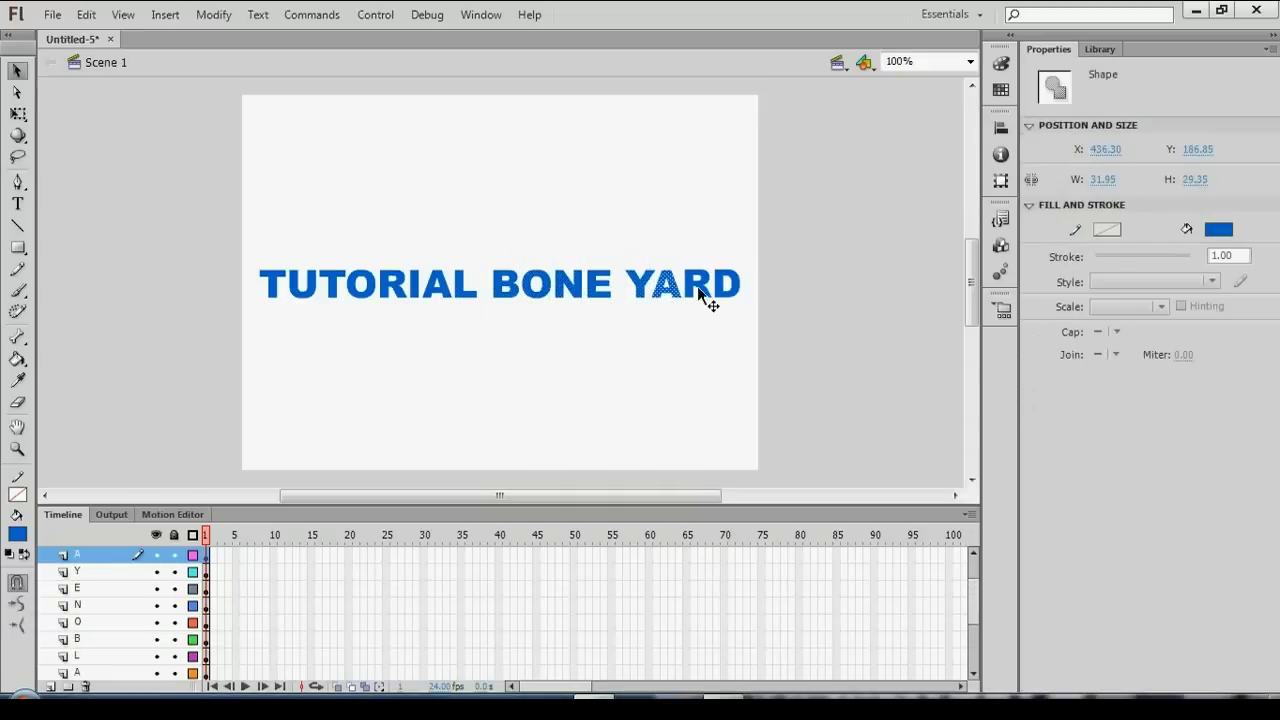
pyautogui.click(697, 286)
pyautogui.hotkey('ctrl', 'b')
pyautogui.hotkey('ctrl', 'b')
pyautogui.click(469, 364)
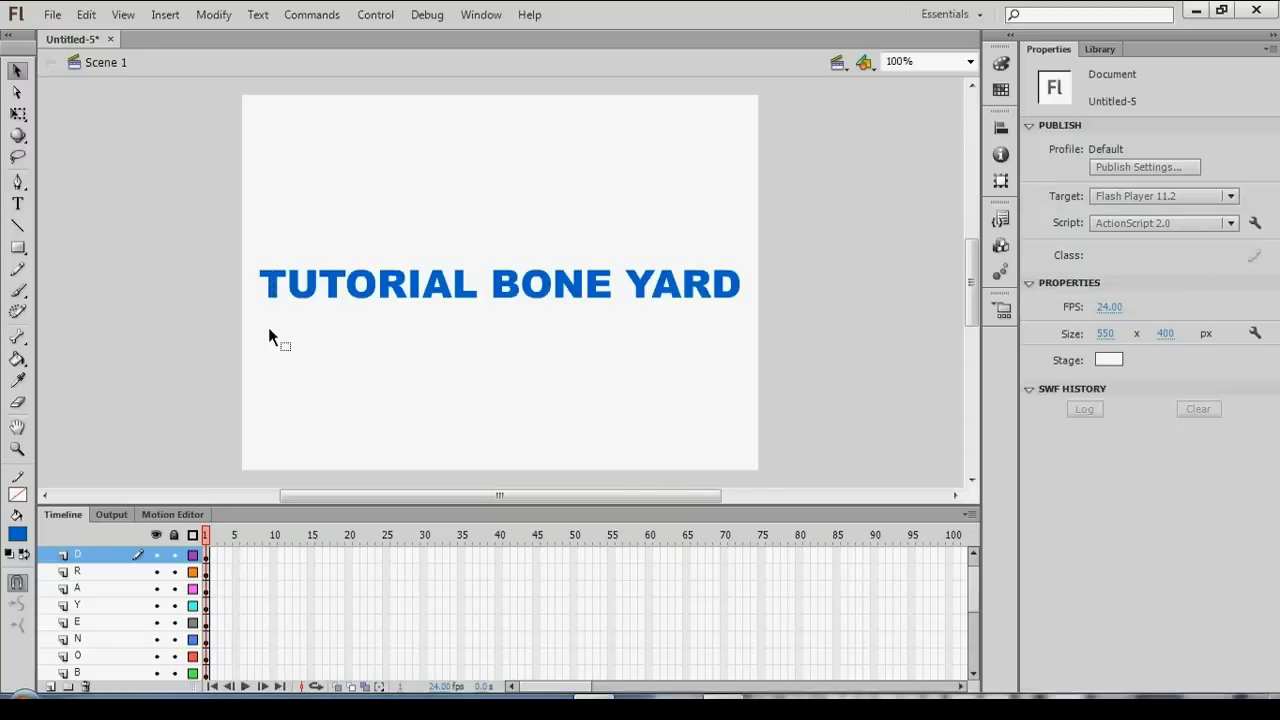
pyautogui.click(275, 288)
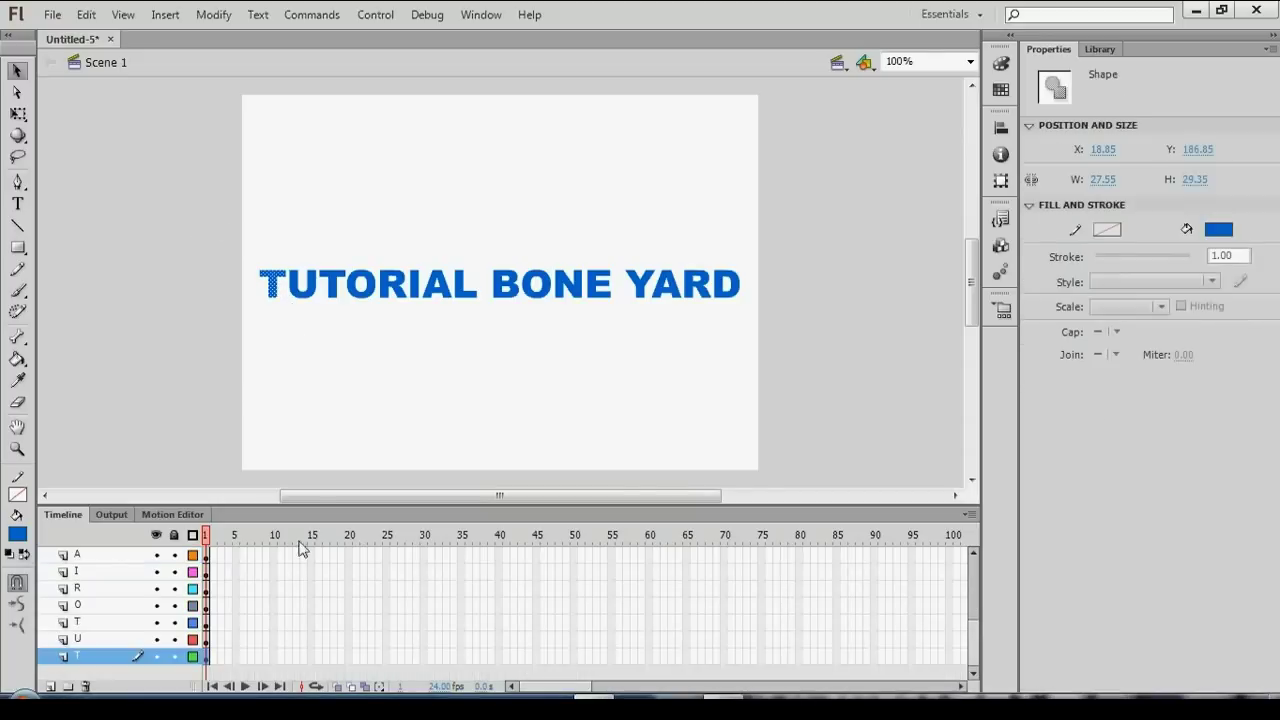
pyautogui.hotkey('ctrl', 'a')
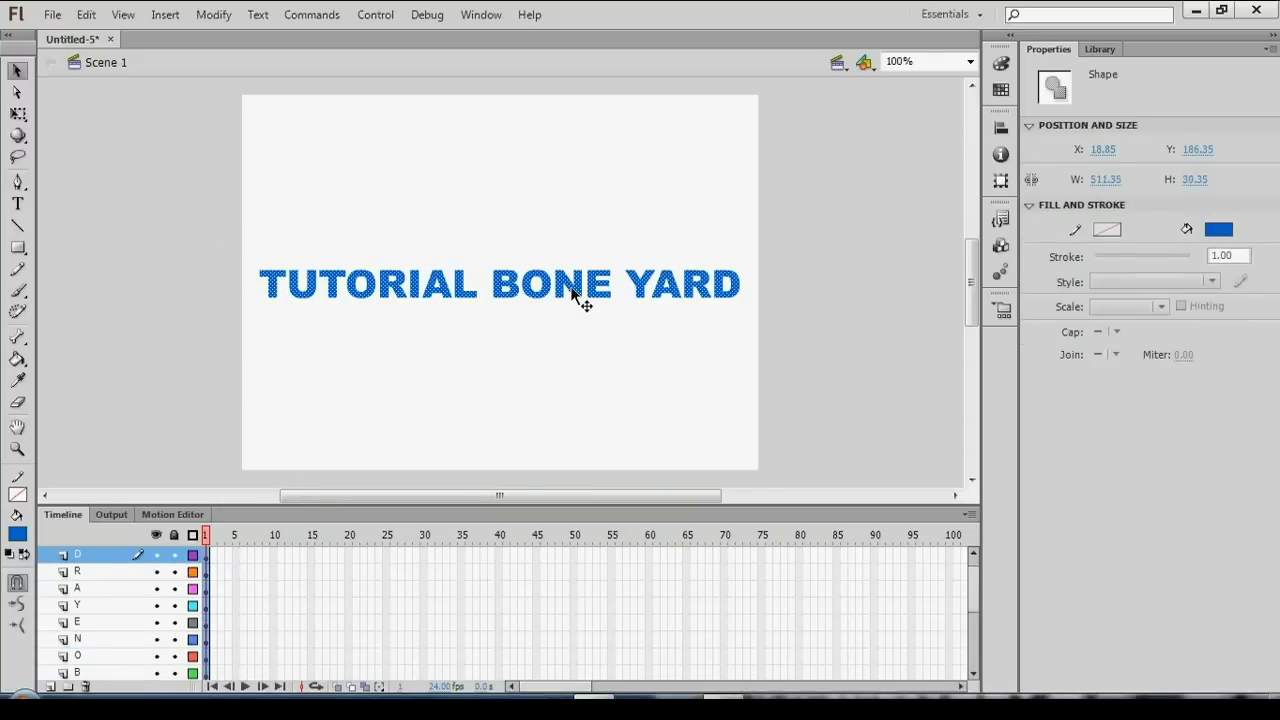
# Try a motion tween on all selected letters and dismiss the resulting error.
pyautogui.rightClick(573, 292)
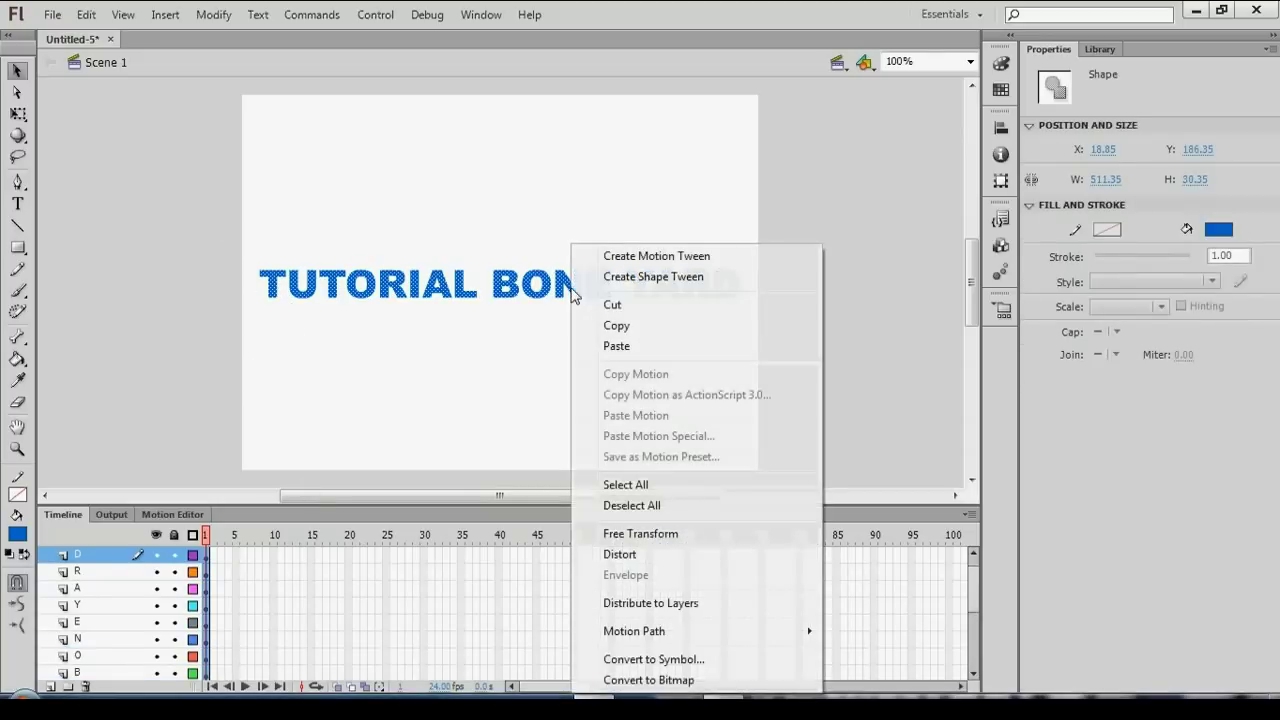
pyautogui.click(633, 275)
pyautogui.click(819, 385)
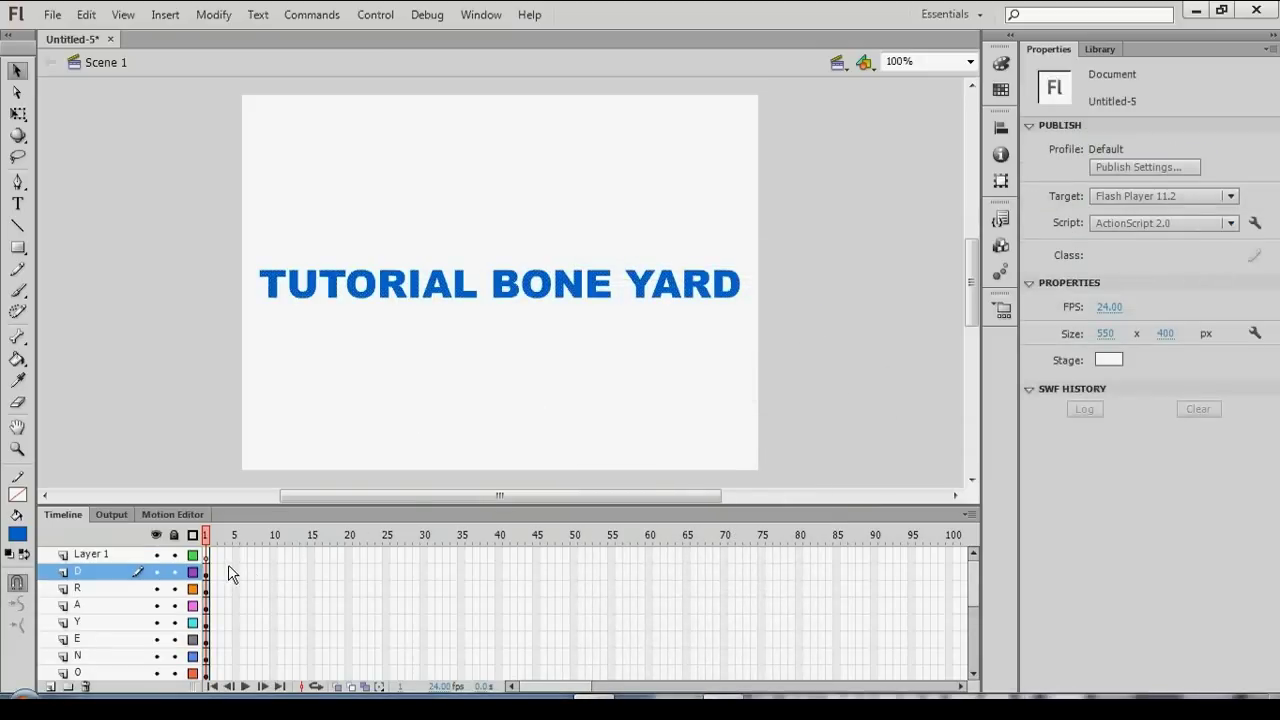
# Create a 24-frame motion tween on layer D and scrub it to check.
pyautogui.click(207, 572)
pyautogui.rightClick(209, 575)
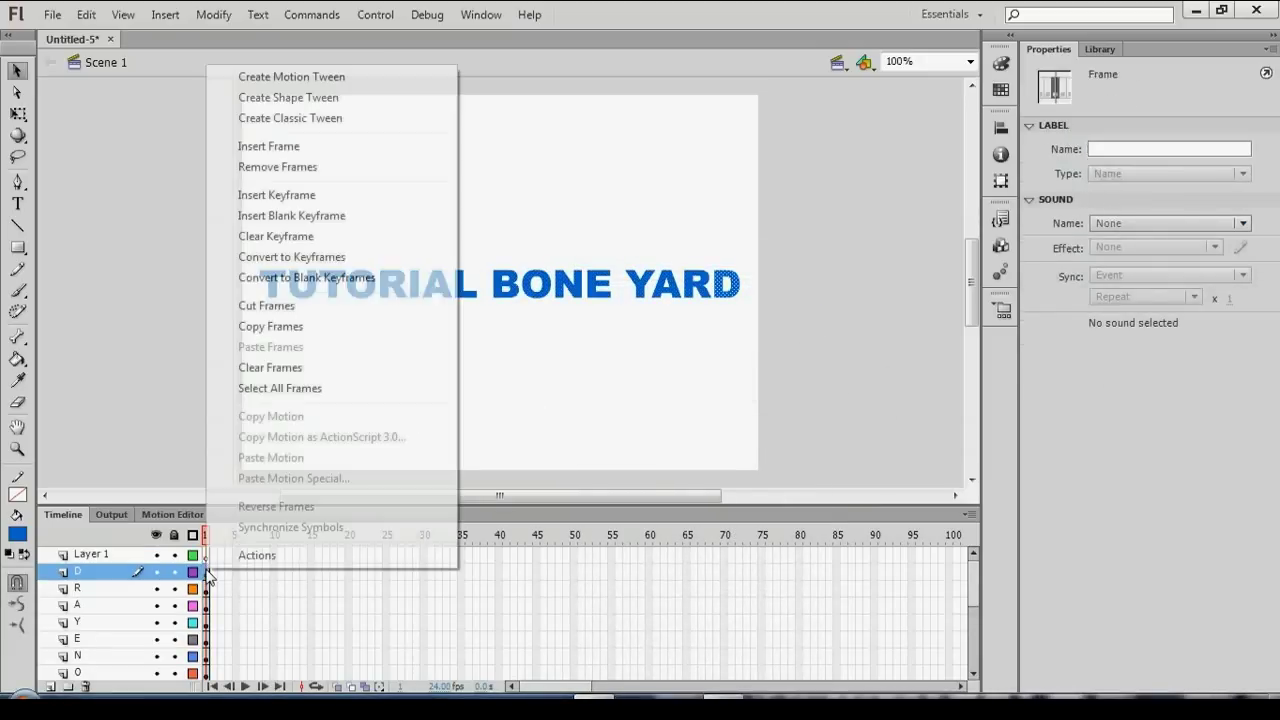
pyautogui.click(308, 79)
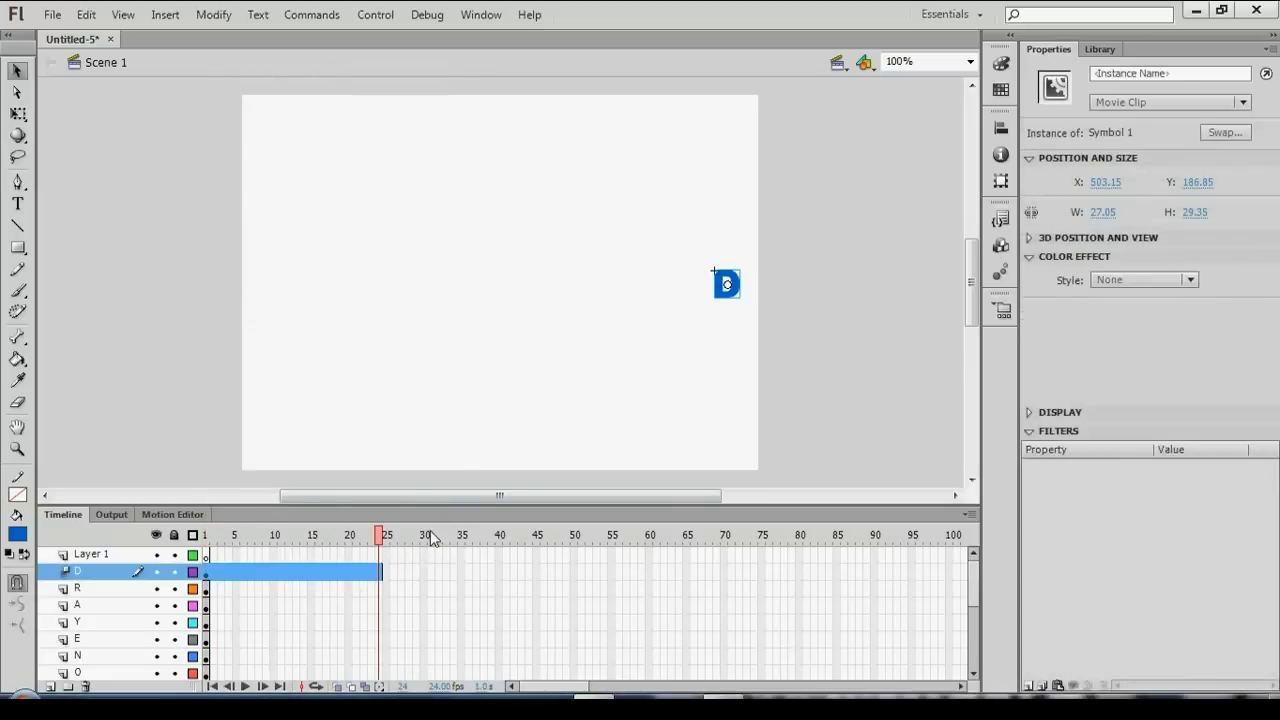
pyautogui.moveTo(383, 550); pyautogui.dragTo(381, 543)
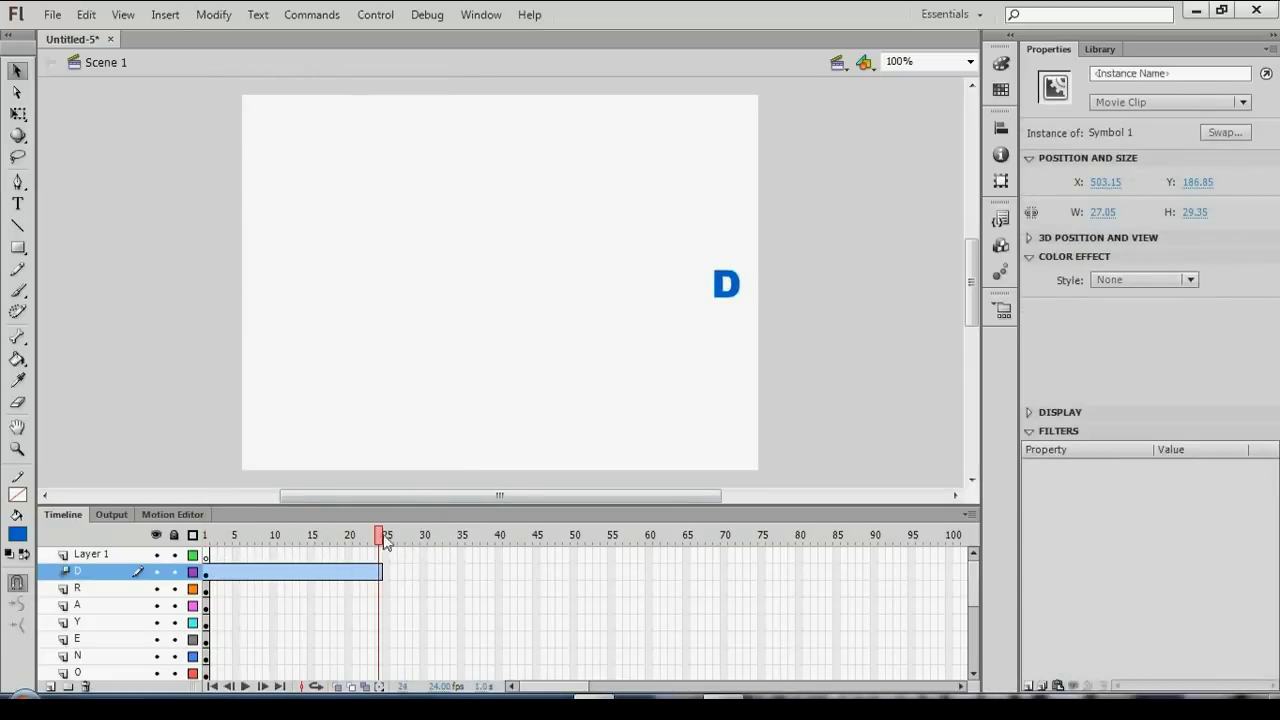
pyautogui.click(375, 568)
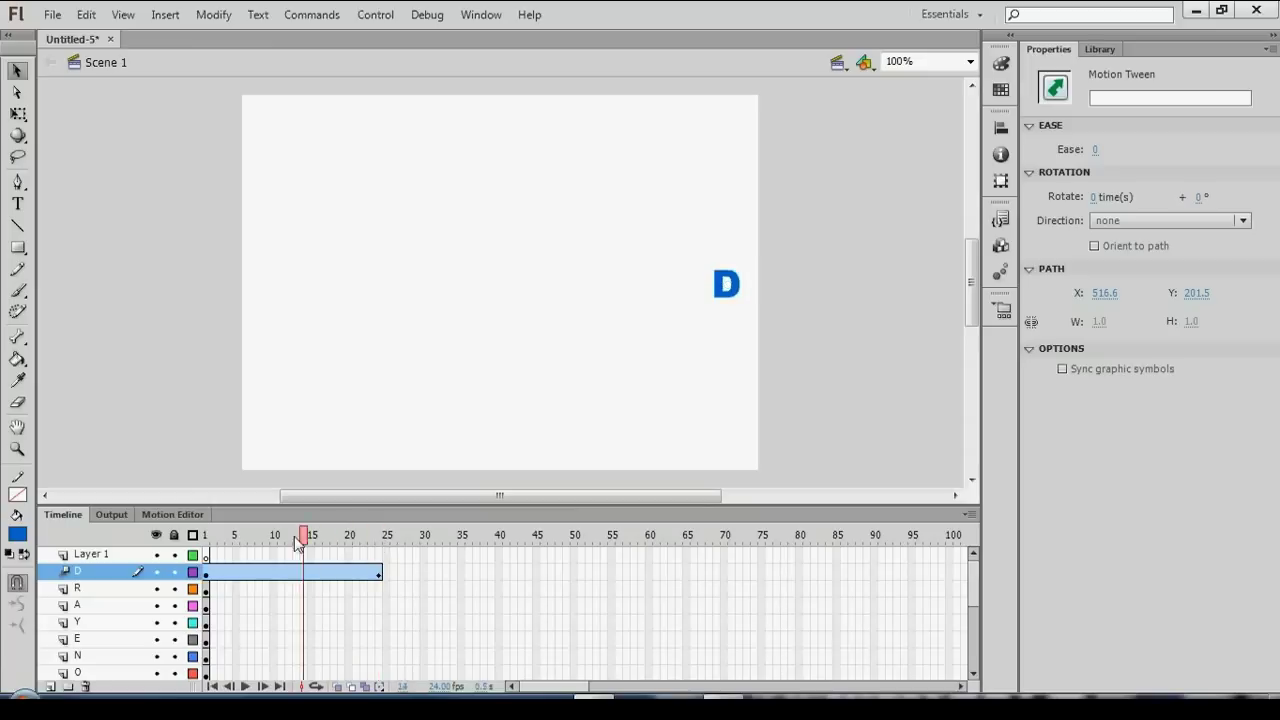
pyautogui.moveTo(380, 537)
pyautogui.mouseDown()
pyautogui.moveTo(309, 543)
pyautogui.moveTo(379, 537)
pyautogui.mouseUp()
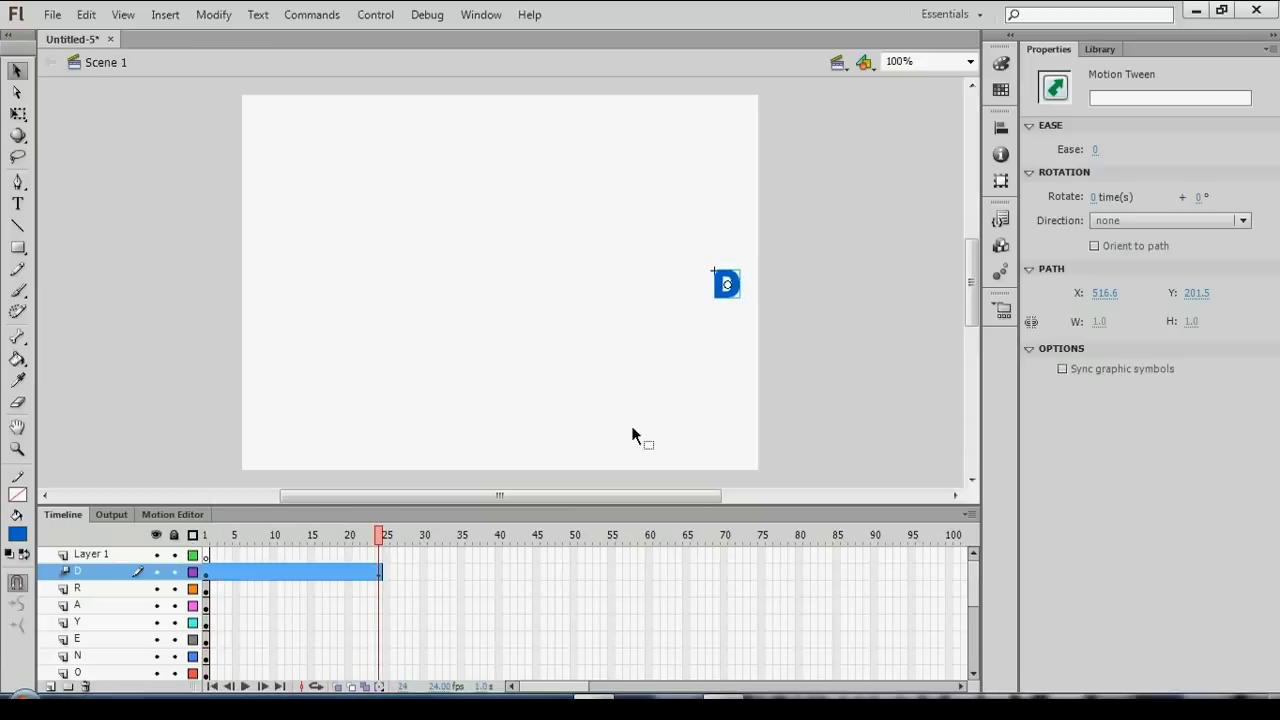
# Zoom in on the D and insert a Scale keyframe into its tween.
pyautogui.click(735, 300)
pyautogui.press('z')
pyautogui.moveTo(649, 223); pyautogui.dragTo(811, 380)
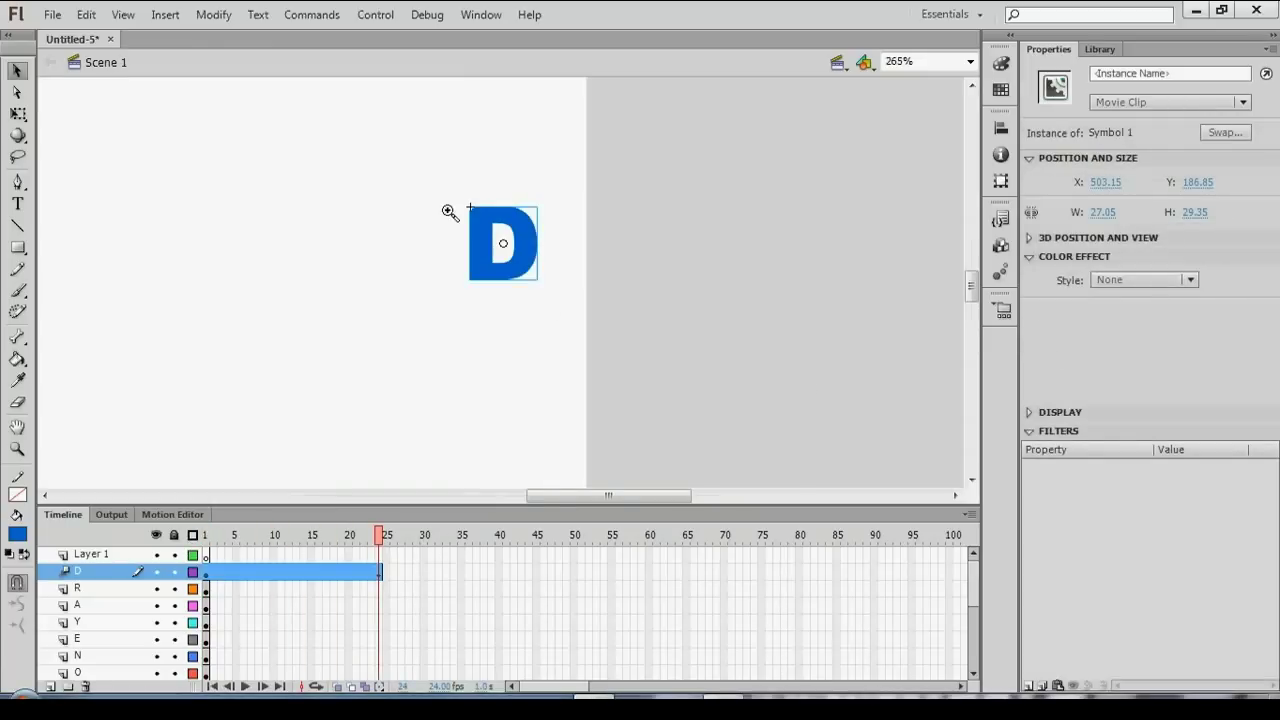
pyautogui.moveTo(448, 211); pyautogui.dragTo(618, 309)
pyautogui.rightClick(379, 574)
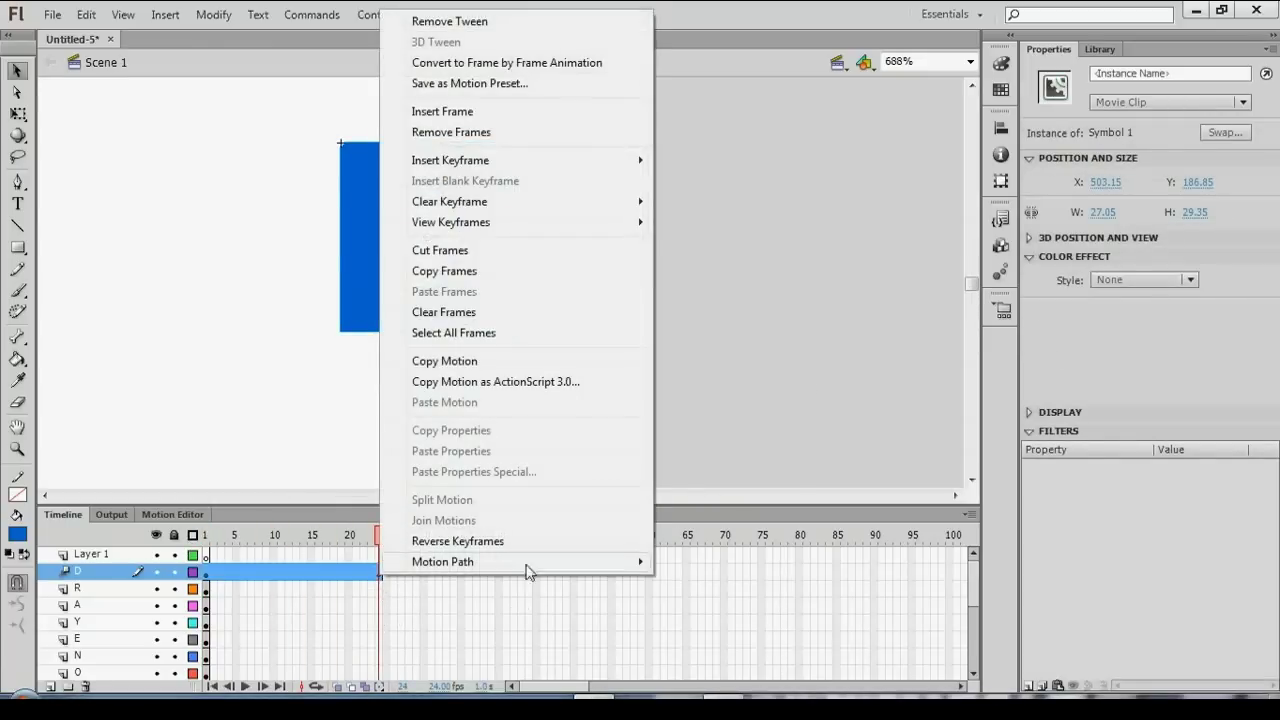
pyautogui.moveTo(450, 160)
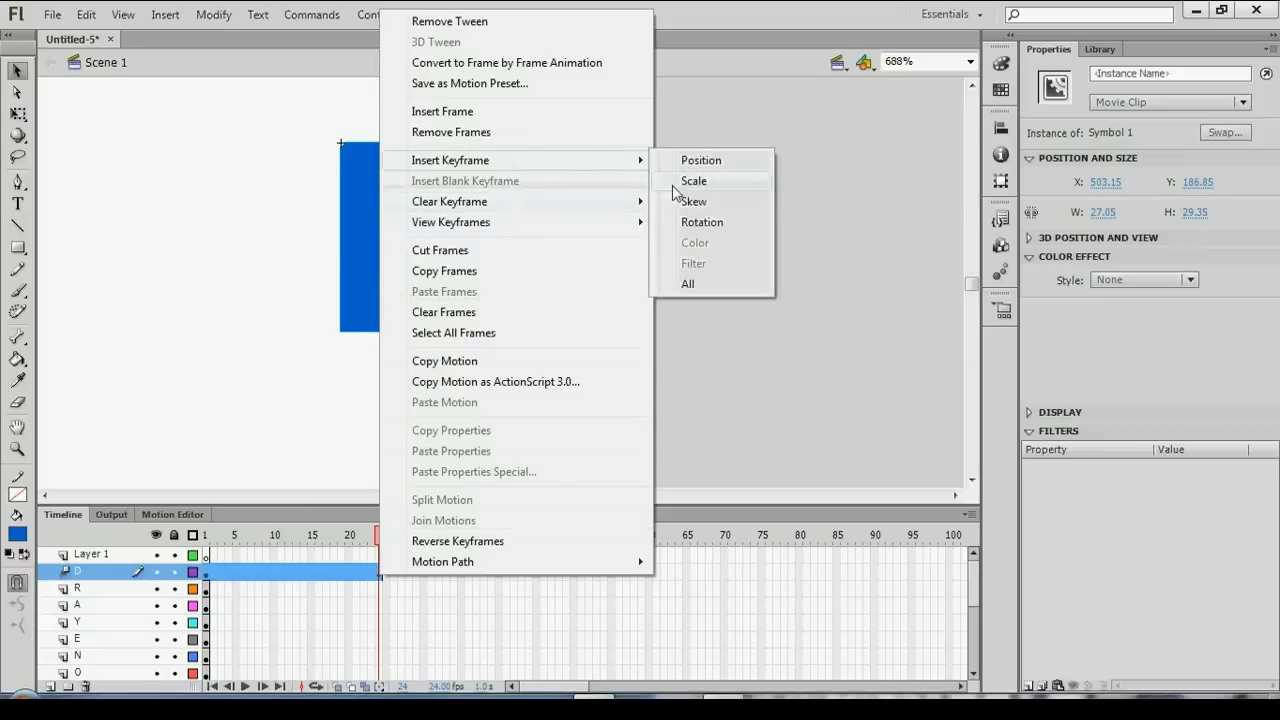
pyautogui.click(689, 284)
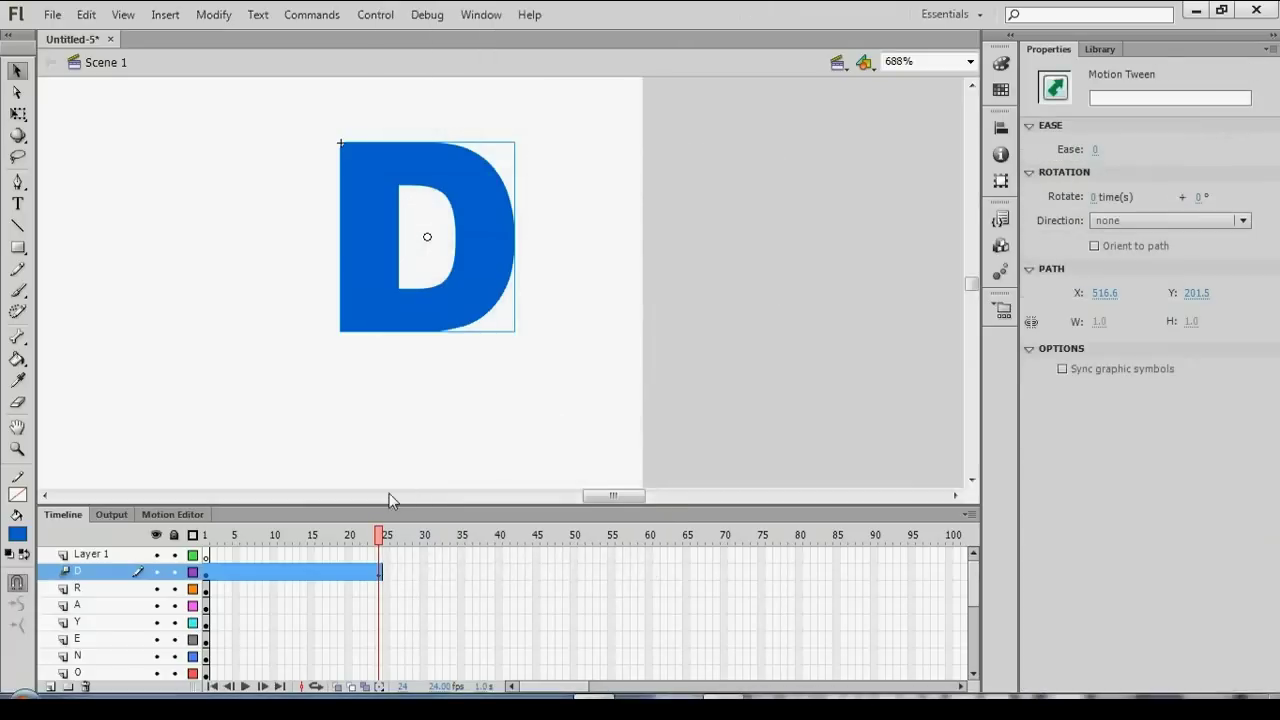
# At frame 1, shrink the D to a tiny speck with Free Transform.
pyautogui.moveTo(379, 539); pyautogui.dragTo(206, 539)
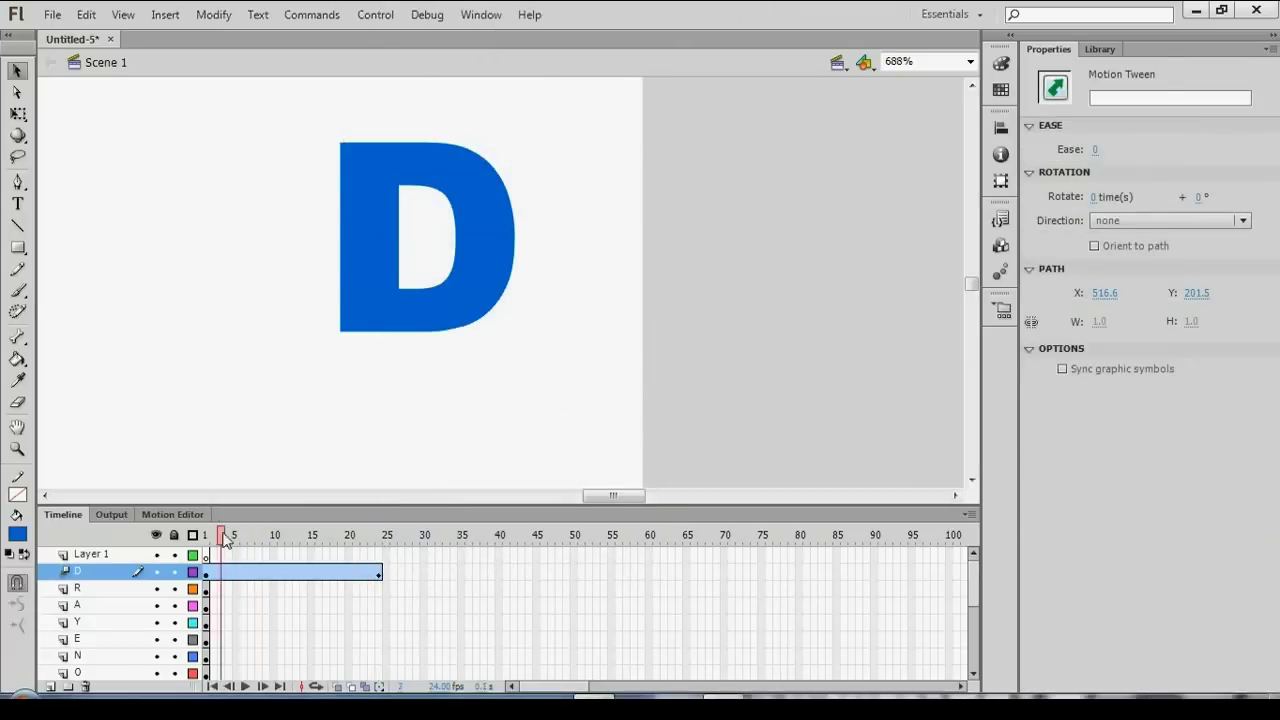
pyautogui.click(18, 113)
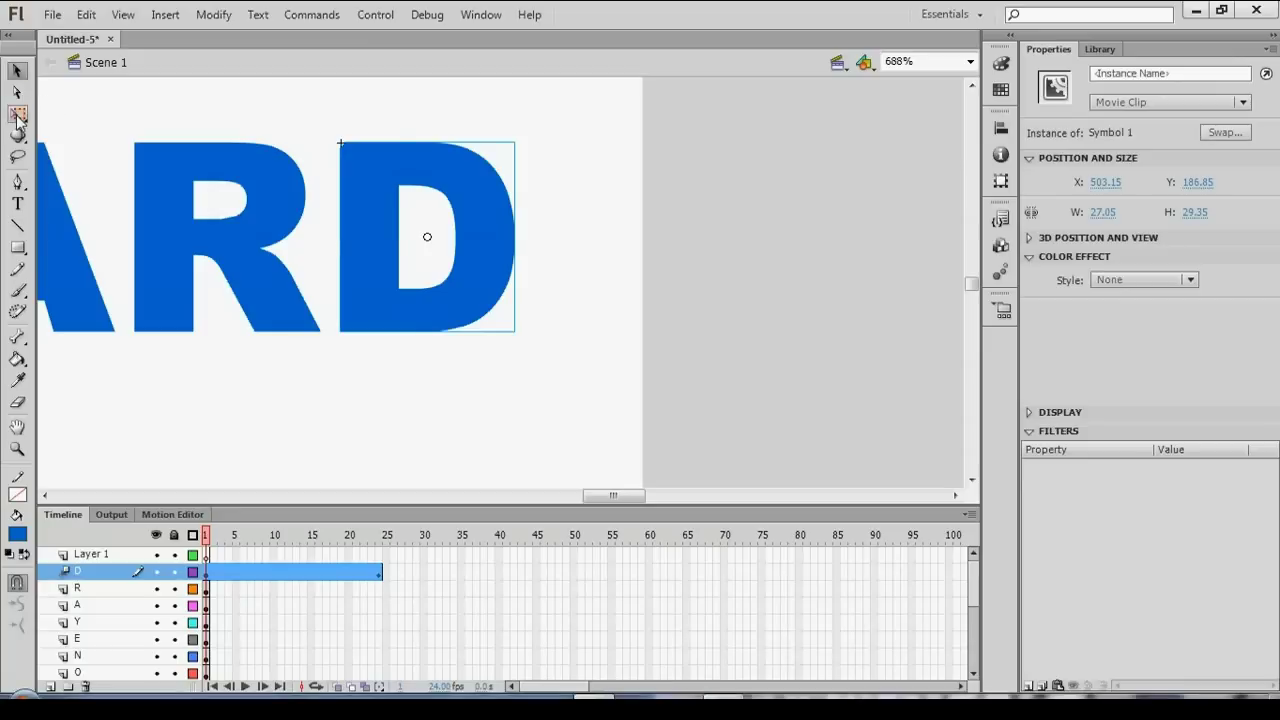
pyautogui.moveTo(519, 144); pyautogui.dragTo(435, 221)
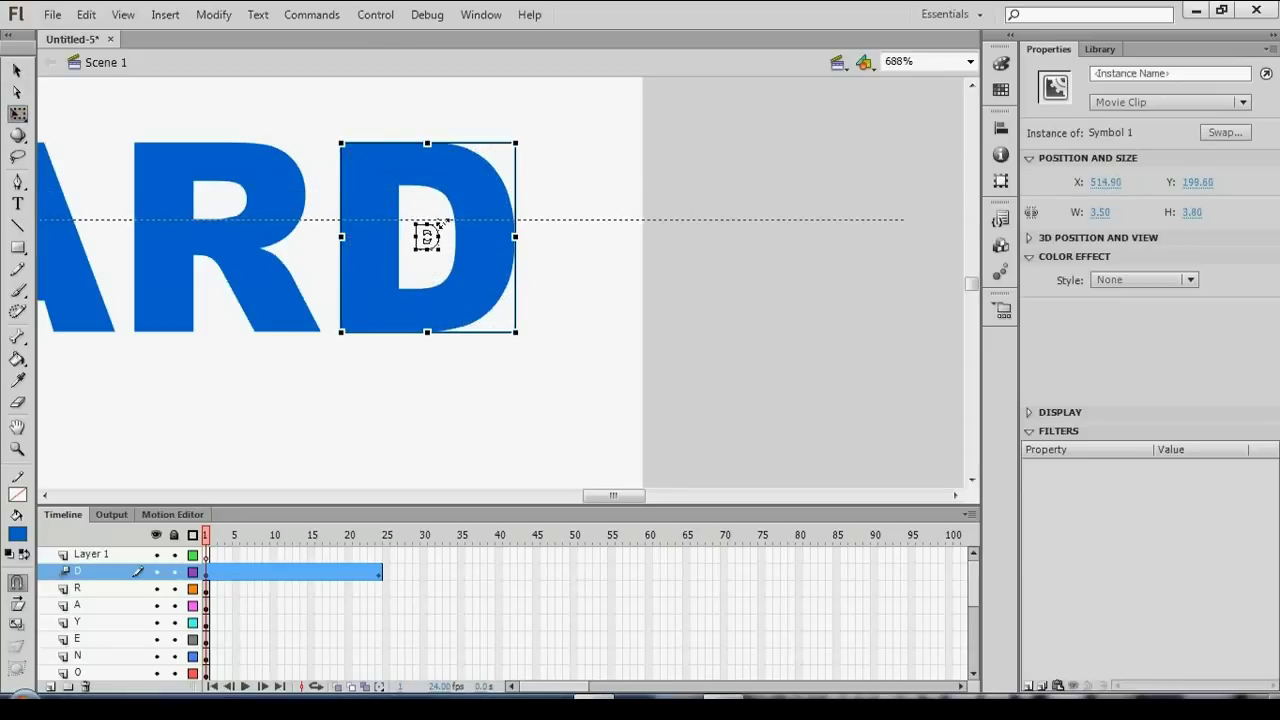
pyautogui.moveTo(435, 221); pyautogui.dragTo(449, 217)
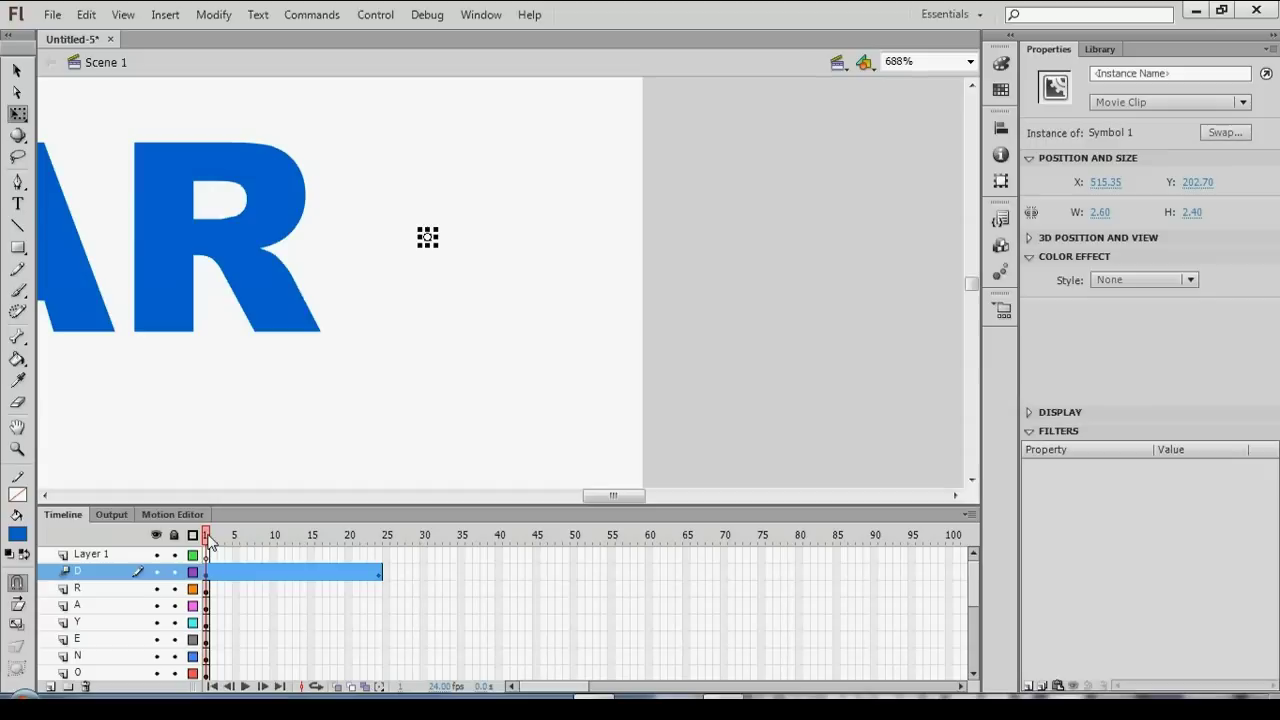
pyautogui.moveTo(207, 538); pyautogui.dragTo(320, 538)
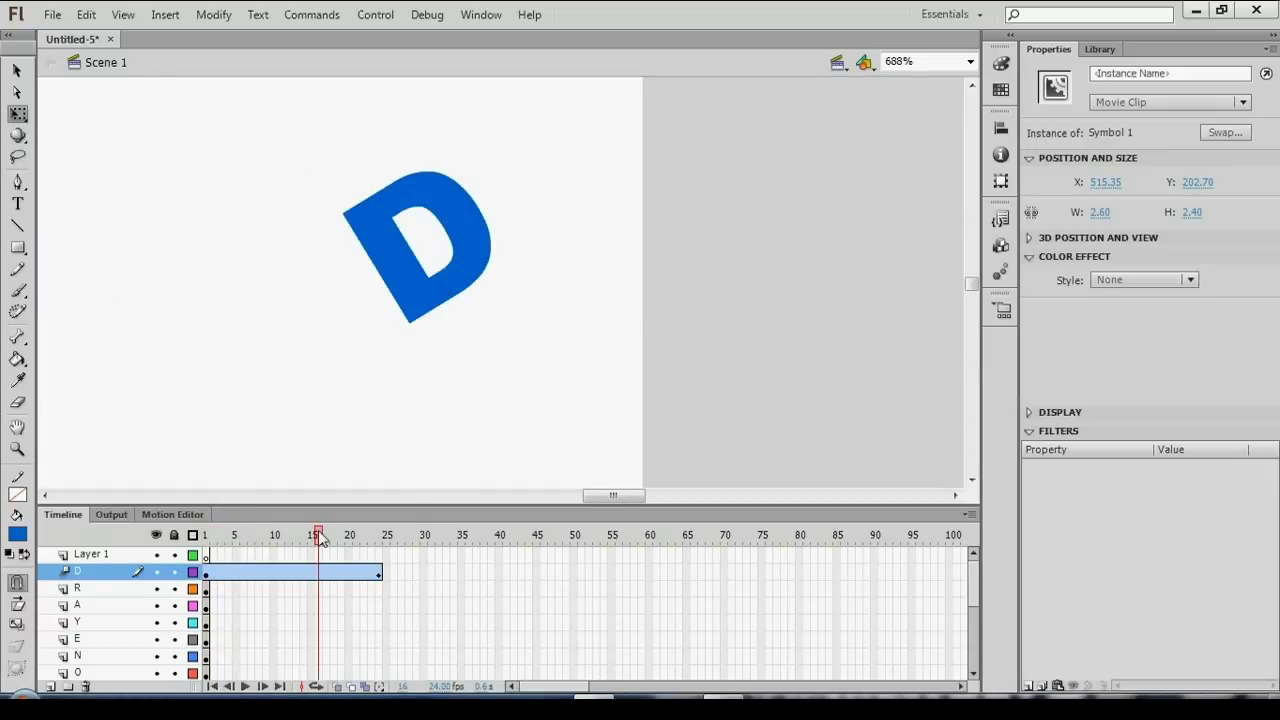
# At frame 15, scale the D beyond its final size, then zoom the stage back out.
pyautogui.moveTo(320, 538); pyautogui.dragTo(316, 538)
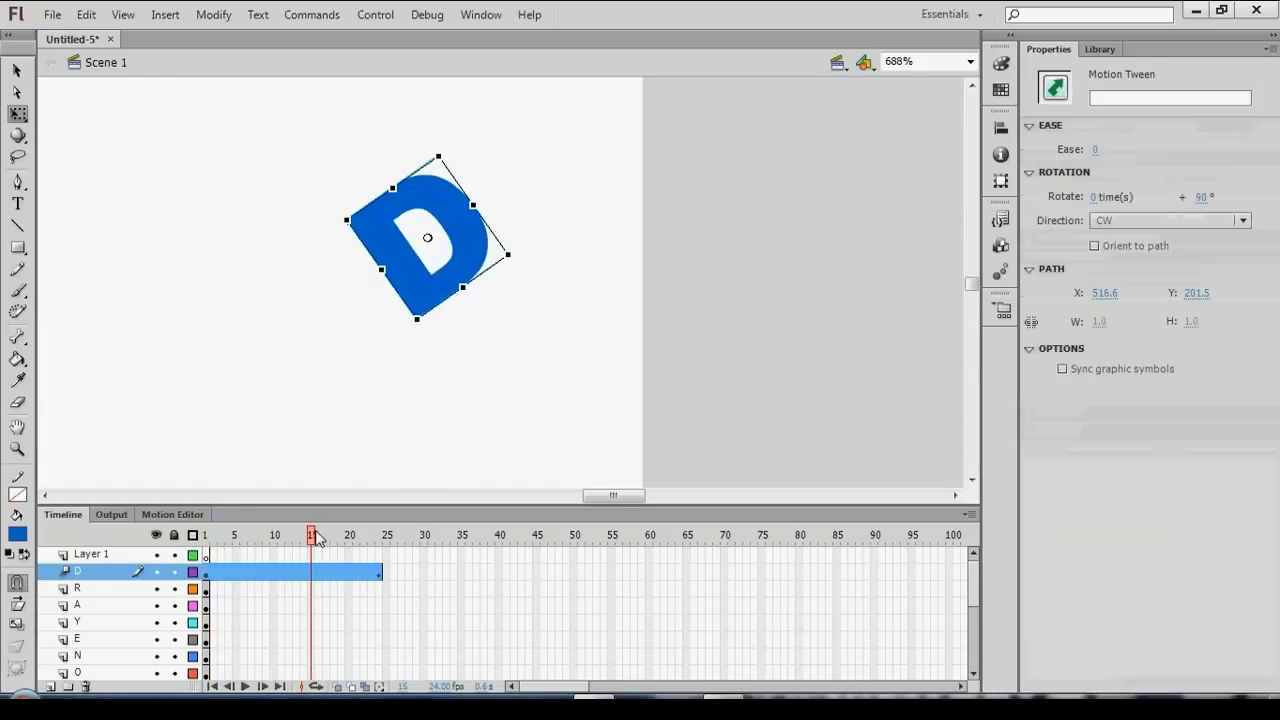
pyautogui.click(514, 238)
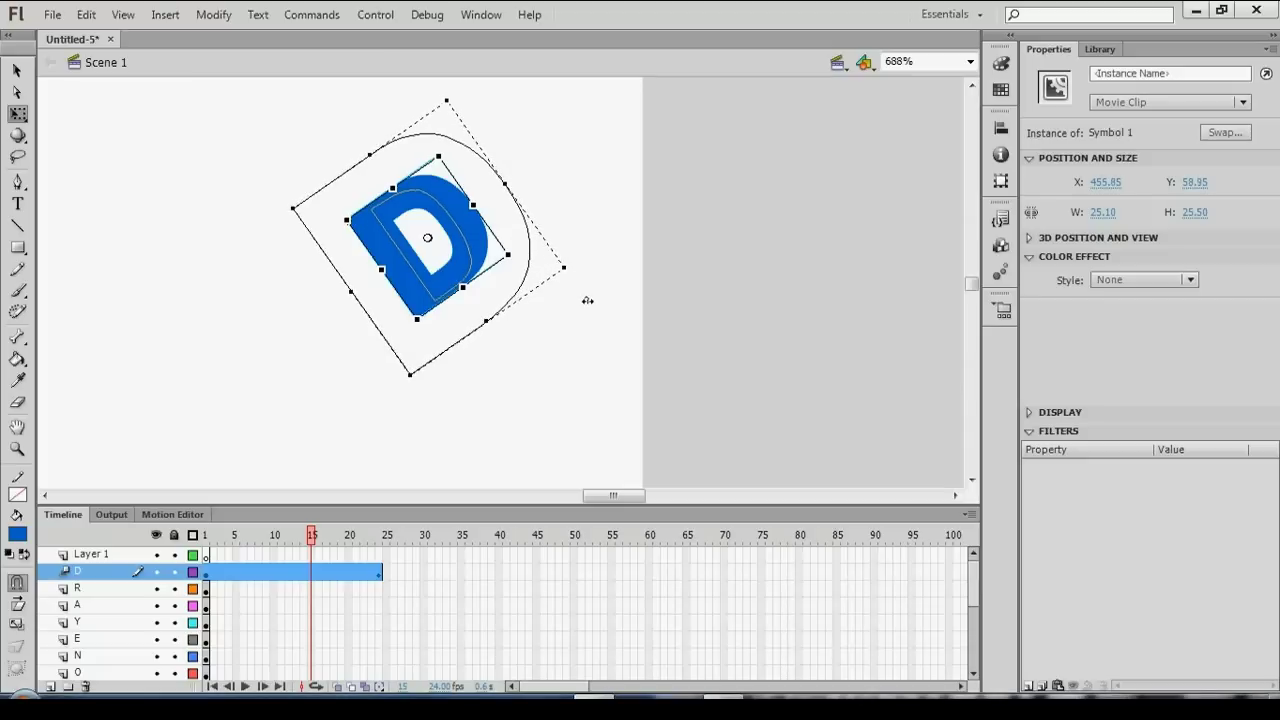
pyautogui.moveTo(590, 303); pyautogui.dragTo(587, 298)
pyautogui.click(316, 557)
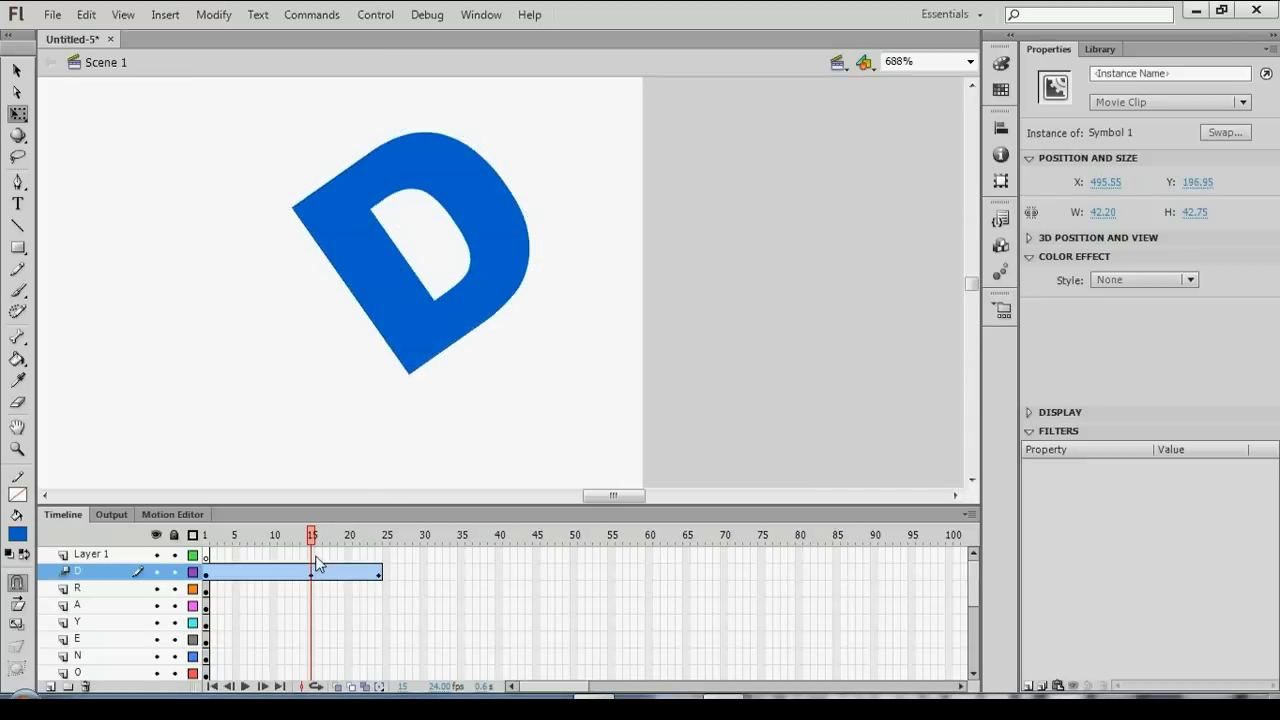
pyautogui.moveTo(316, 562); pyautogui.dragTo(315, 558)
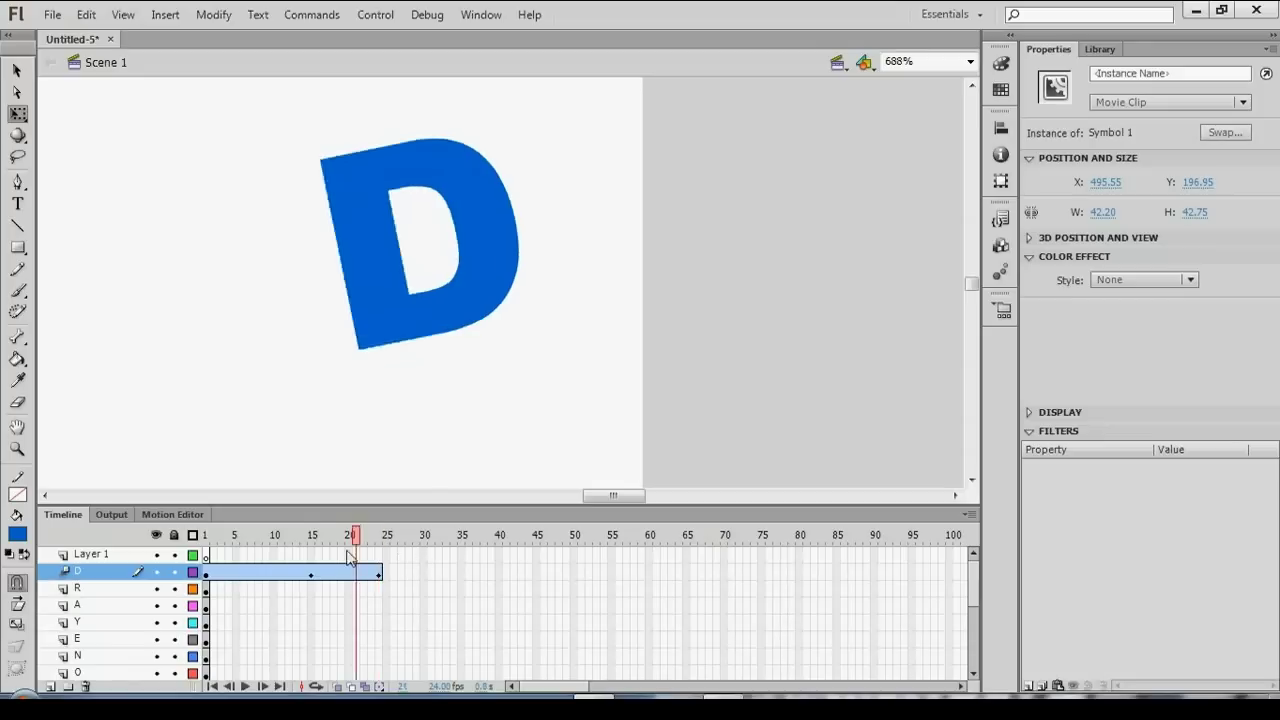
pyautogui.click(315, 570)
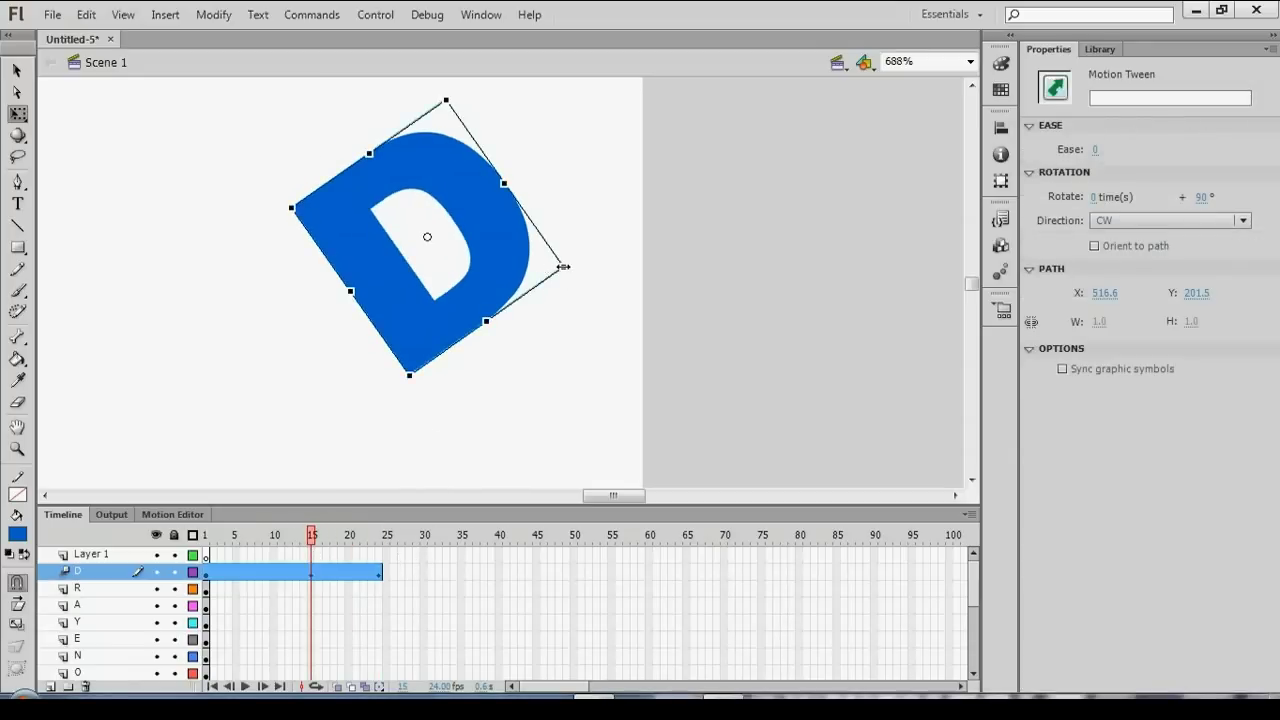
pyautogui.moveTo(563, 267); pyautogui.dragTo(666, 289)
pyautogui.moveTo(312, 537)
pyautogui.mouseDown()
pyautogui.moveTo(263, 537)
pyautogui.moveTo(348, 545)
pyautogui.moveTo(207, 540)
pyautogui.mouseUp()
pyautogui.hotkey('ctrl', '-')
pyautogui.hotkey('ctrl', '-')
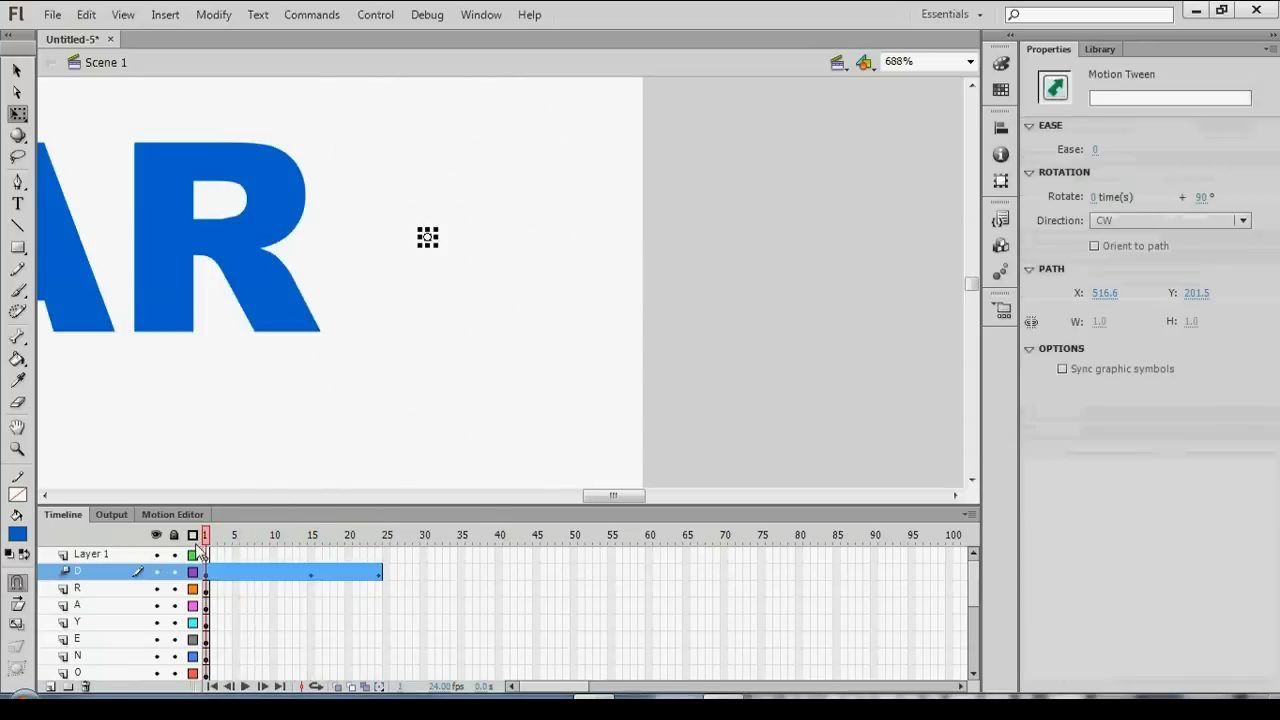
# Insert a keyframe at frame 24 on layer R and scrub back to frame 1.
pyautogui.click(381, 590)
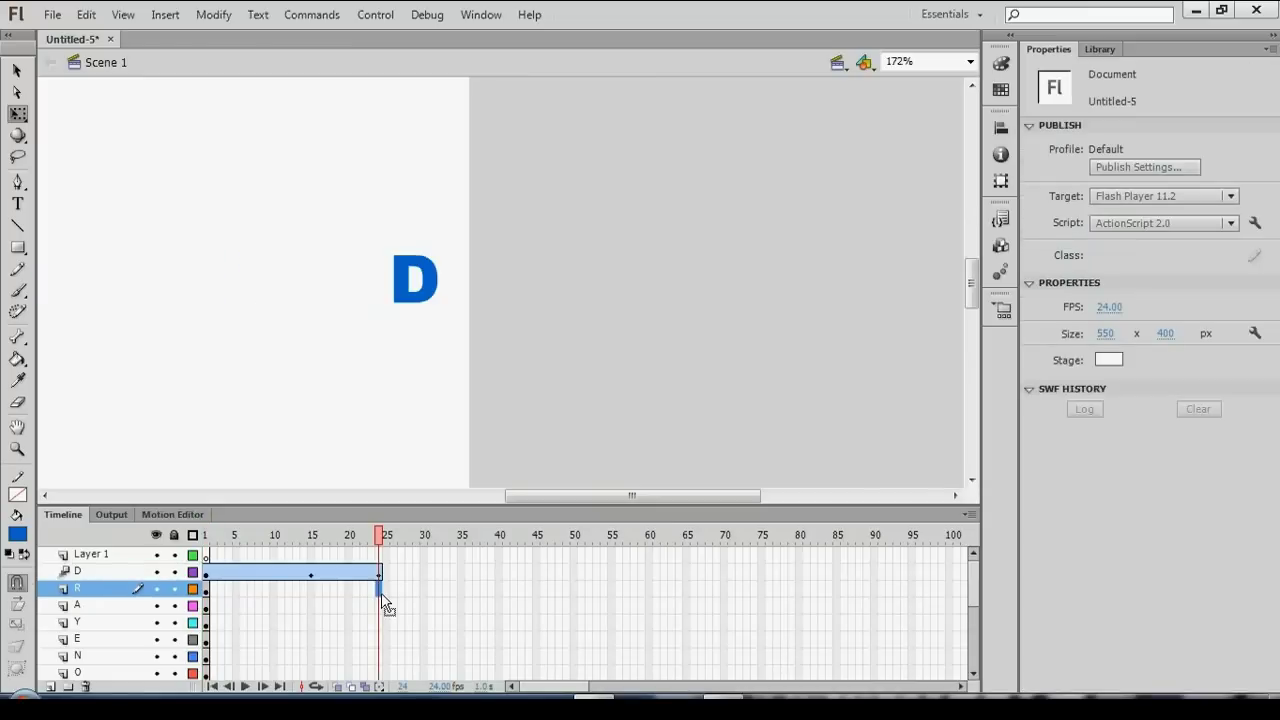
pyautogui.press('F6')
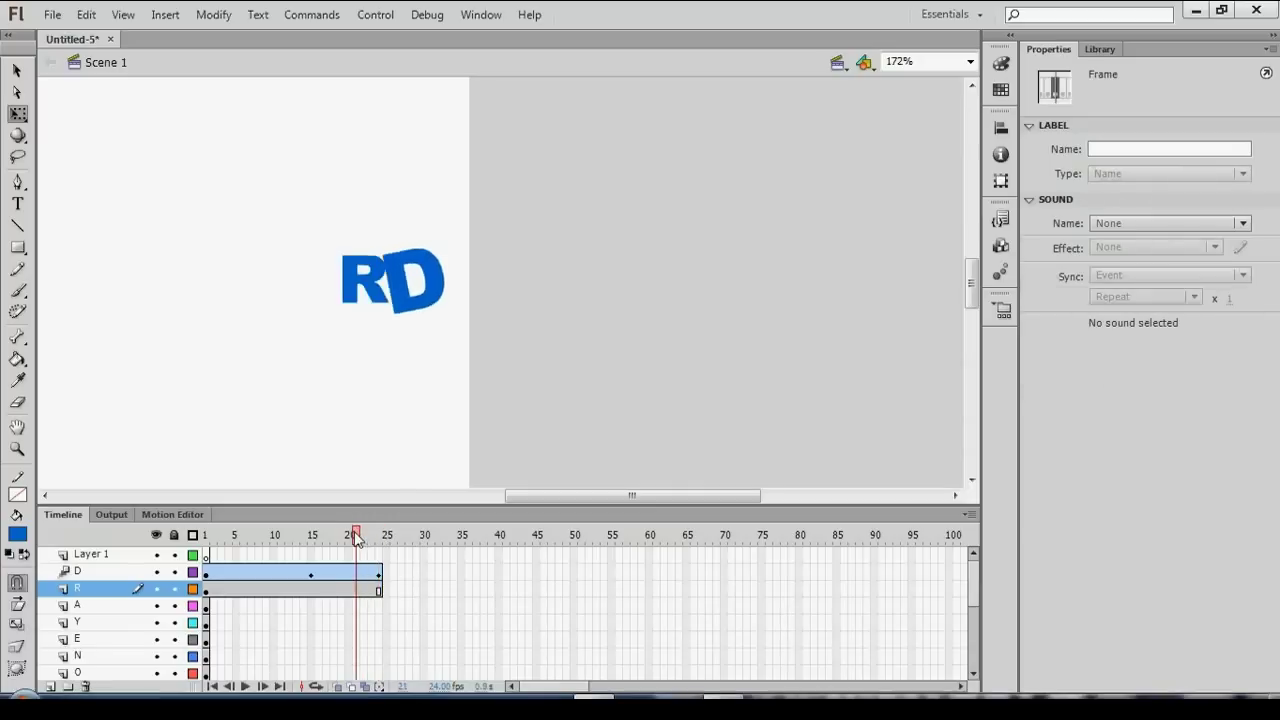
pyautogui.moveTo(384, 541)
pyautogui.mouseDown()
pyautogui.moveTo(250, 554)
pyautogui.moveTo(380, 545)
pyautogui.moveTo(315, 556)
pyautogui.mouseUp()
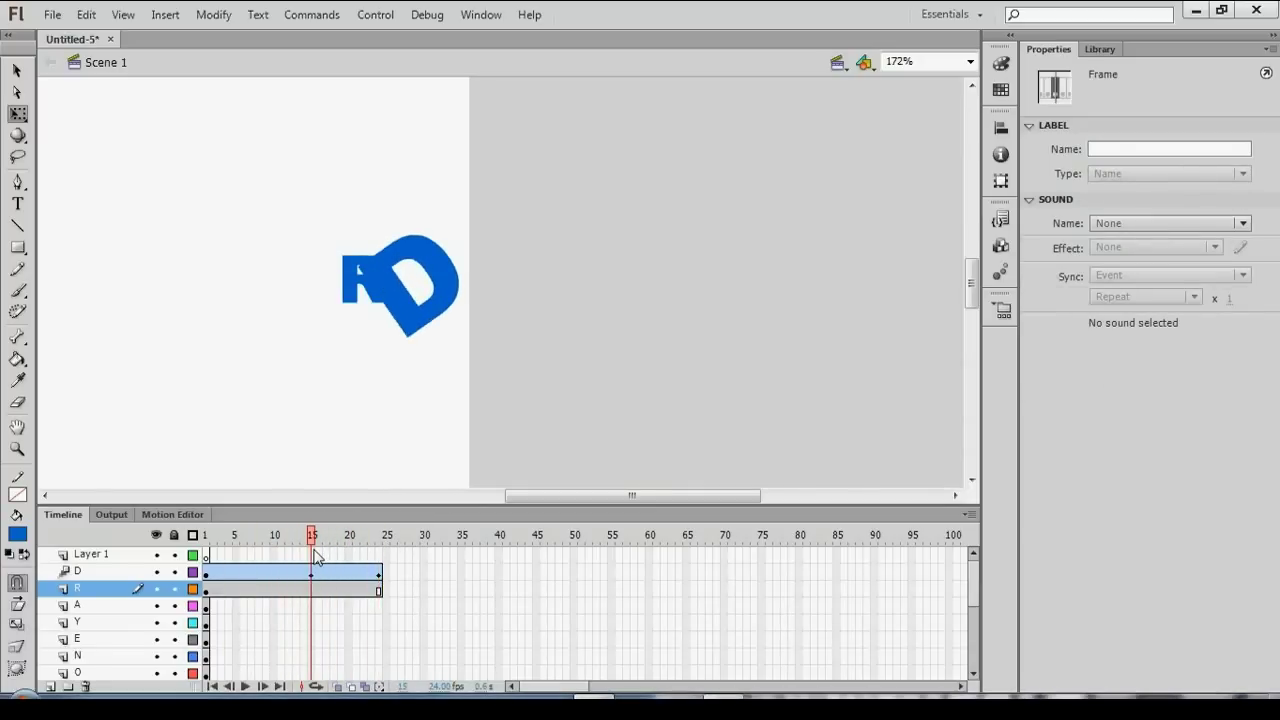
pyautogui.moveTo(315, 556); pyautogui.dragTo(205, 552)
pyautogui.click(415, 282)
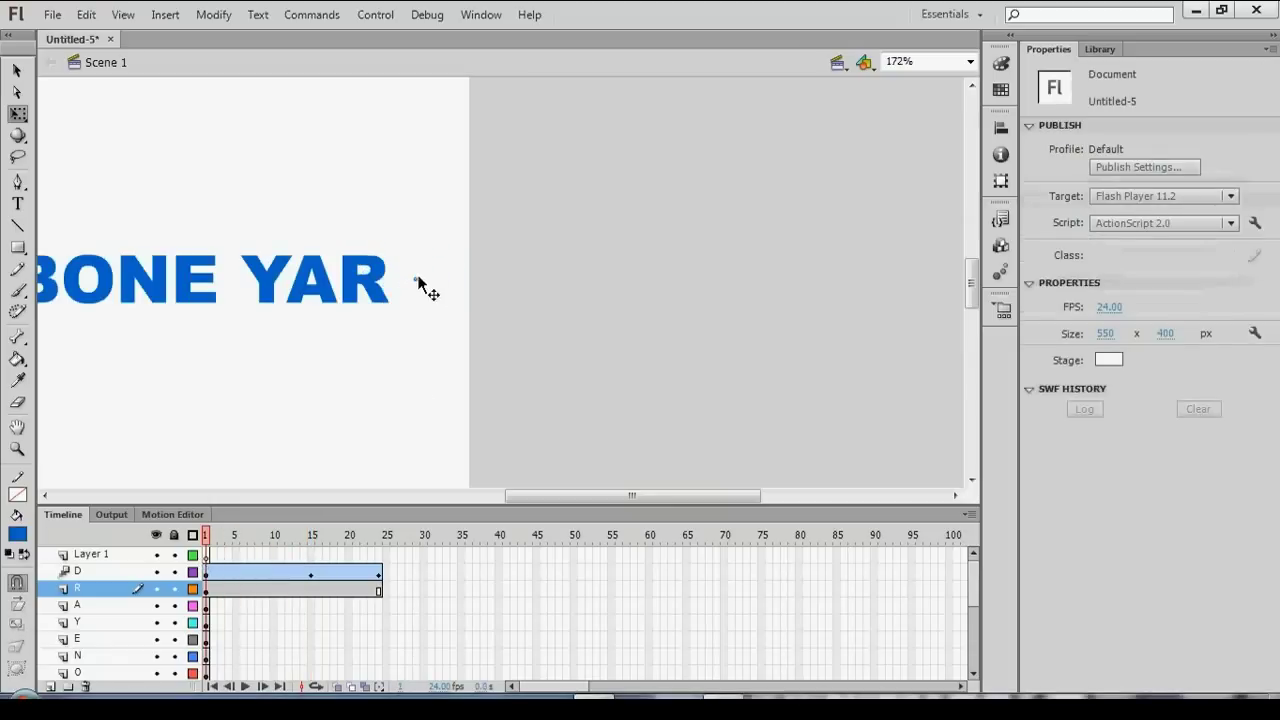
# Set the D's Colour Effect alpha to 0 at frame 1 so it starts invisible.
pyautogui.moveTo(409, 250); pyautogui.dragTo(455, 313)
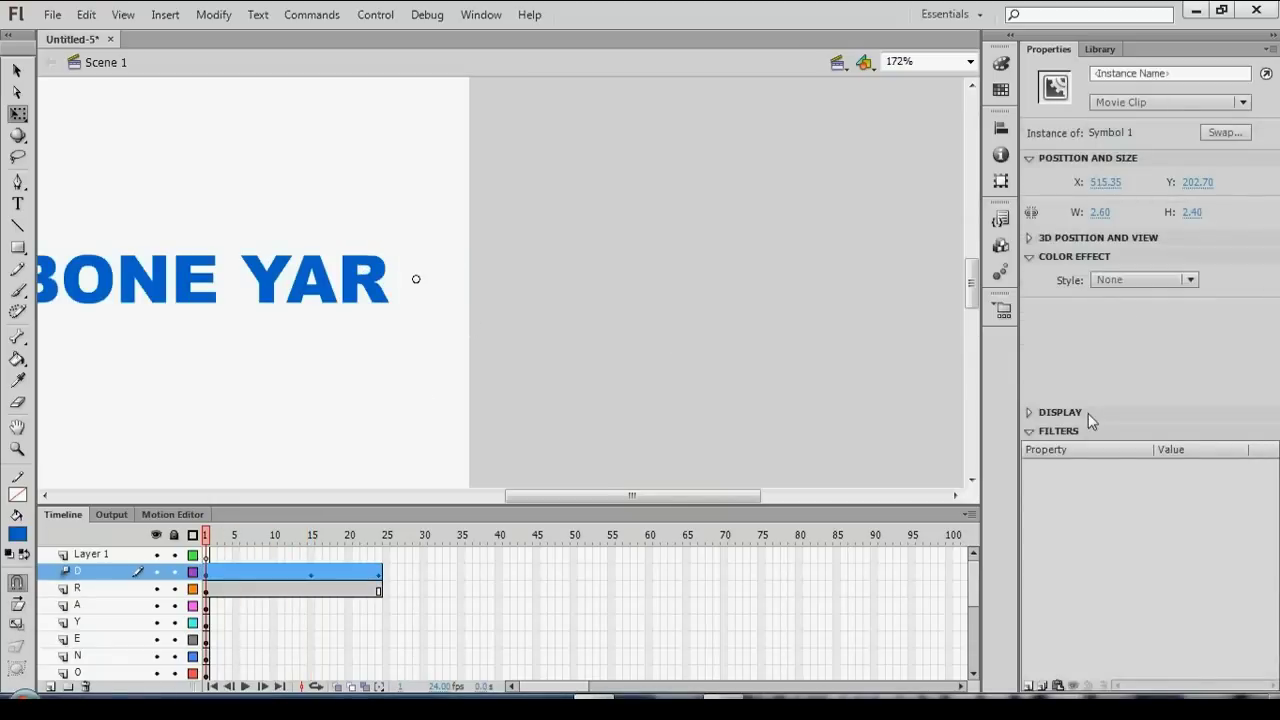
pyautogui.click(1078, 411)
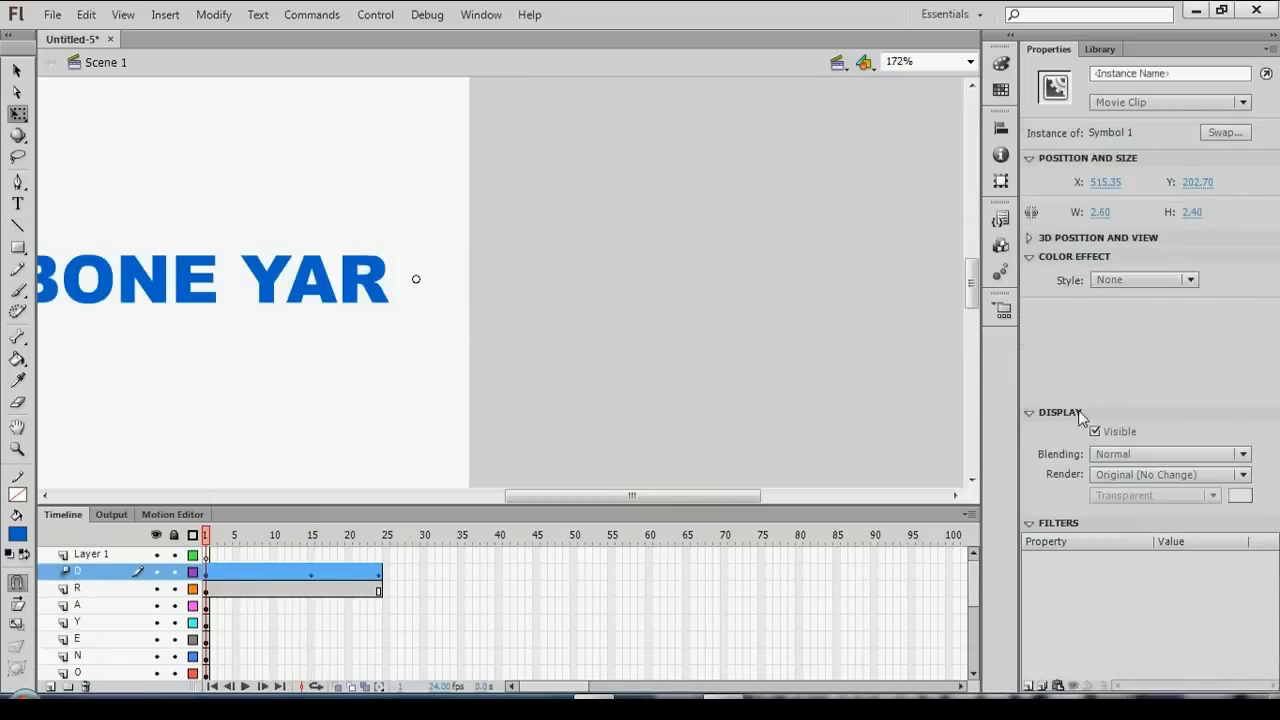
pyautogui.click(1143, 280)
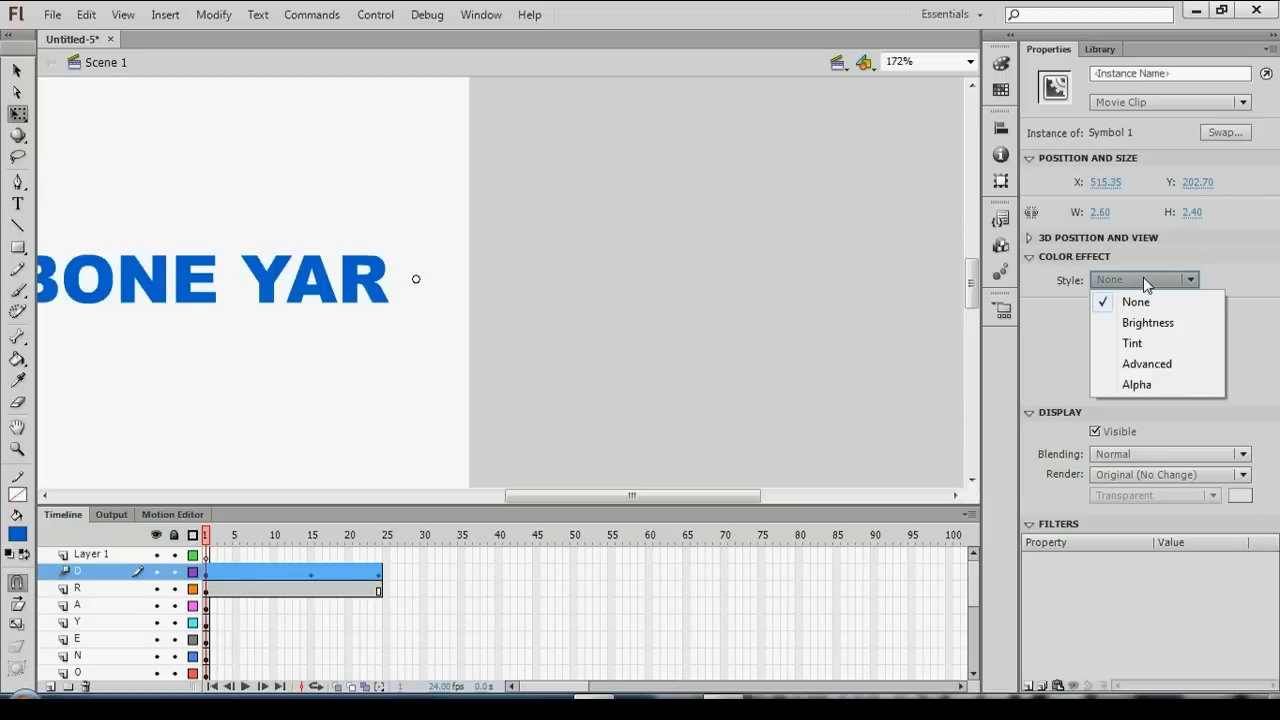
pyautogui.click(1150, 386)
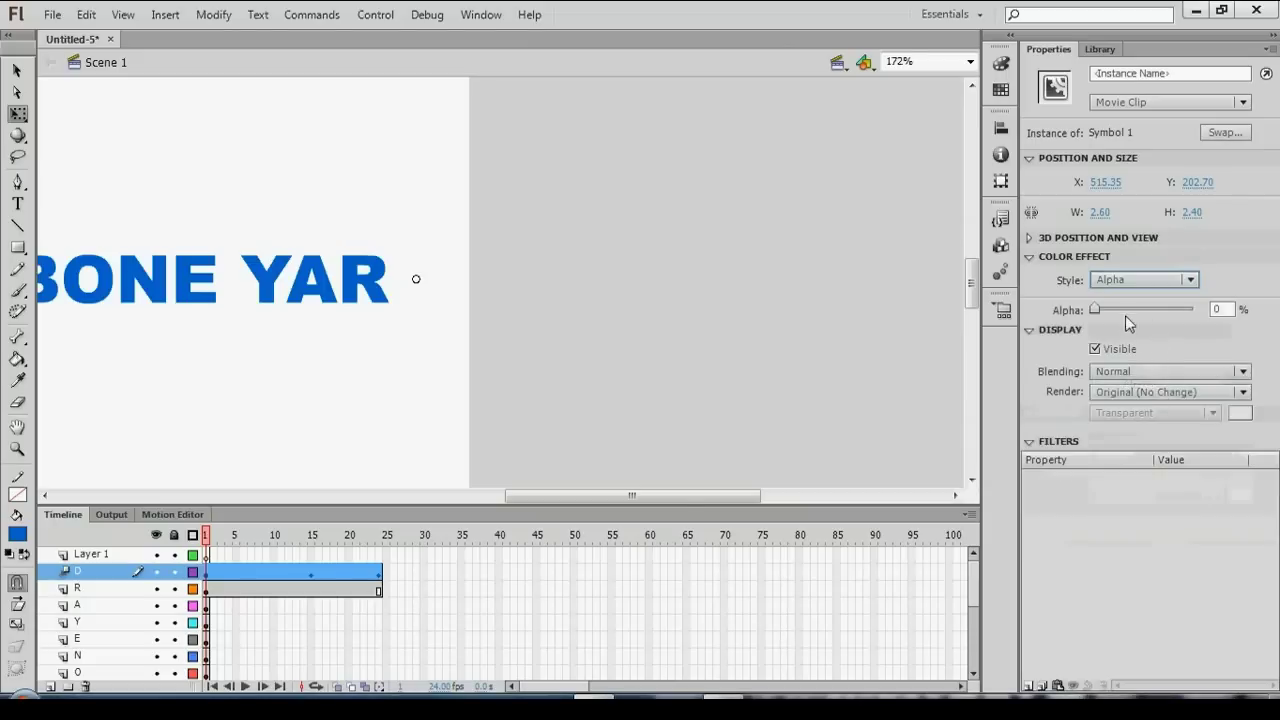
pyautogui.click(724, 357)
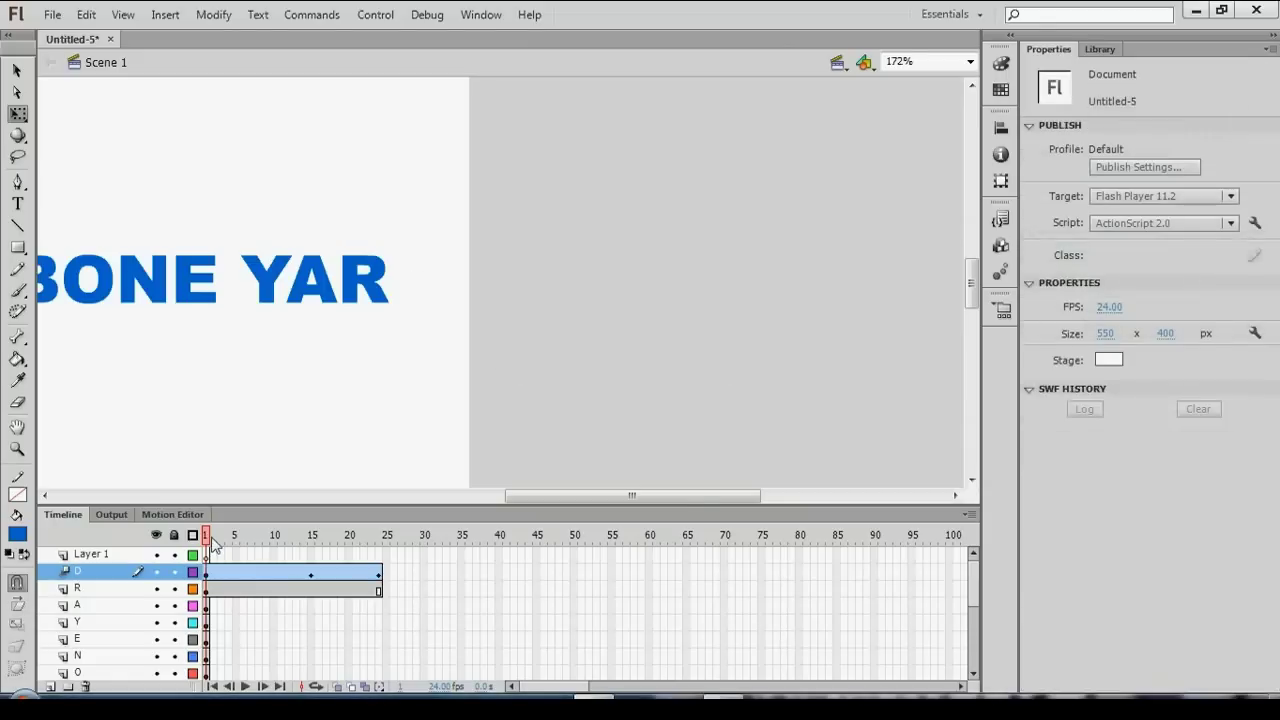
# At frame 24, raise the D's Alpha to 100%, then return to frame 1.
pyautogui.moveTo(213, 543); pyautogui.dragTo(379, 540)
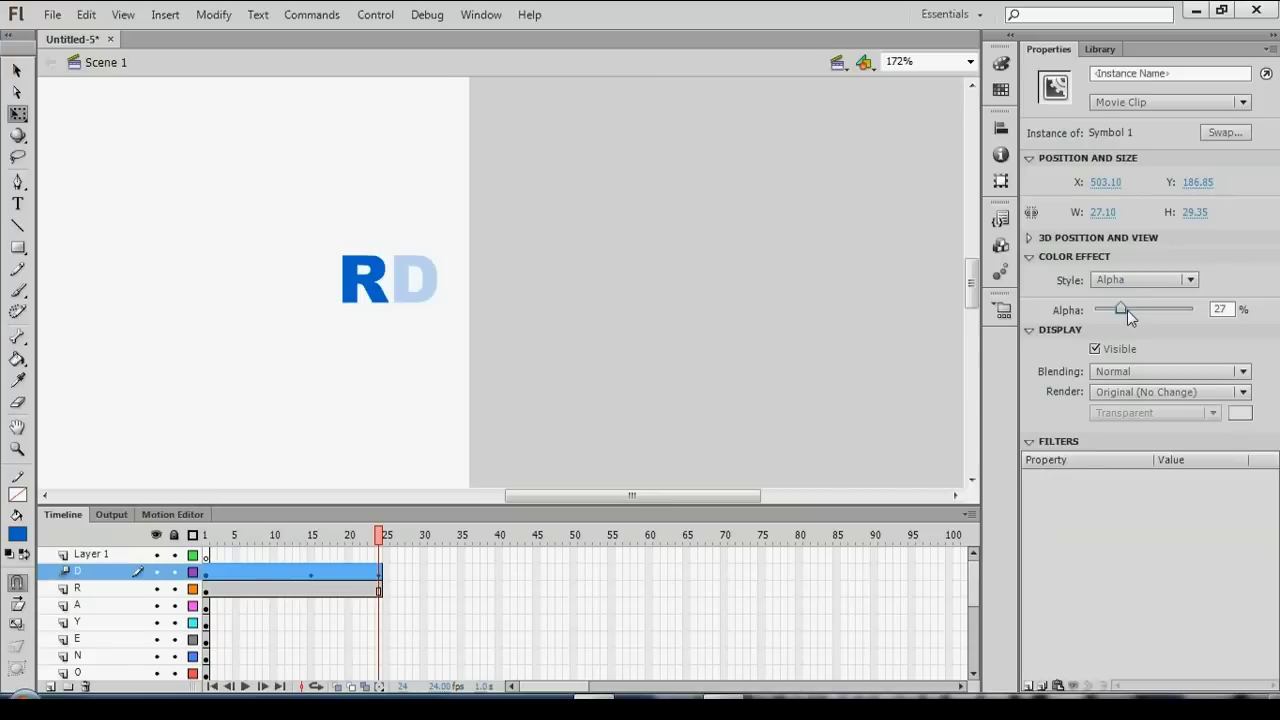
pyautogui.moveTo(1122, 310); pyautogui.dragTo(1193, 310)
pyautogui.click(519, 376)
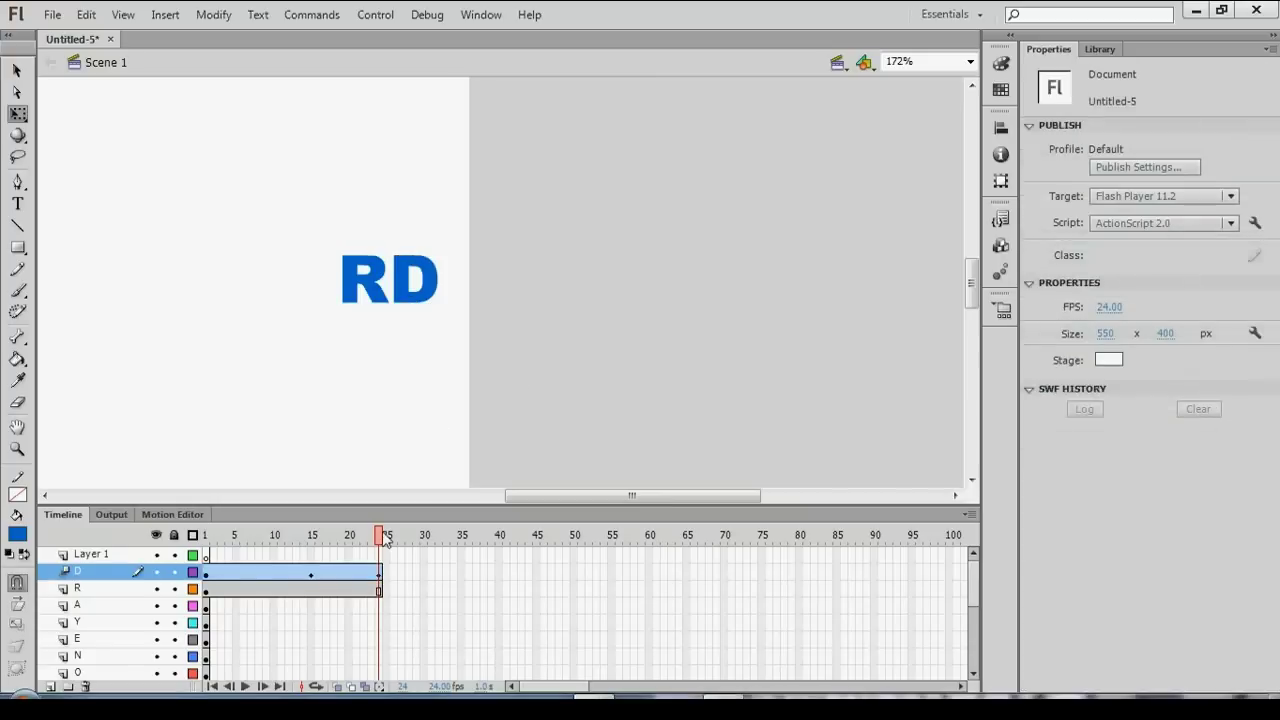
pyautogui.moveTo(383, 537); pyautogui.dragTo(206, 537)
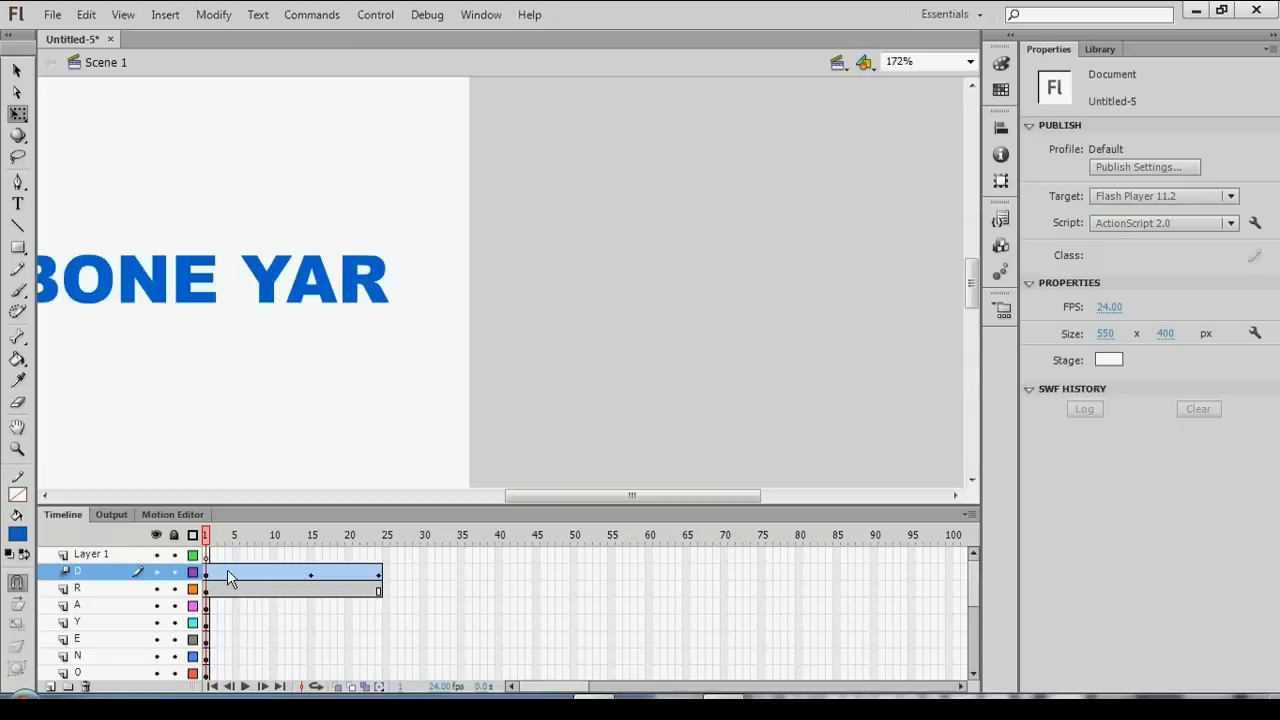
# Drag the D tween's end back to frame 20 and show the Motion Presets list.
pyautogui.click(359, 573)
pyautogui.moveTo(359, 573); pyautogui.dragTo(351, 573)
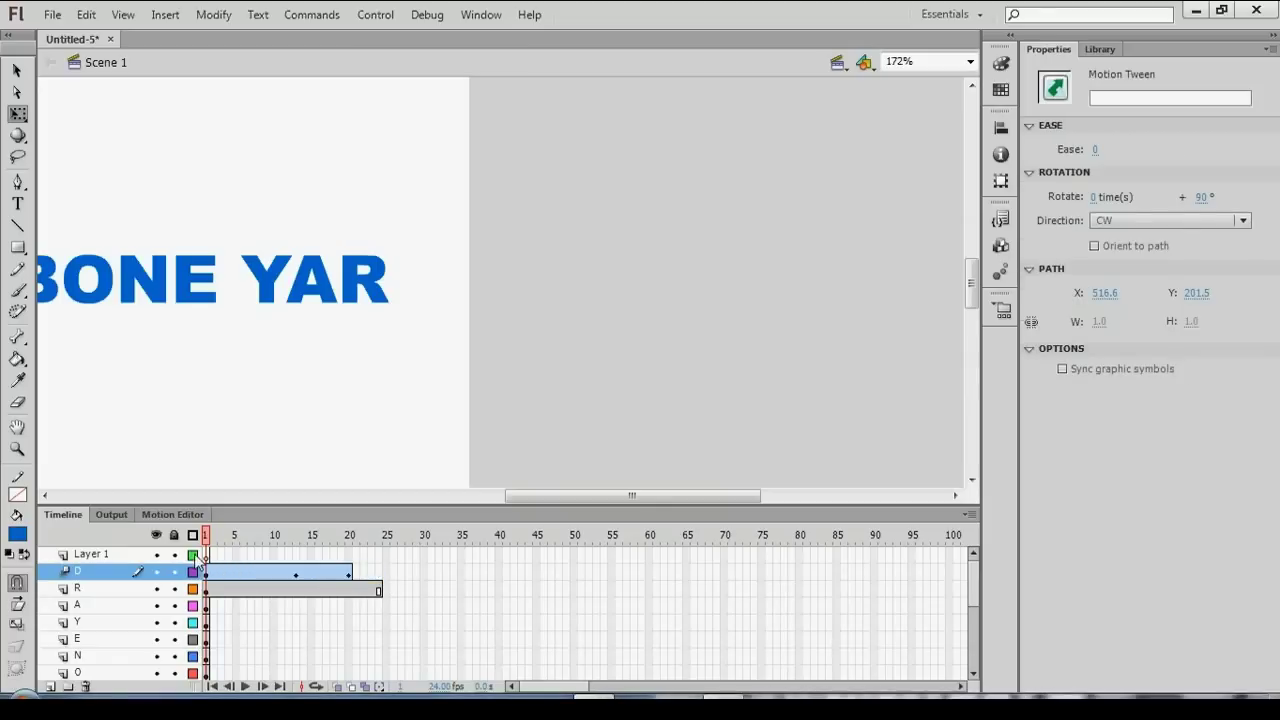
pyautogui.click(349, 535)
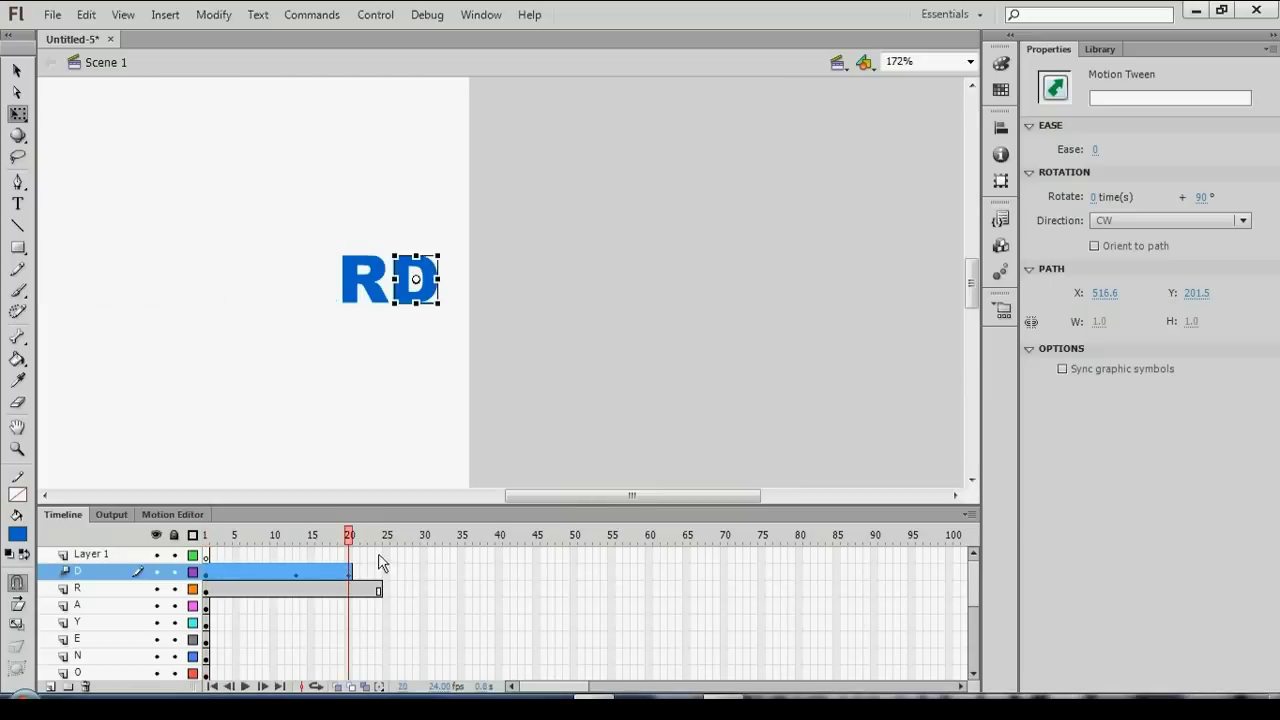
pyautogui.click(1000, 271)
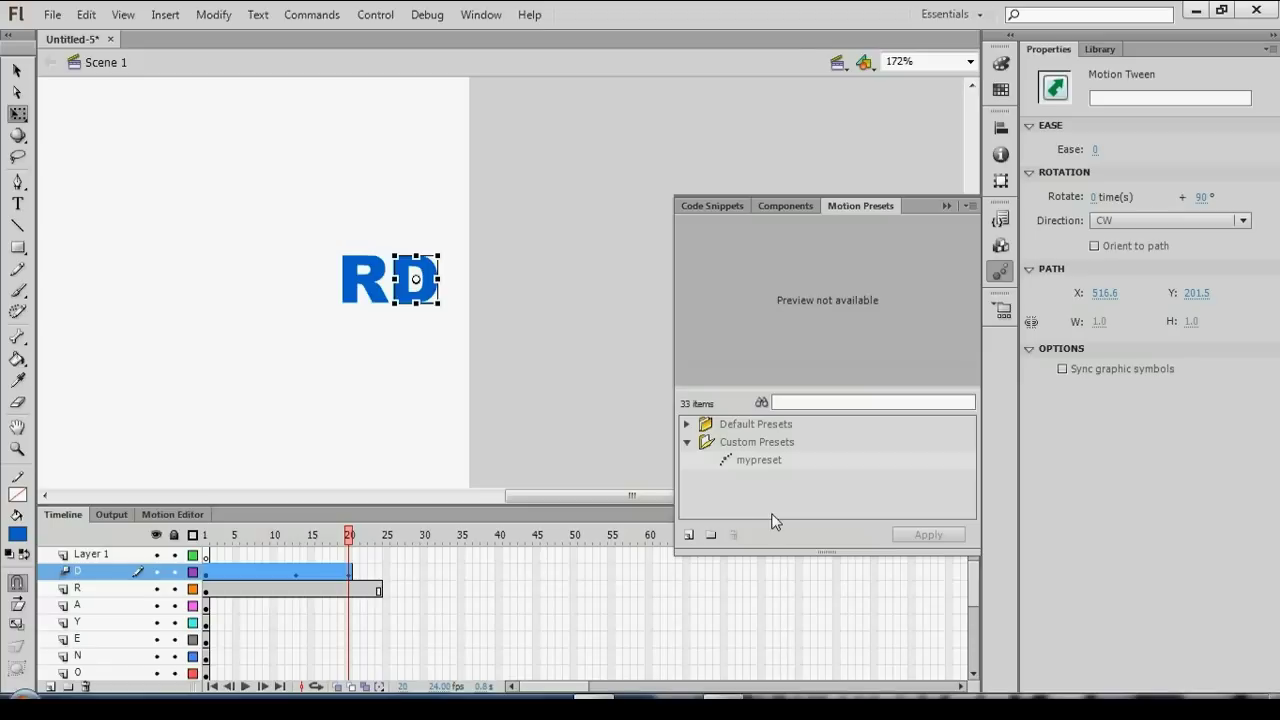
# Create a new Motion Presets folder named 'My Custom Motions'.
pyautogui.click(711, 534)
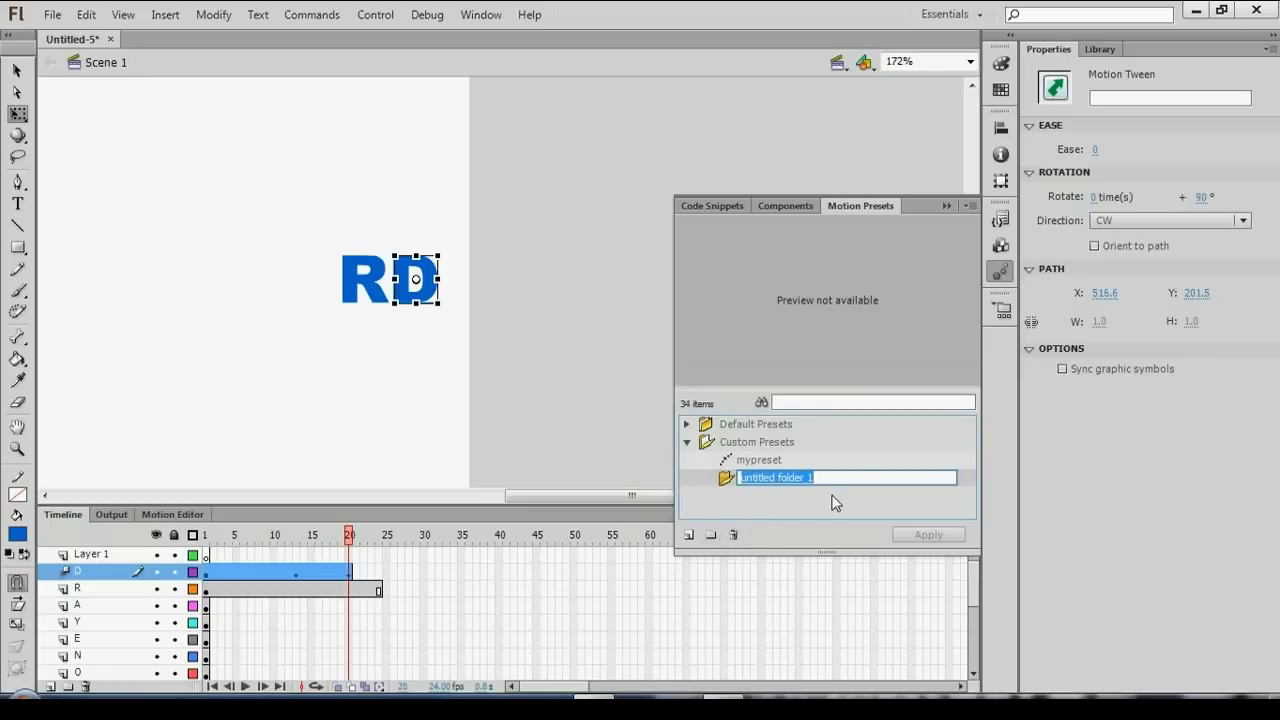
pyautogui.write('My ')
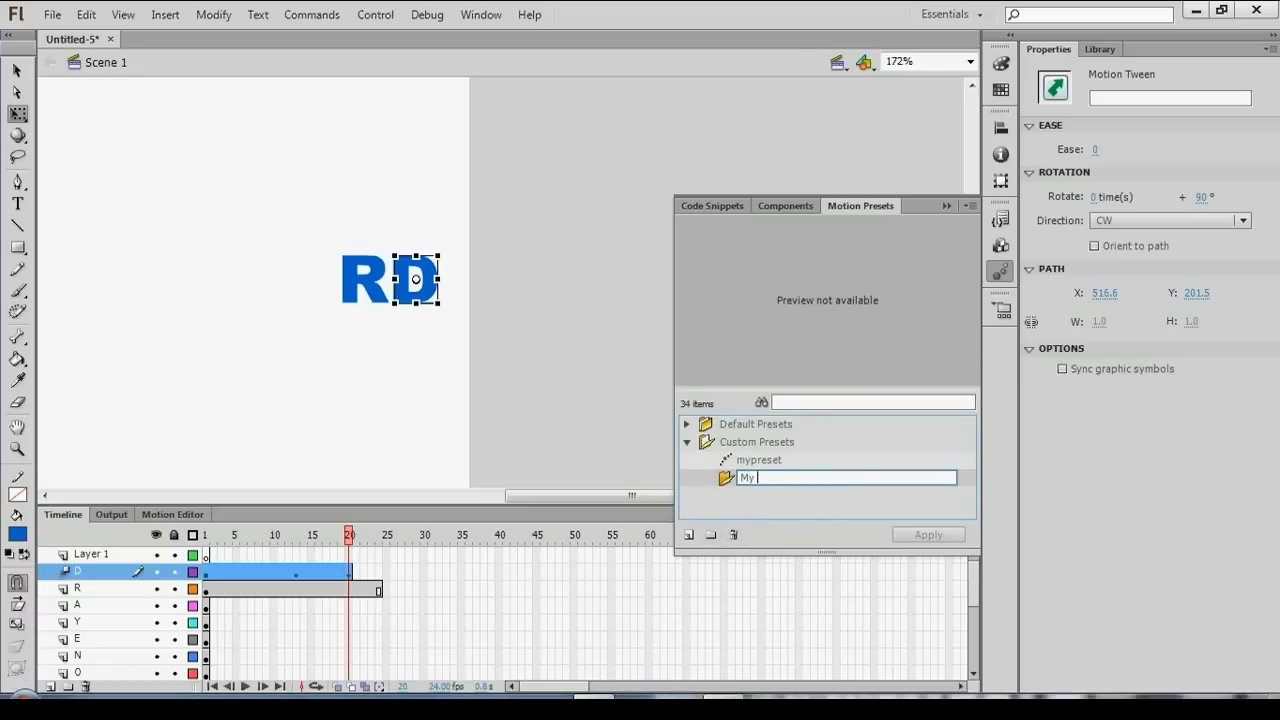
pyautogui.write('Custo')
pyautogui.write('m Motions')
pyautogui.press('Return')
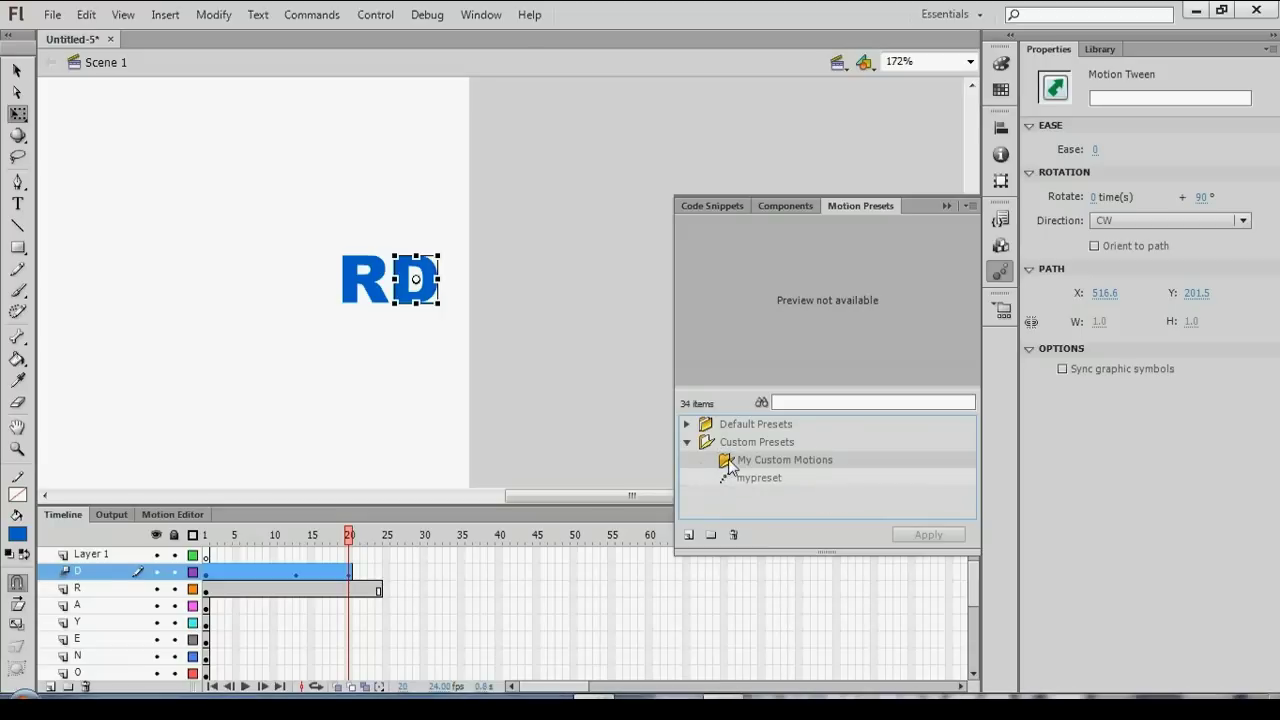
# Save D's tween as the preset 'textAnim' in that folder.
pyautogui.click(689, 535)
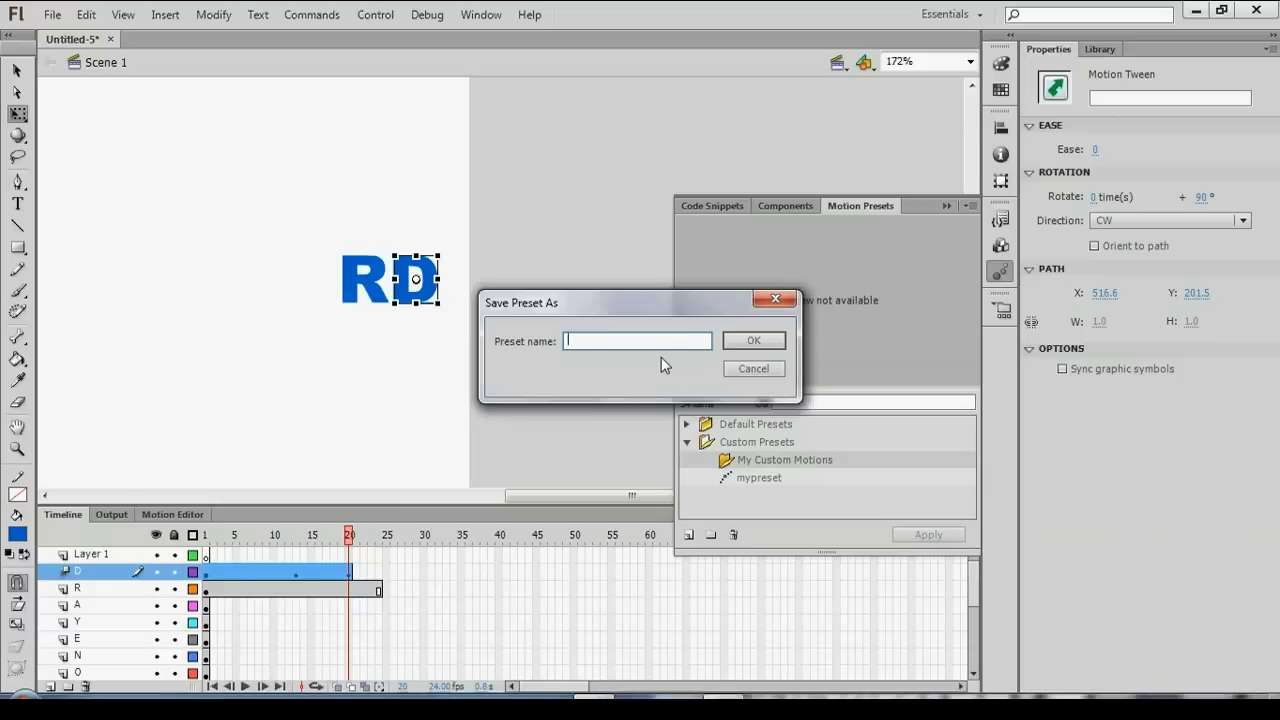
pyautogui.write('te')
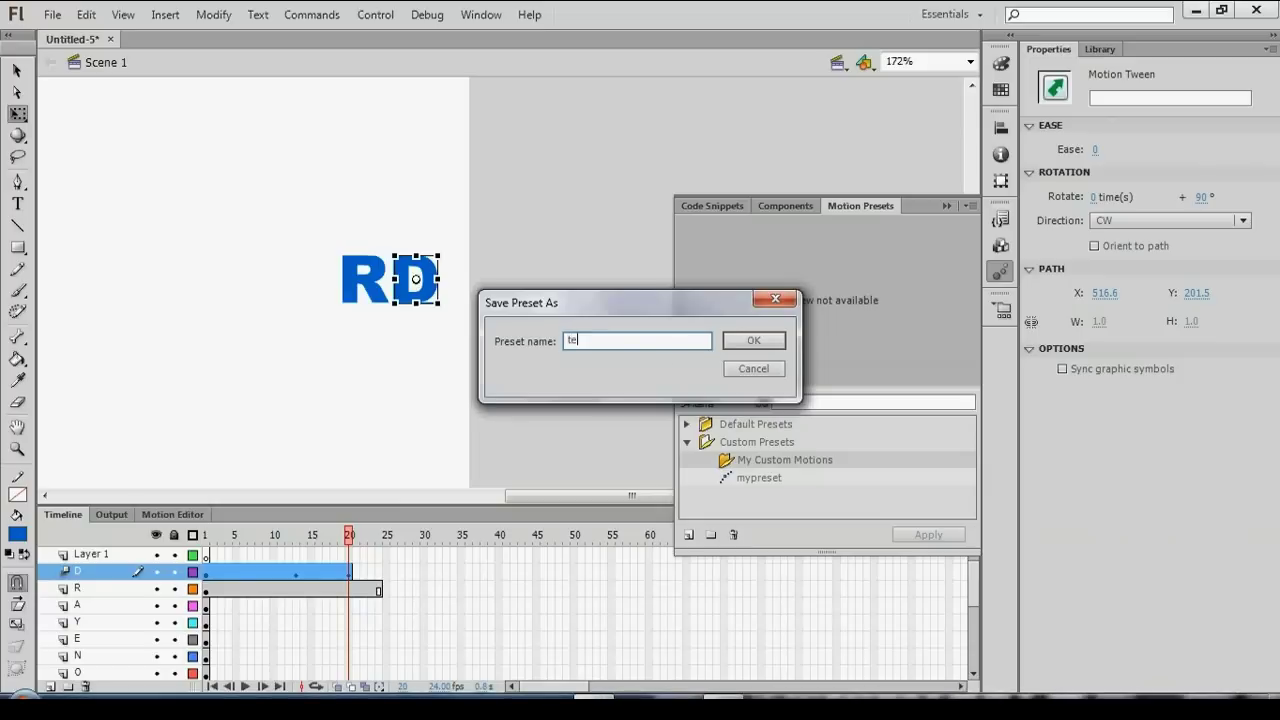
pyautogui.write('xt')
pyautogui.write('Anim')
pyautogui.press('Return')
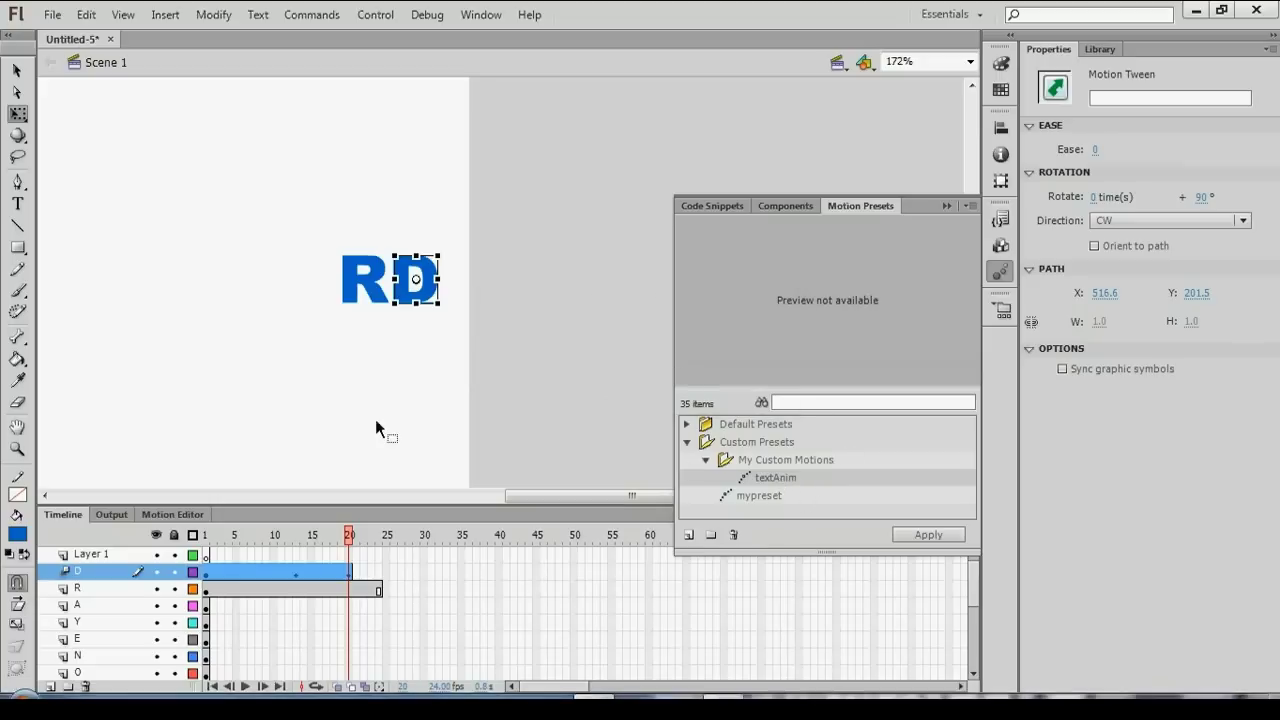
pyautogui.click(211, 590)
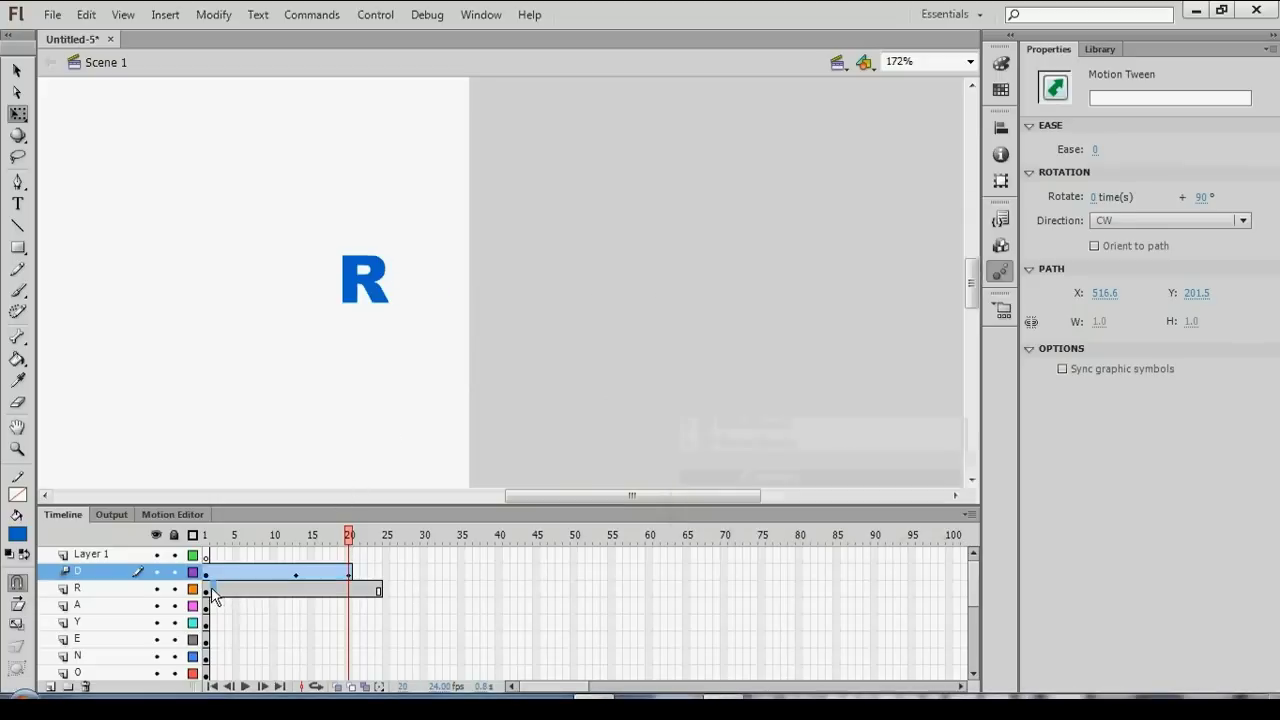
# Float the Motion Presets panel and apply textAnim to the R, A, Y, E, N and O layers.
pyautogui.click(1000, 271)
pyautogui.moveTo(800, 206); pyautogui.dragTo(617, 250)
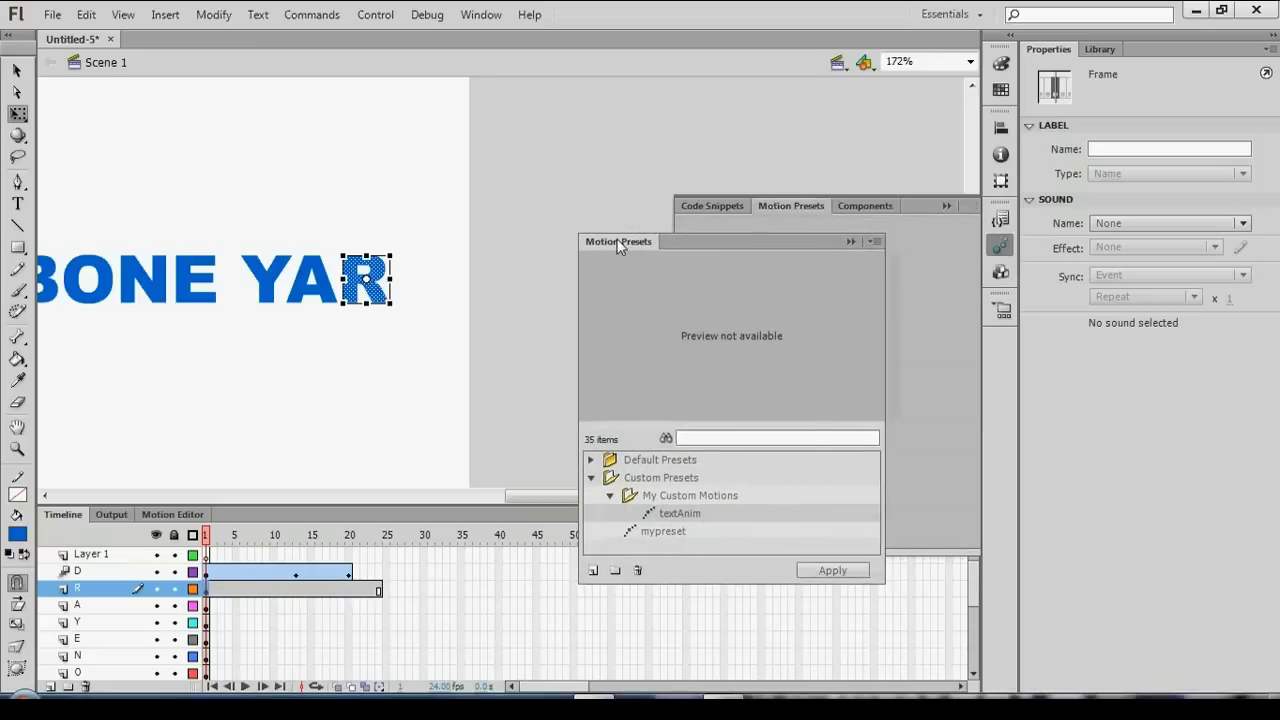
pyautogui.doubleClick(705, 514)
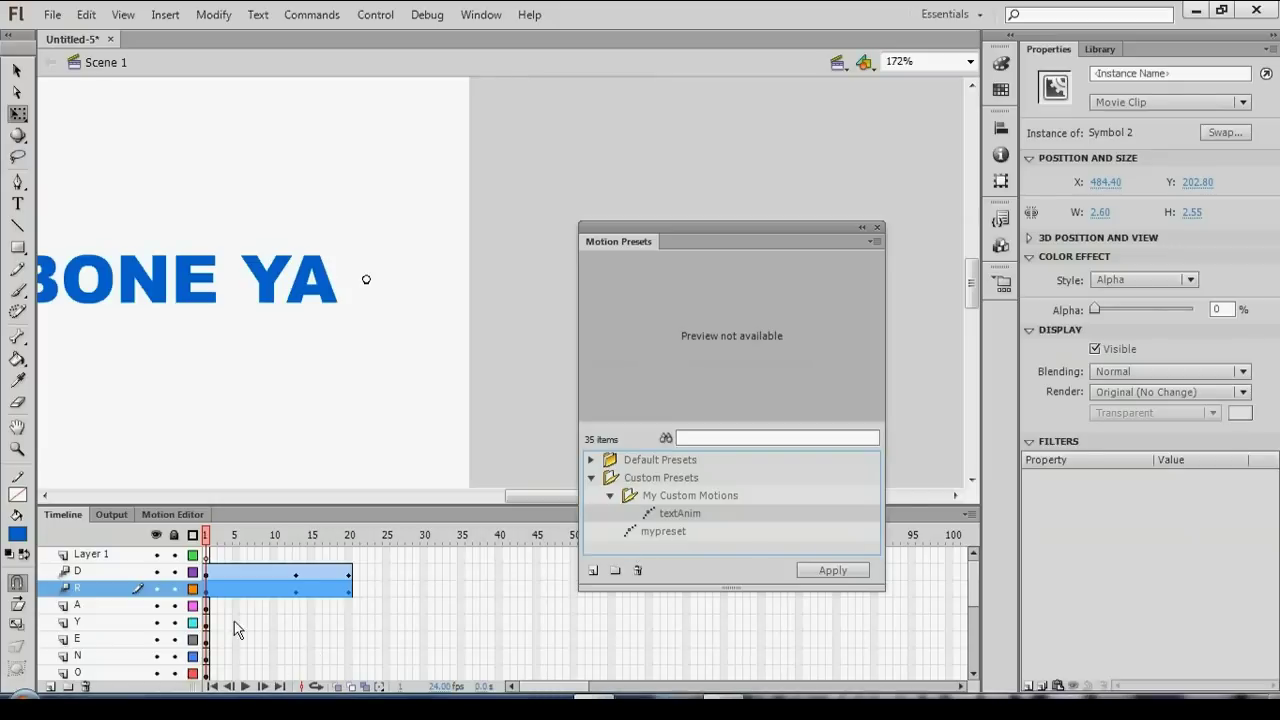
pyautogui.click(213, 606)
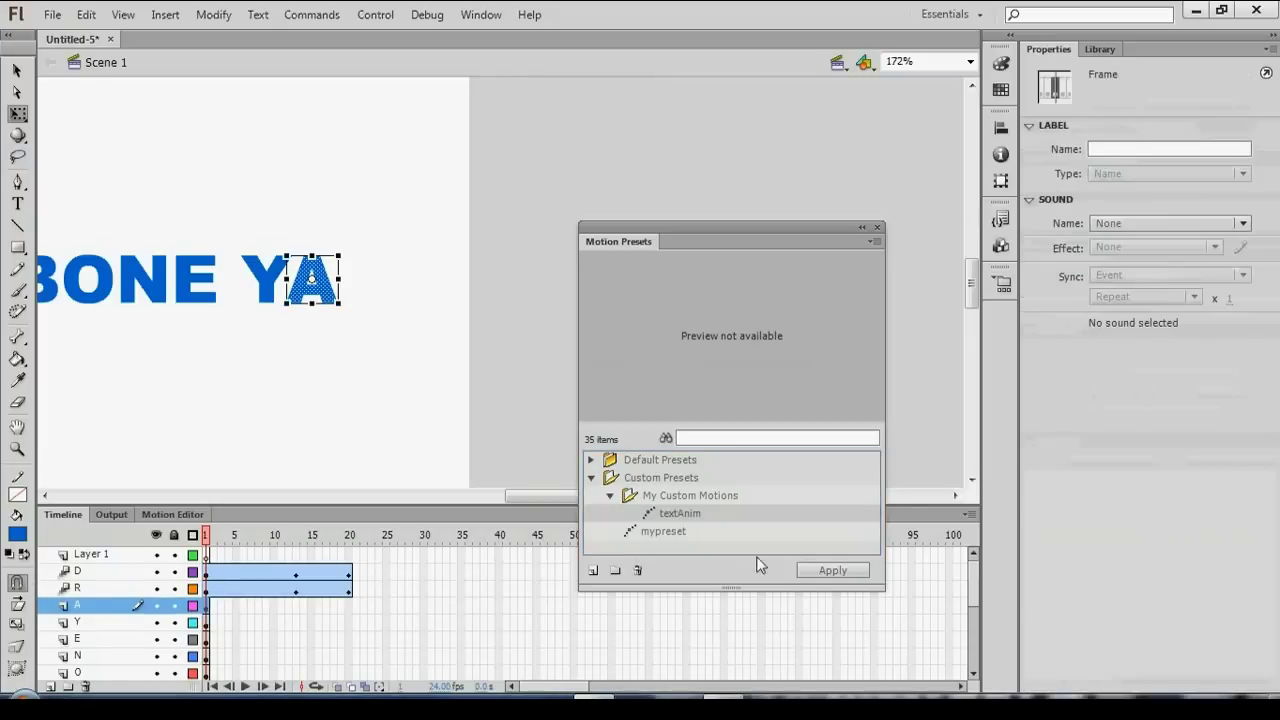
pyautogui.click(820, 571)
pyautogui.click(206, 622)
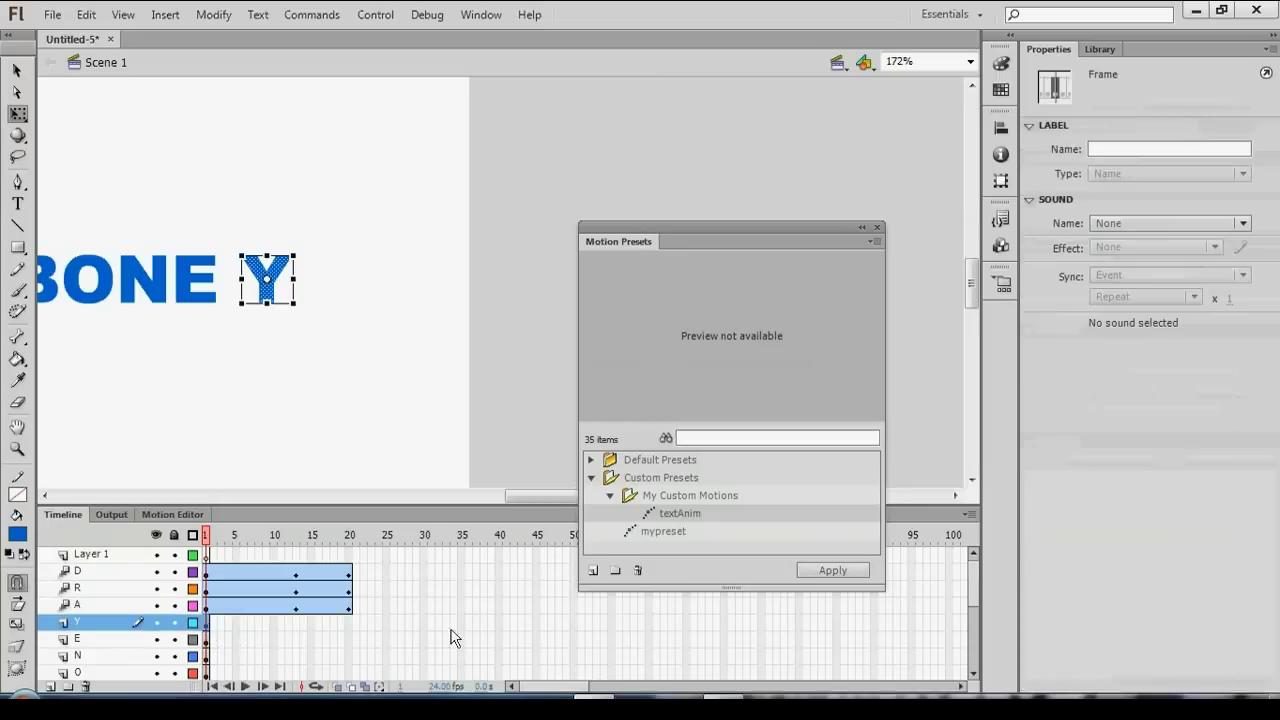
pyautogui.click(820, 571)
pyautogui.click(206, 639)
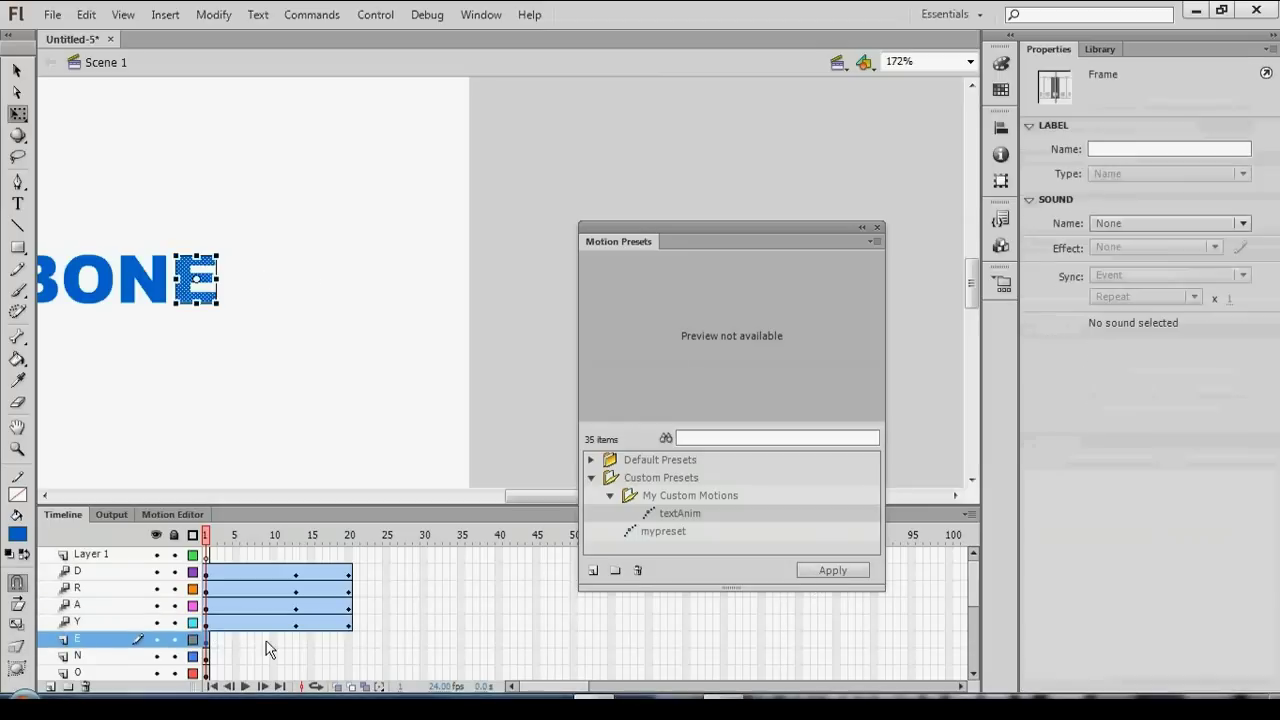
pyautogui.click(824, 571)
pyautogui.click(206, 656)
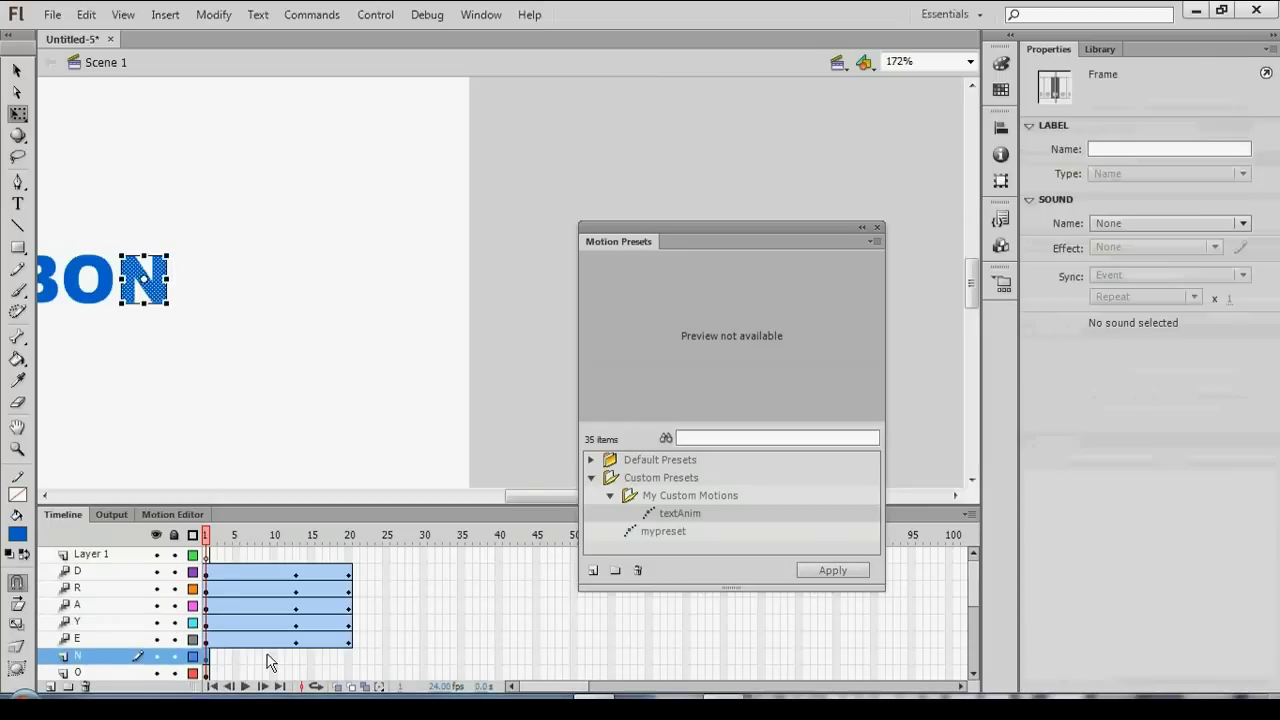
pyautogui.click(806, 572)
pyautogui.click(206, 673)
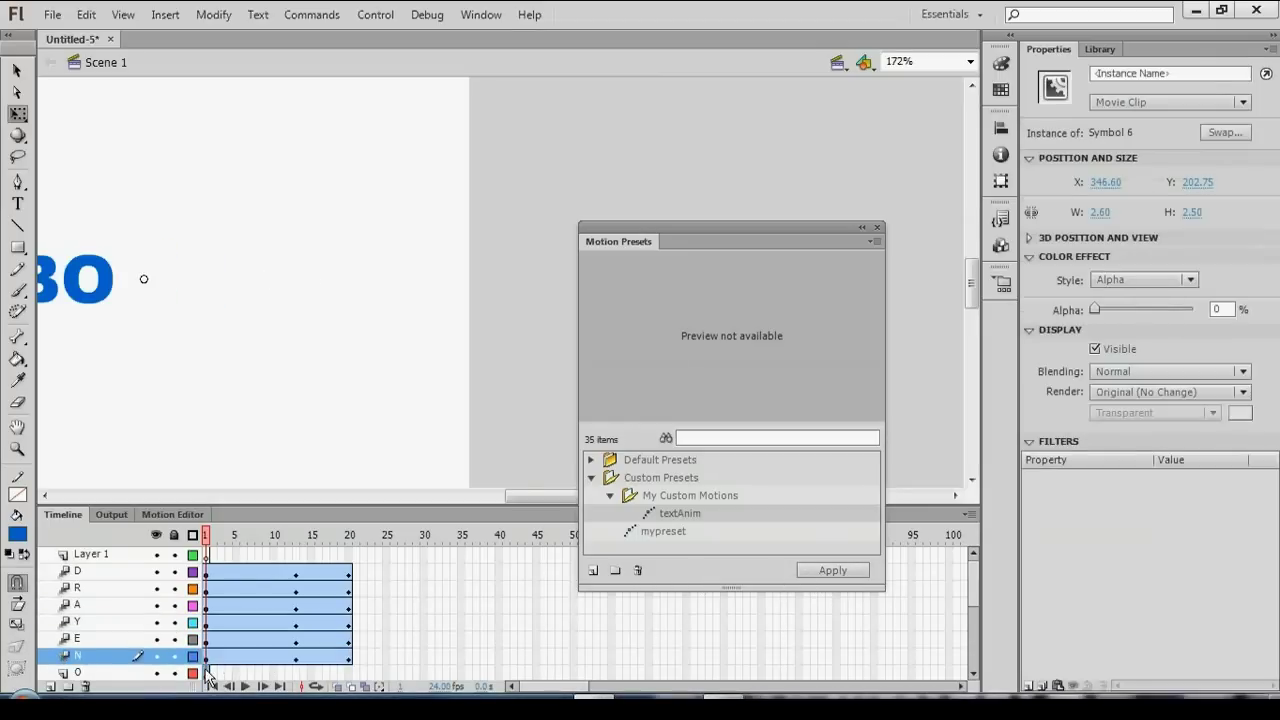
pyautogui.click(845, 568)
pyautogui.click(973, 621)
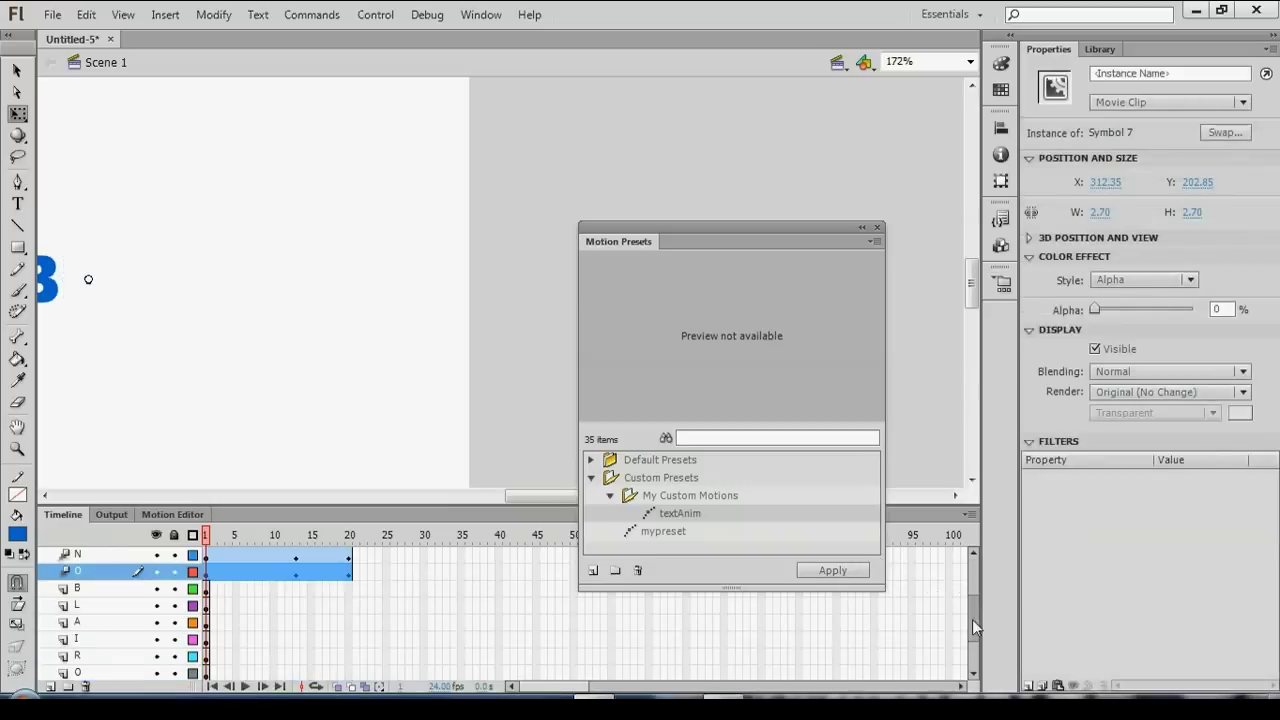
# Apply textAnim to the B, I, R, O and T letter layers.
pyautogui.click(206, 589)
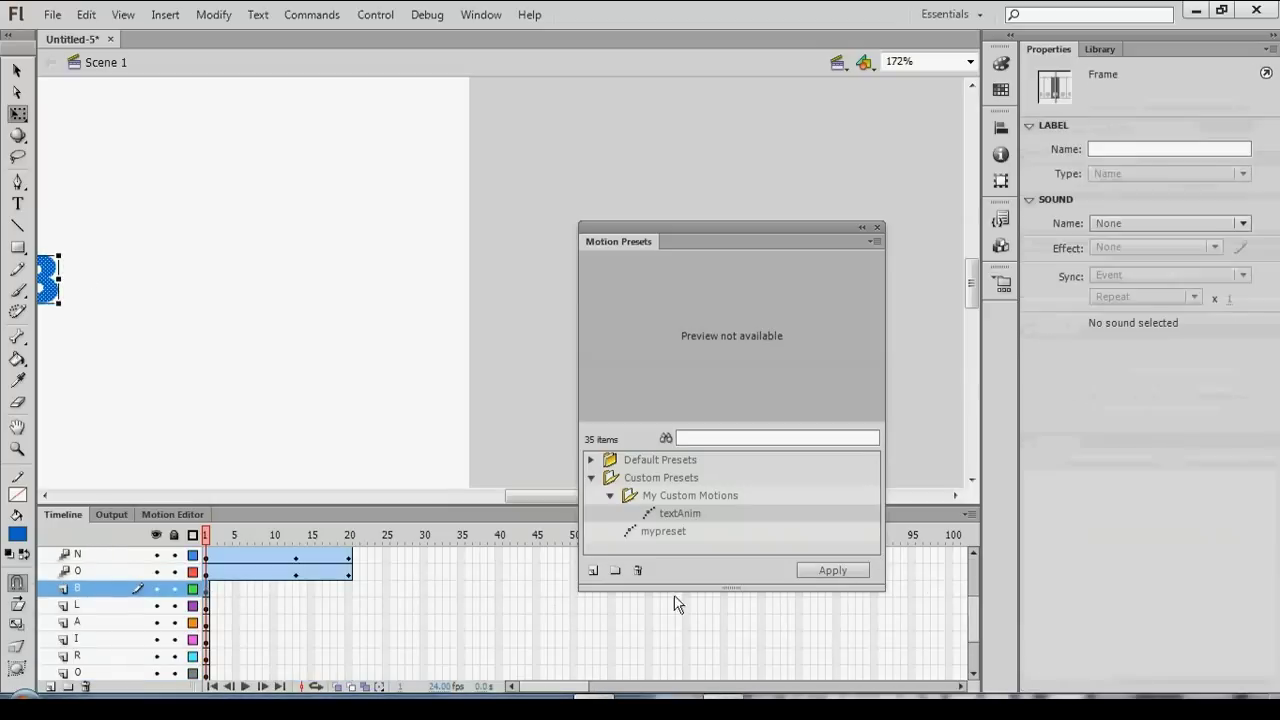
pyautogui.click(828, 572)
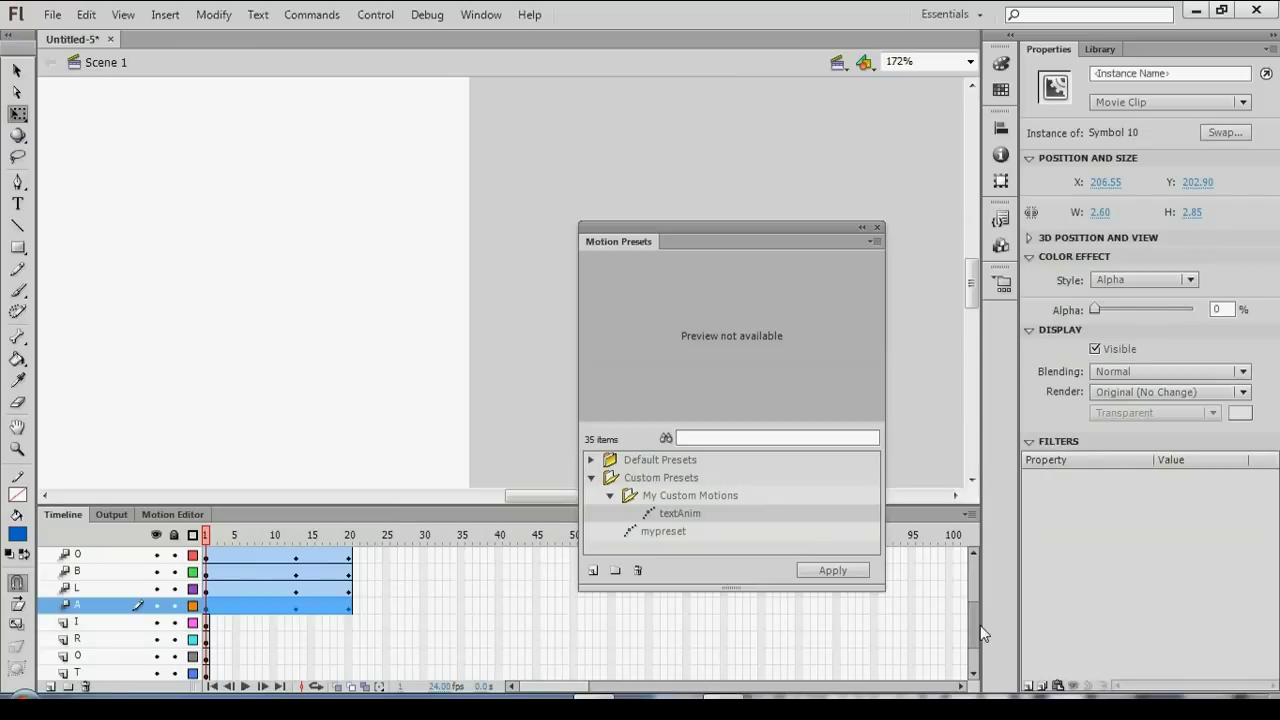
pyautogui.scroll(-1, 981, 626)
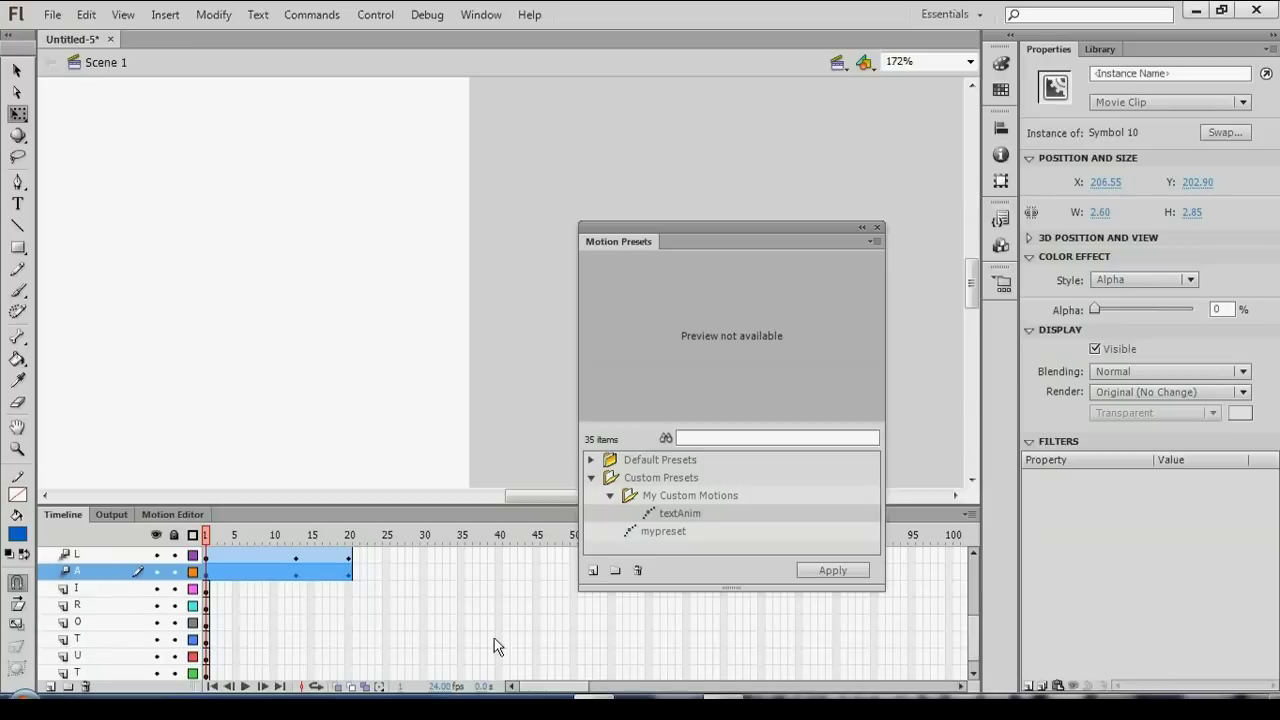
pyautogui.click(210, 590)
pyautogui.click(830, 570)
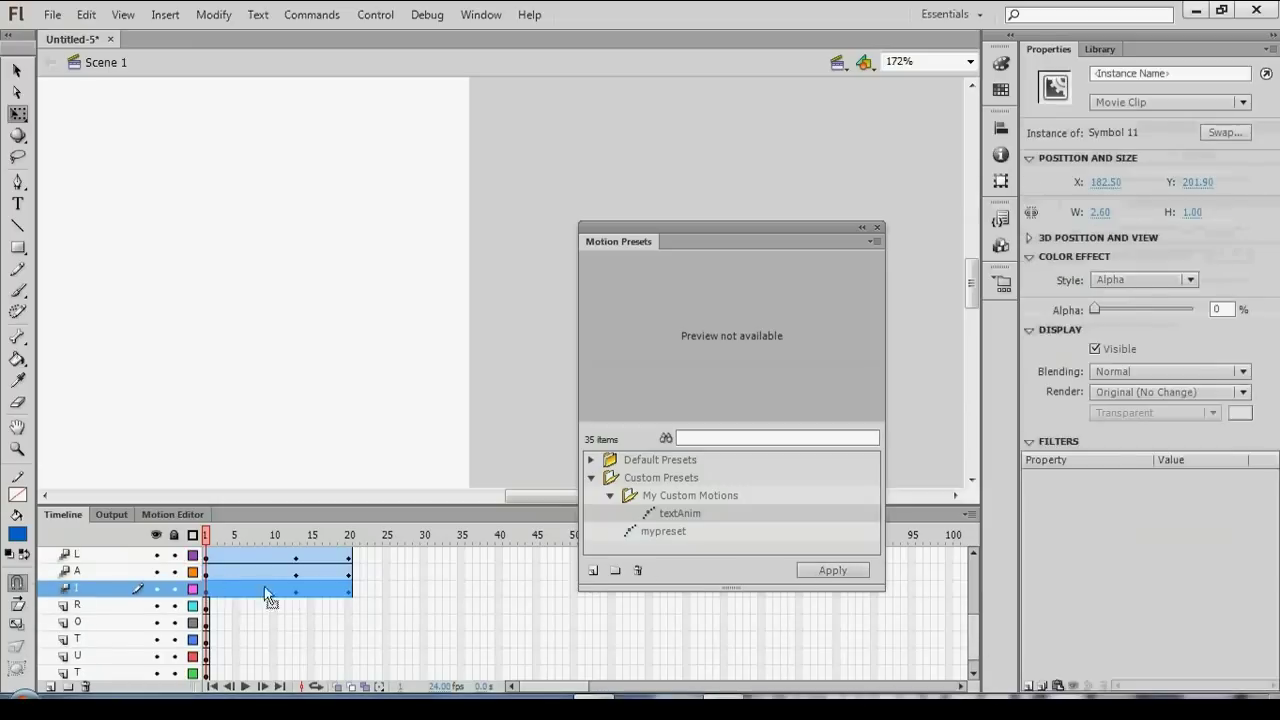
pyautogui.click(210, 605)
pyautogui.click(818, 572)
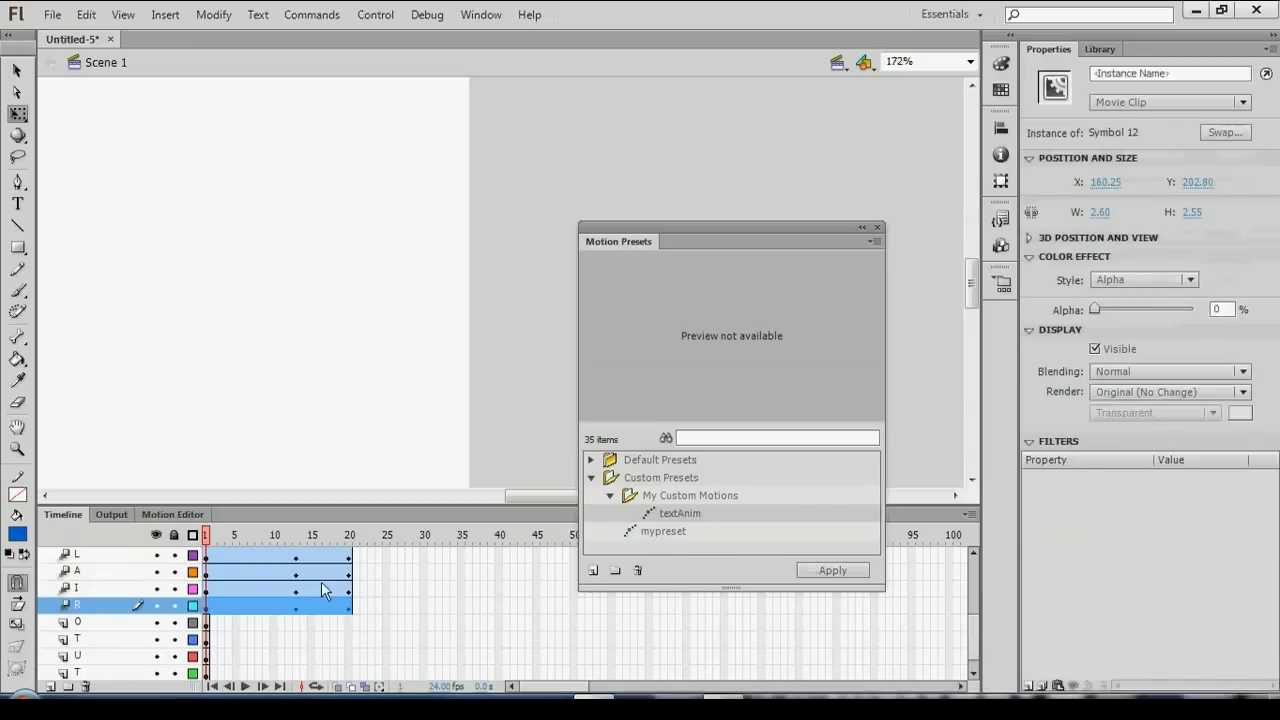
pyautogui.click(207, 622)
pyautogui.click(830, 570)
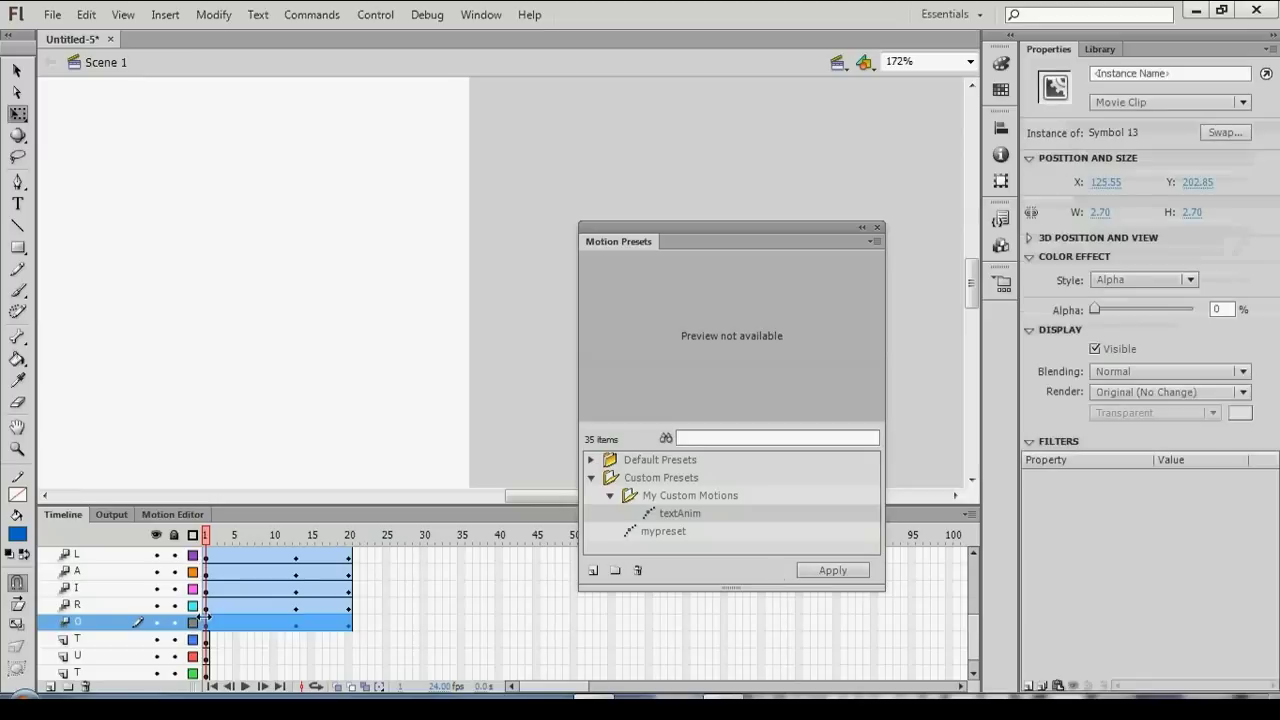
pyautogui.click(207, 639)
pyautogui.click(846, 572)
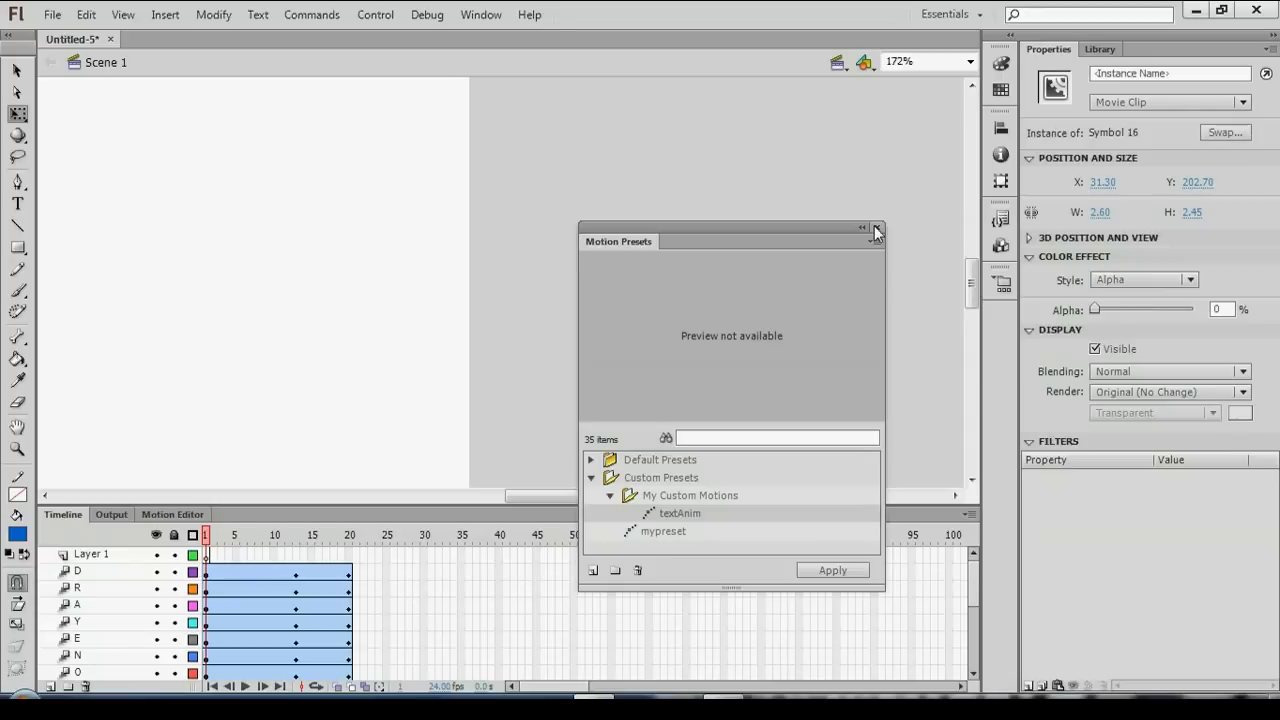
# Close Motion Presets, preview the animation, and delay the U, T and L tweens.
pyautogui.click(876, 228)
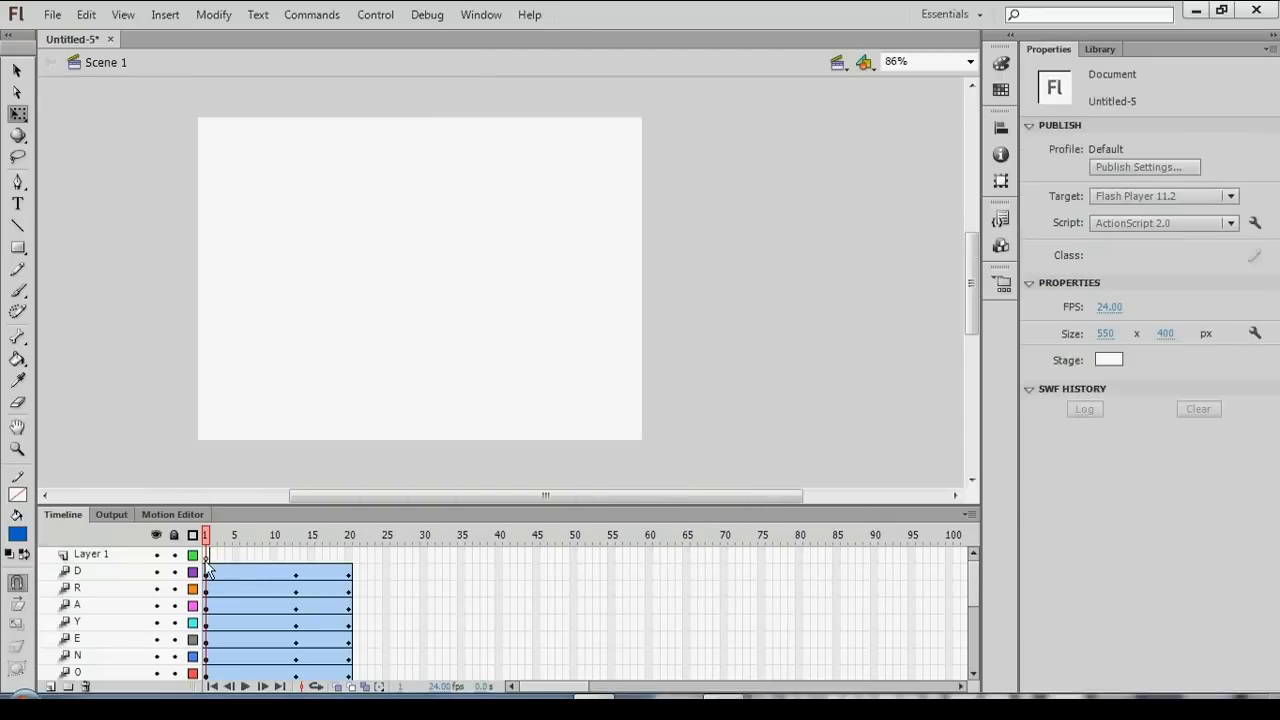
pyautogui.press('Return')
pyautogui.scroll(-3, 272, 600)
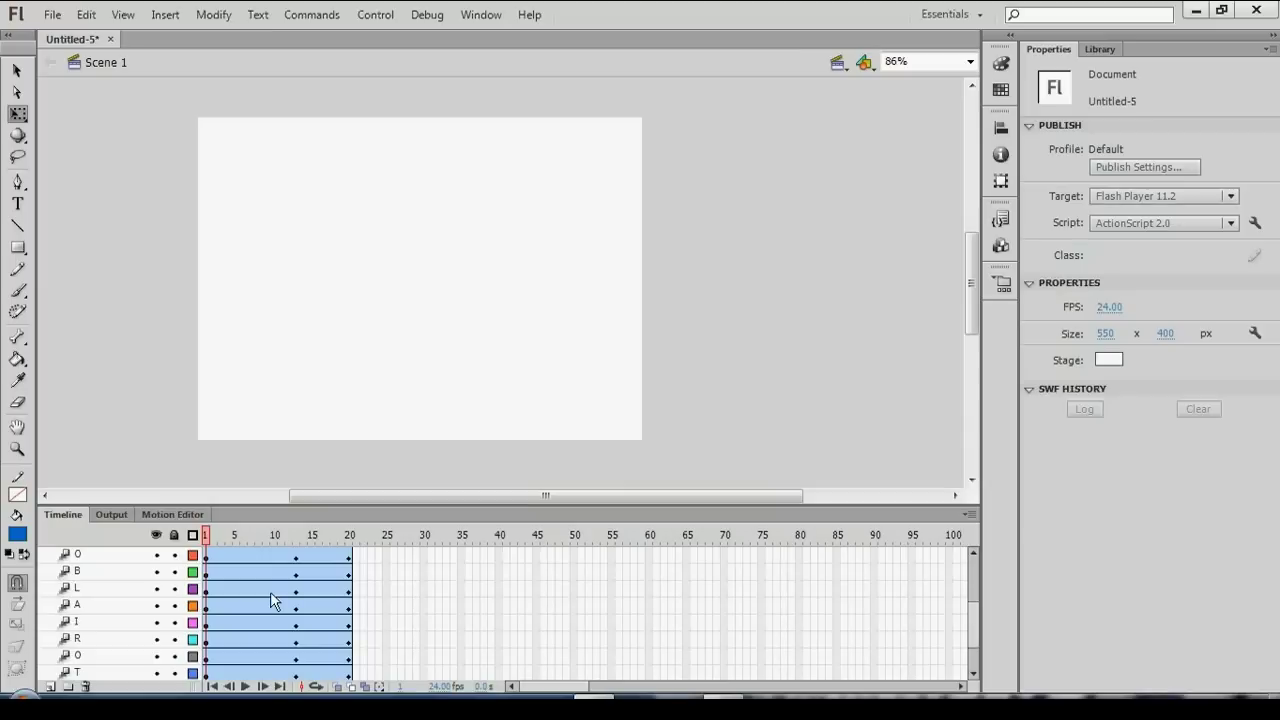
pyautogui.scroll(-2, 271, 592)
pyautogui.click(245, 655)
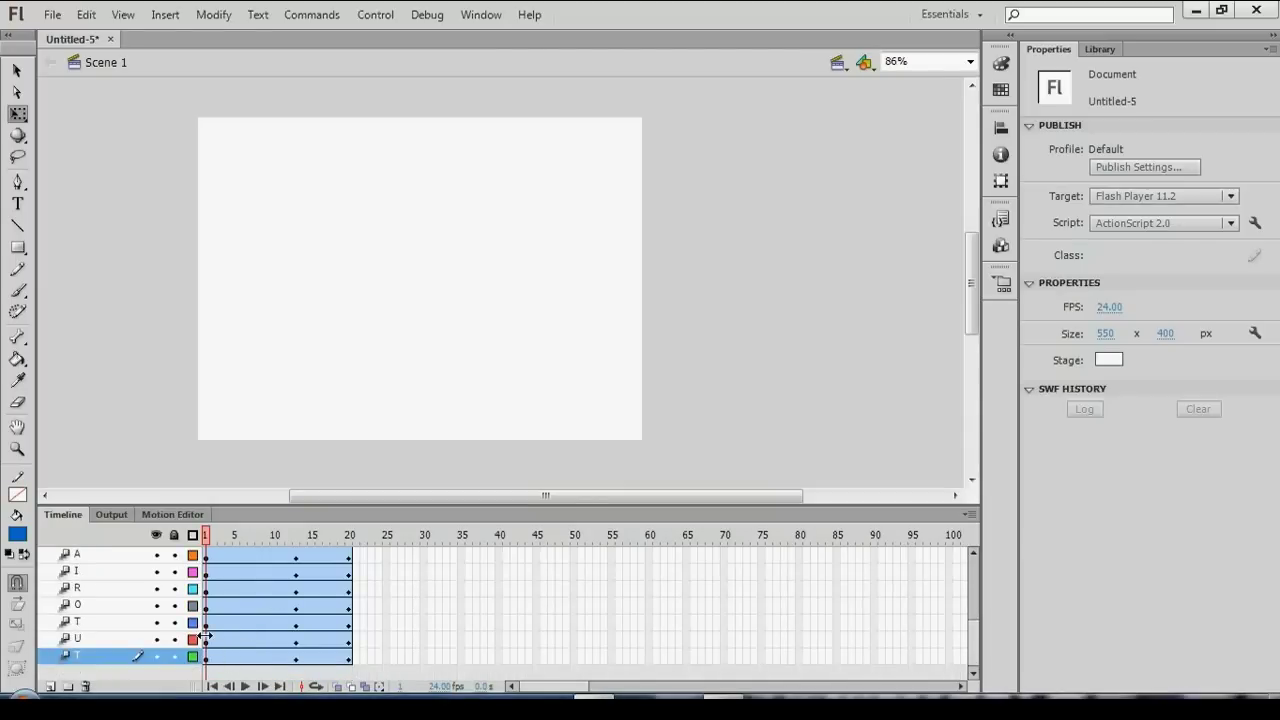
pyautogui.moveTo(205, 636); pyautogui.dragTo(222, 640)
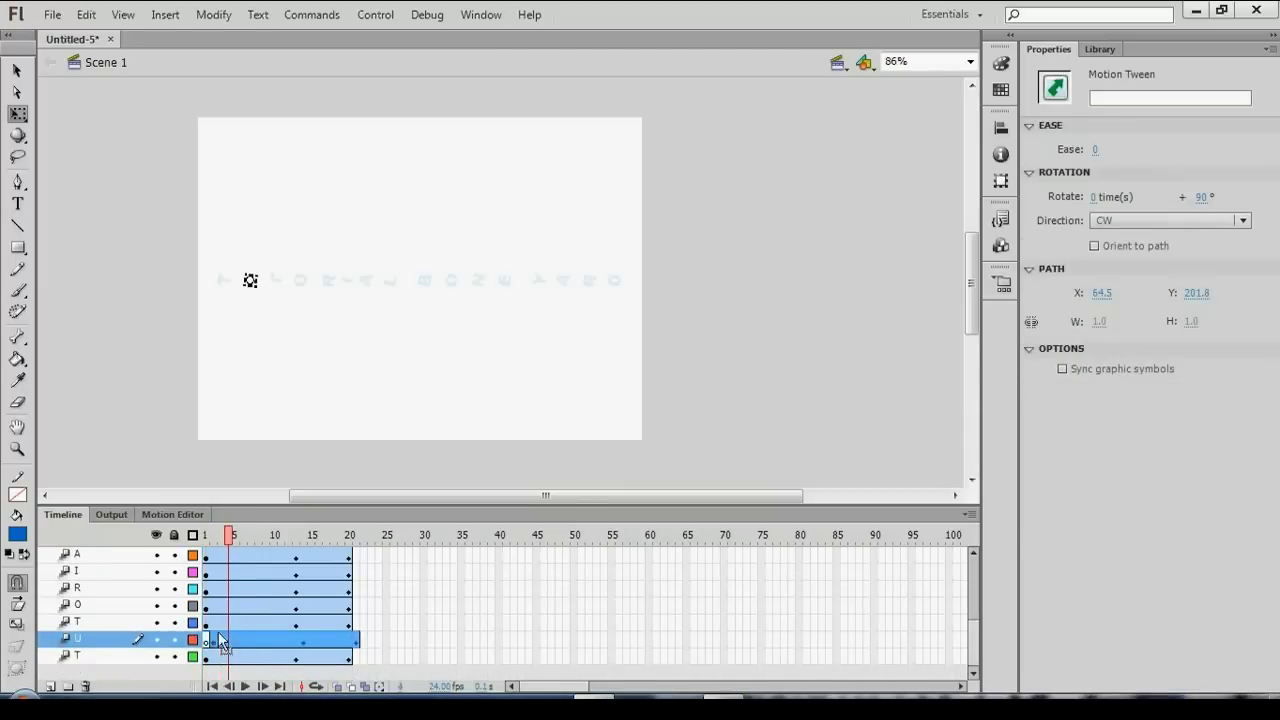
pyautogui.moveTo(216, 622)
pyautogui.mouseDown()
pyautogui.moveTo(250, 578)
pyautogui.moveTo(246, 562)
pyautogui.moveTo(268, 568)
pyautogui.moveTo(265, 590)
pyautogui.mouseUp()
pyautogui.scroll(1, 272, 570)
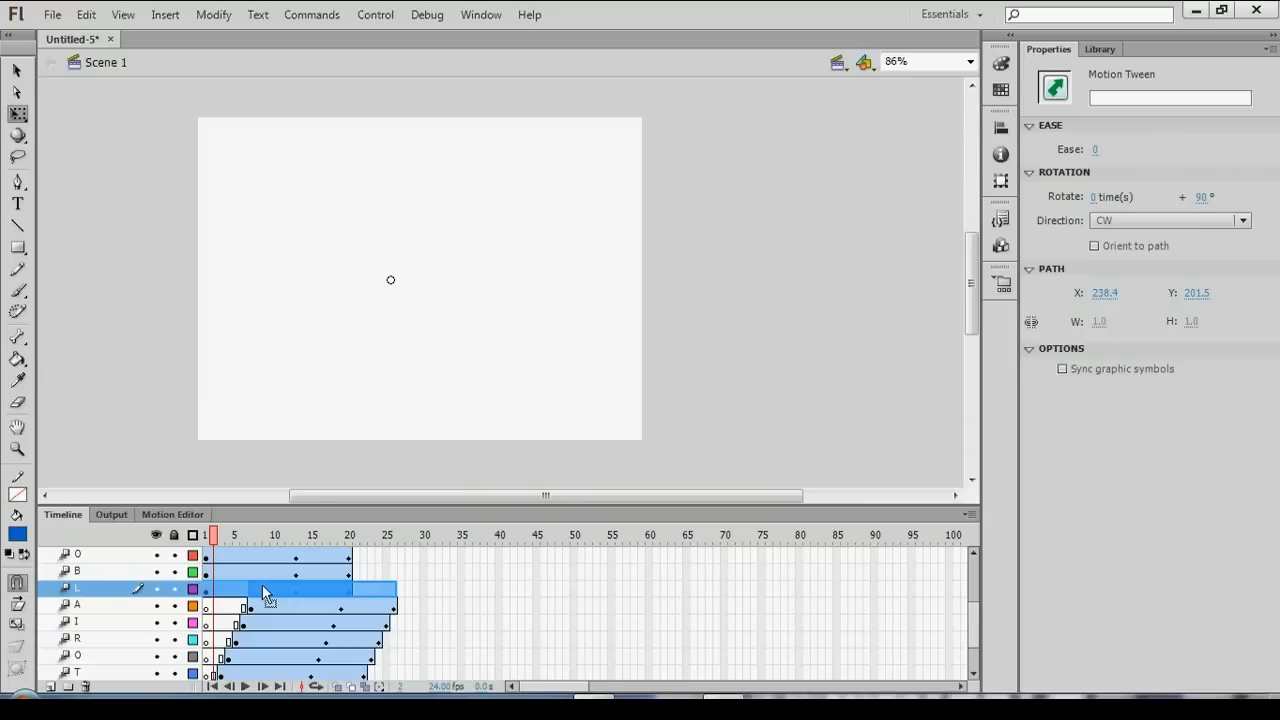
pyautogui.moveTo(262, 585); pyautogui.dragTo(270, 588)
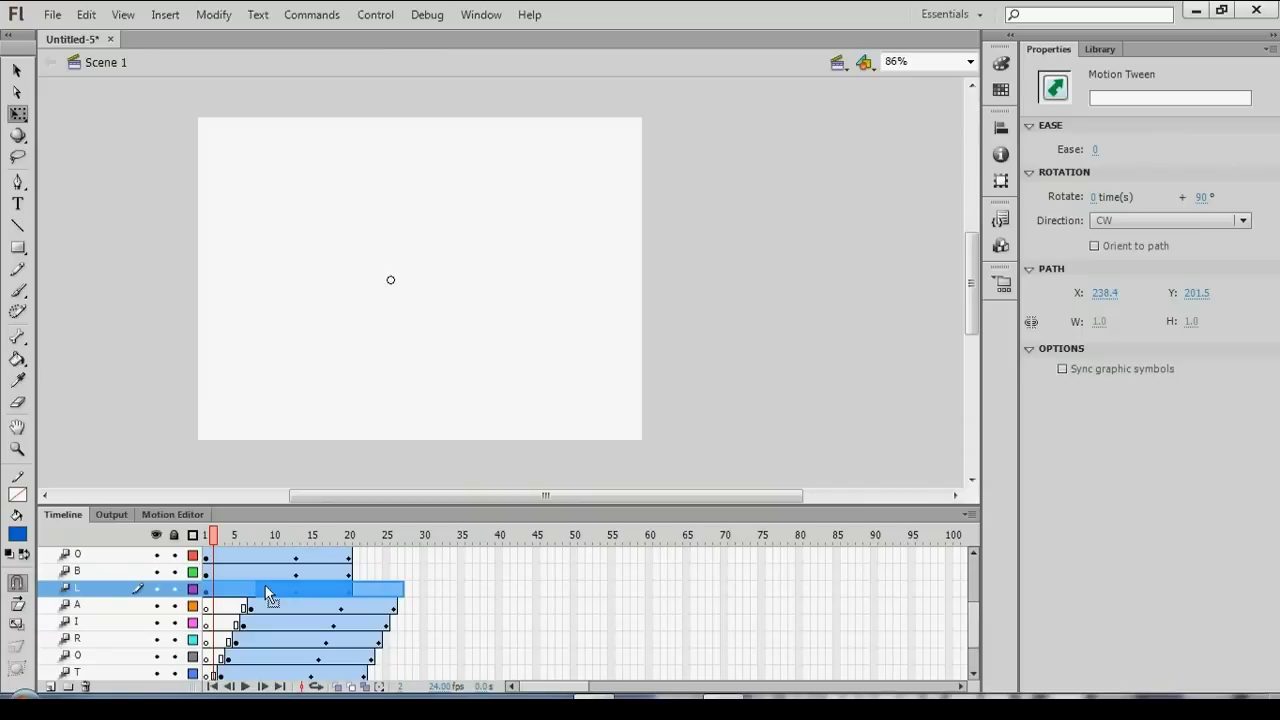
# Shift the B tween to frames 13–32 and move BONE's O tween later.
pyautogui.click(207, 573)
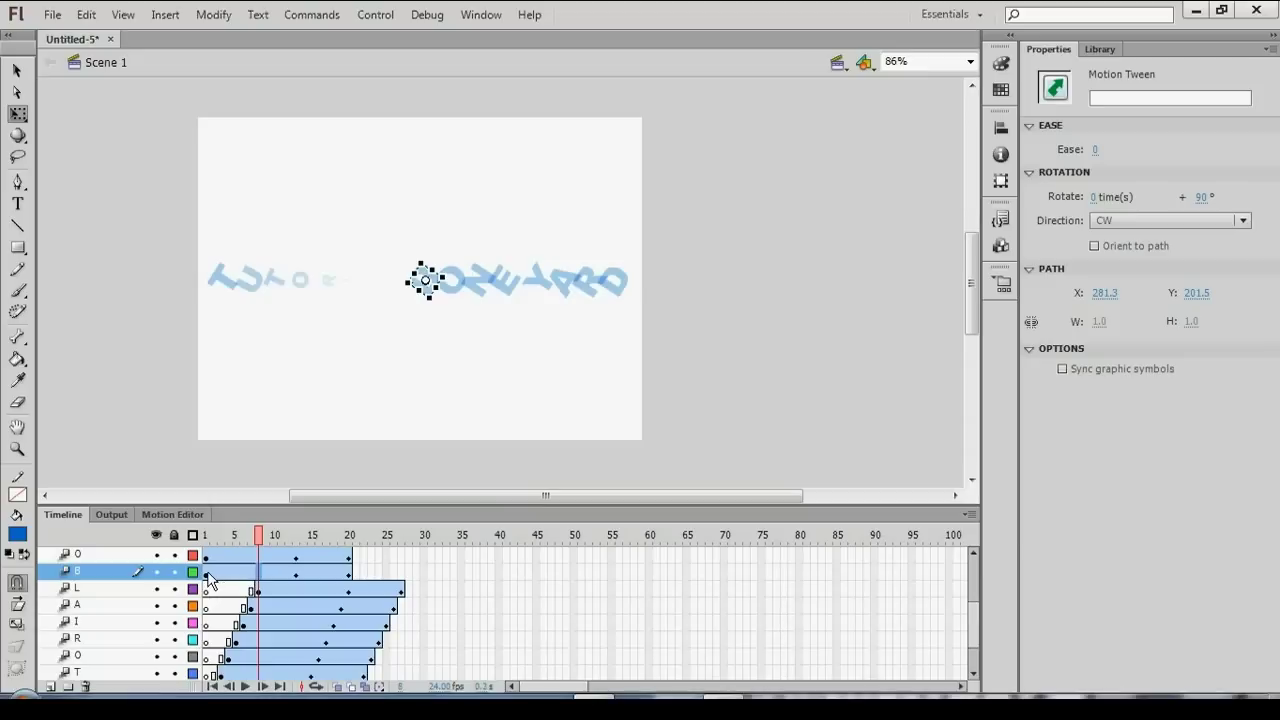
pyautogui.click(207, 573)
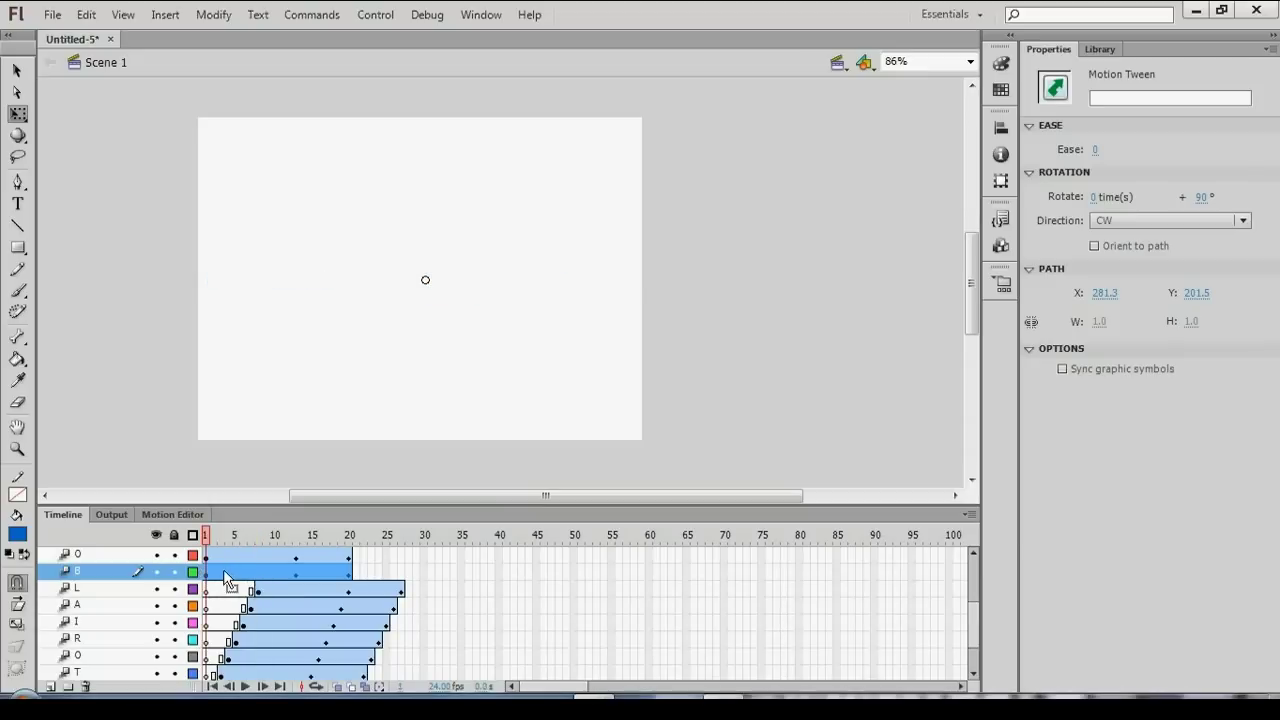
pyautogui.moveTo(223, 569); pyautogui.dragTo(313, 568)
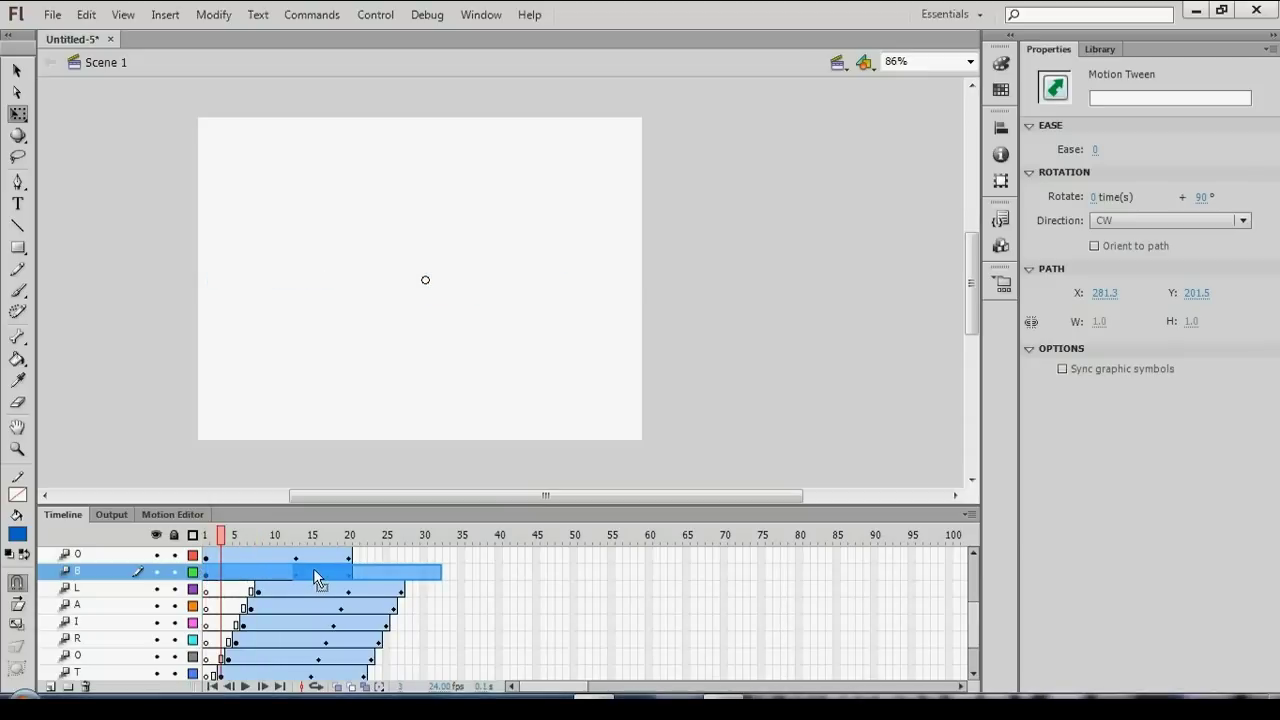
pyautogui.click(313, 568)
pyautogui.click(205, 556)
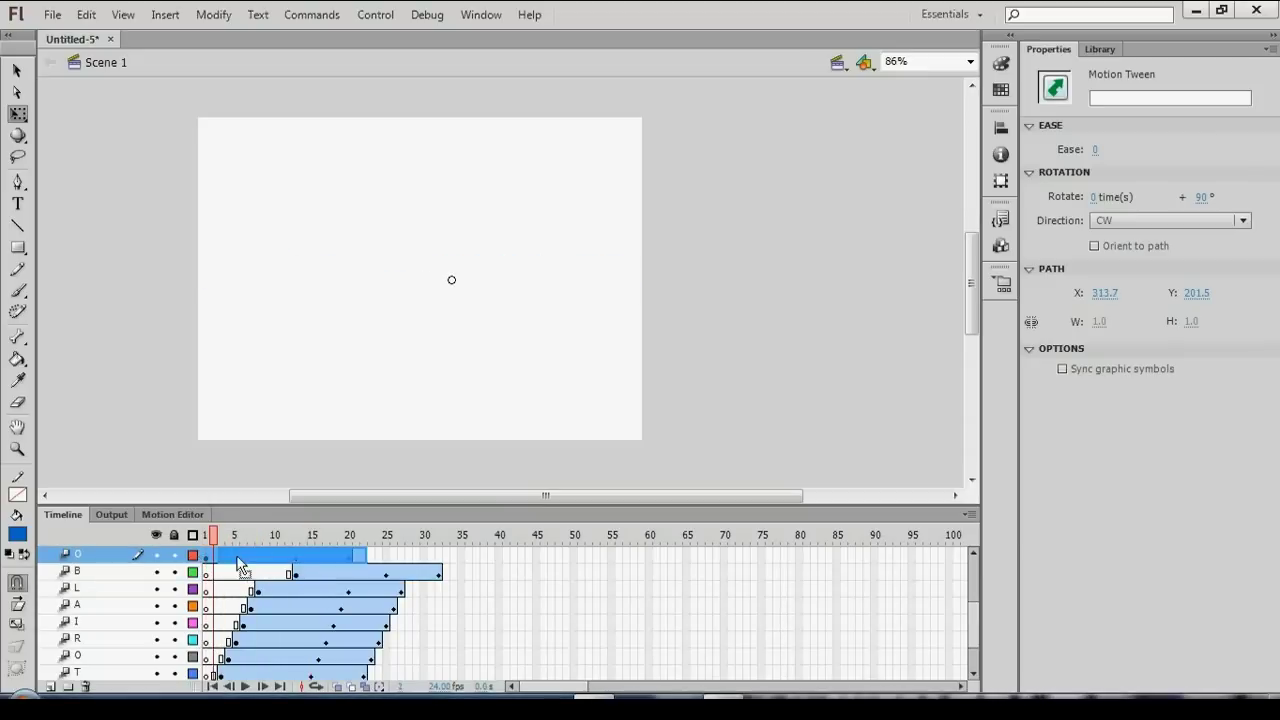
pyautogui.moveTo(215, 556); pyautogui.dragTo(305, 556)
# Delay the N, E and Y tweens, with E near frame 14 and Y near 19.
pyautogui.click(313, 556)
pyautogui.scroll(1, 287, 600)
pyautogui.scroll(1, 287, 600)
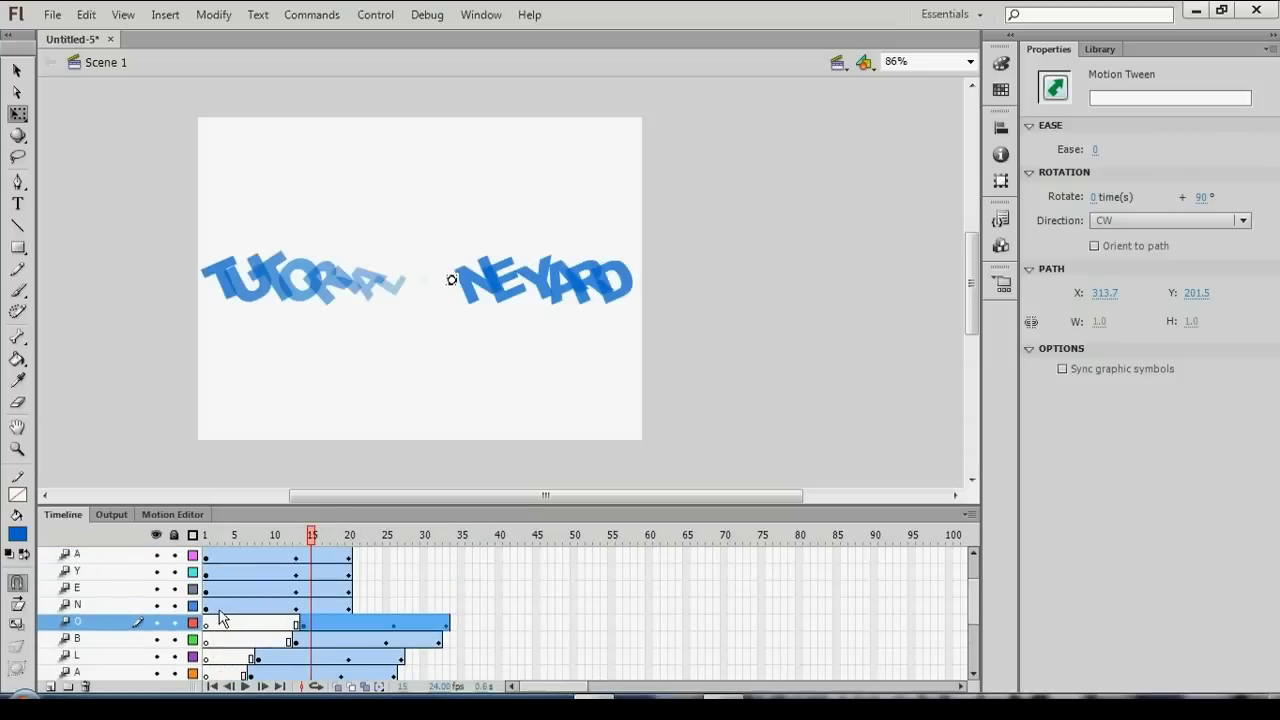
pyautogui.moveTo(239, 604); pyautogui.dragTo(335, 610)
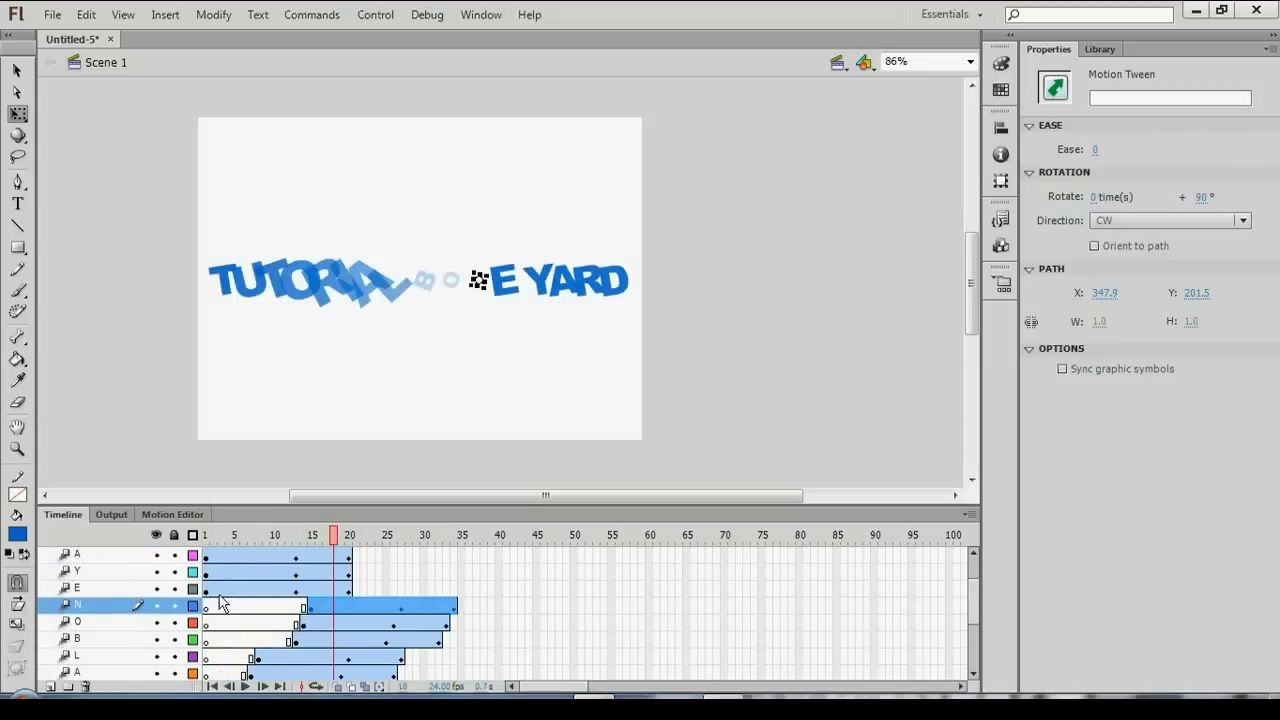
pyautogui.moveTo(208, 589); pyautogui.dragTo(330, 593)
pyautogui.moveTo(235, 572); pyautogui.dragTo(377, 573)
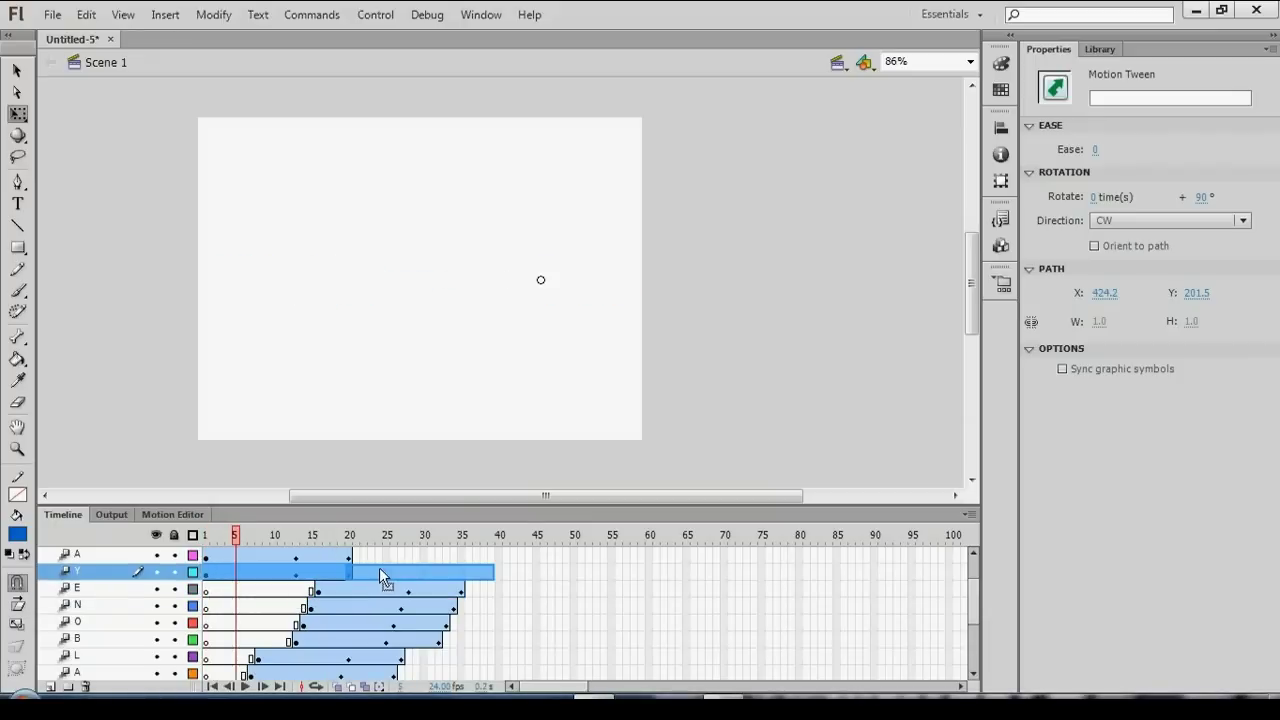
pyautogui.moveTo(378, 570); pyautogui.dragTo(381, 567)
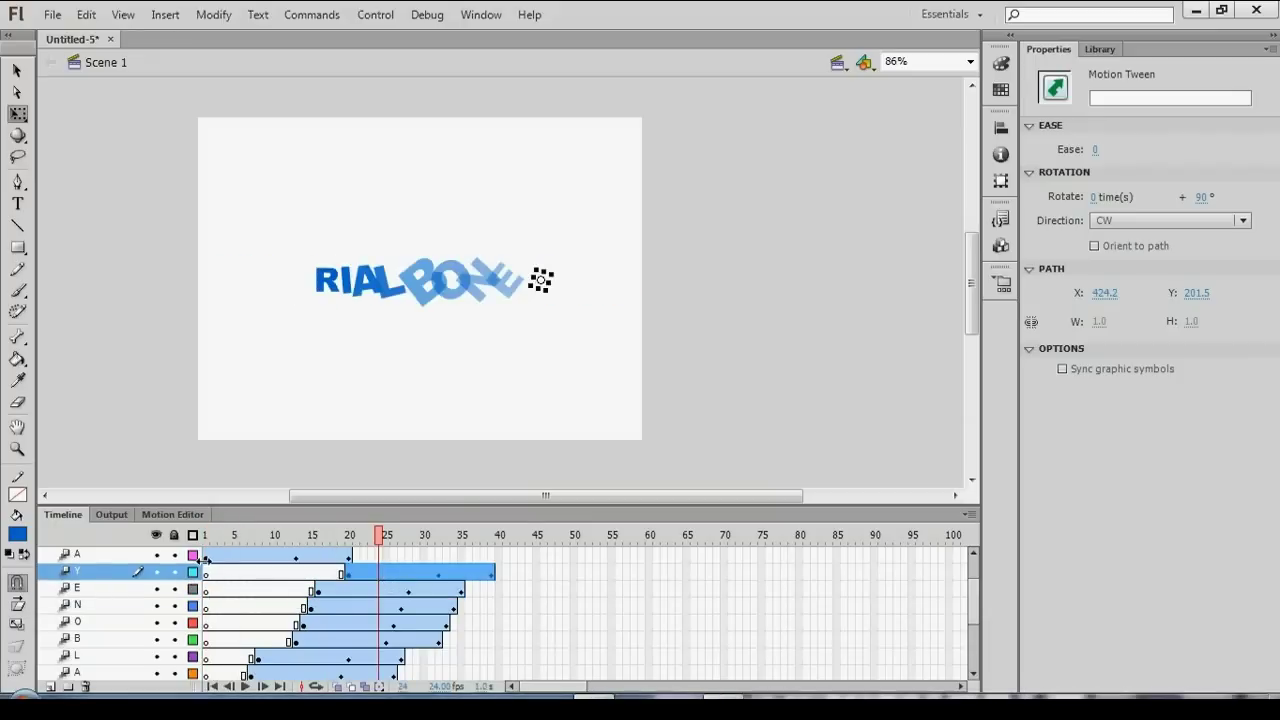
# Delay the A, R (about frames 22–41) and D tweens to finish the cascade.
pyautogui.click(226, 557)
pyautogui.moveTo(230, 562); pyautogui.dragTo(370, 606)
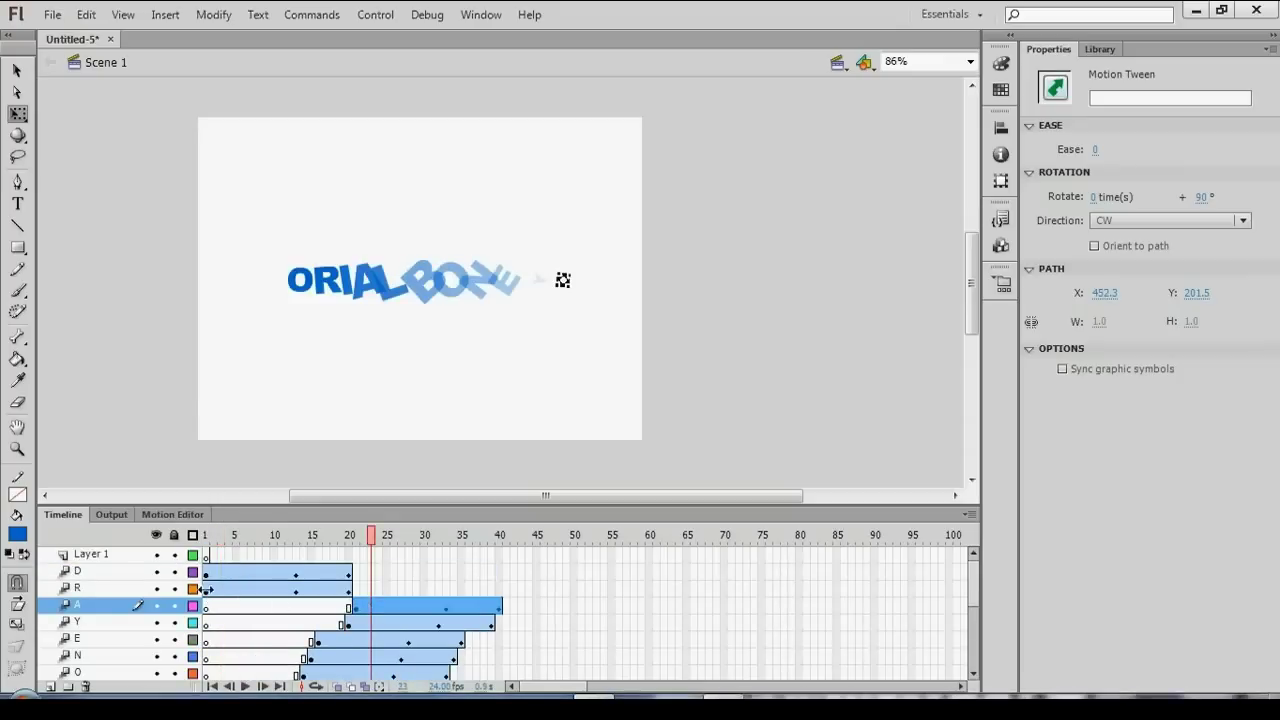
pyautogui.click(224, 597)
pyautogui.moveTo(224, 597); pyautogui.dragTo(379, 592)
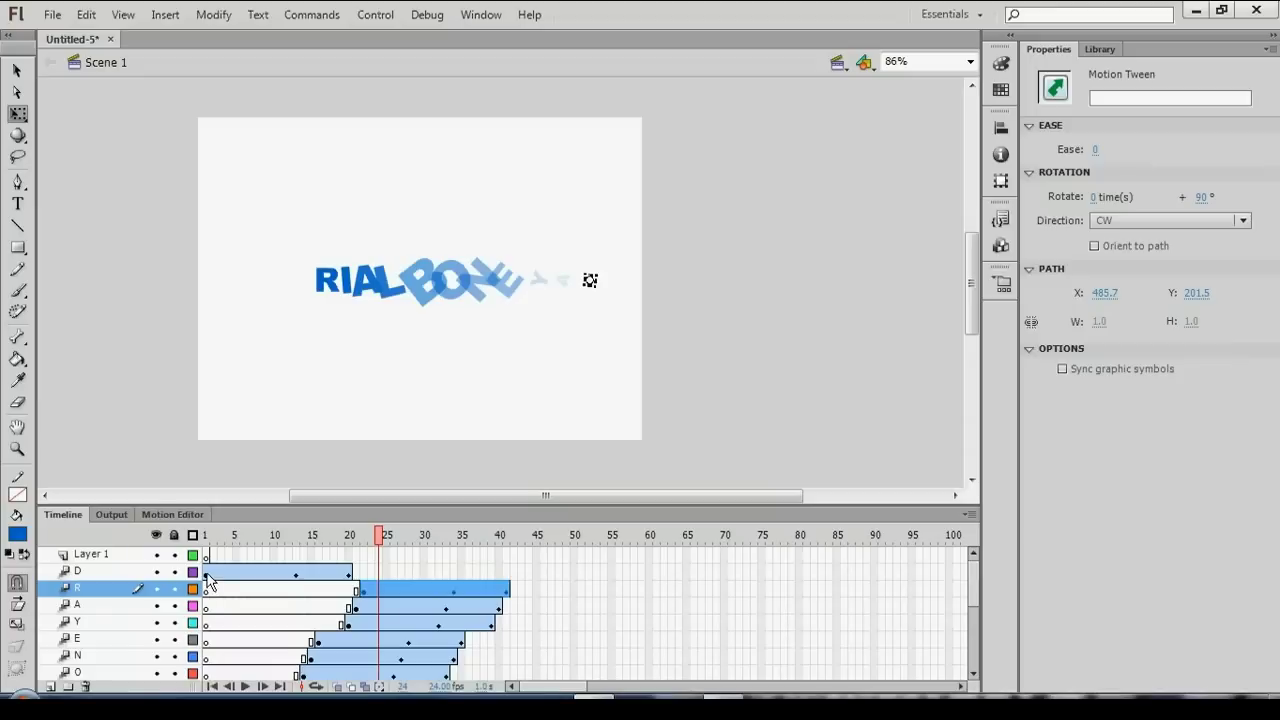
pyautogui.click(208, 572)
pyautogui.moveTo(223, 566); pyautogui.dragTo(333, 568)
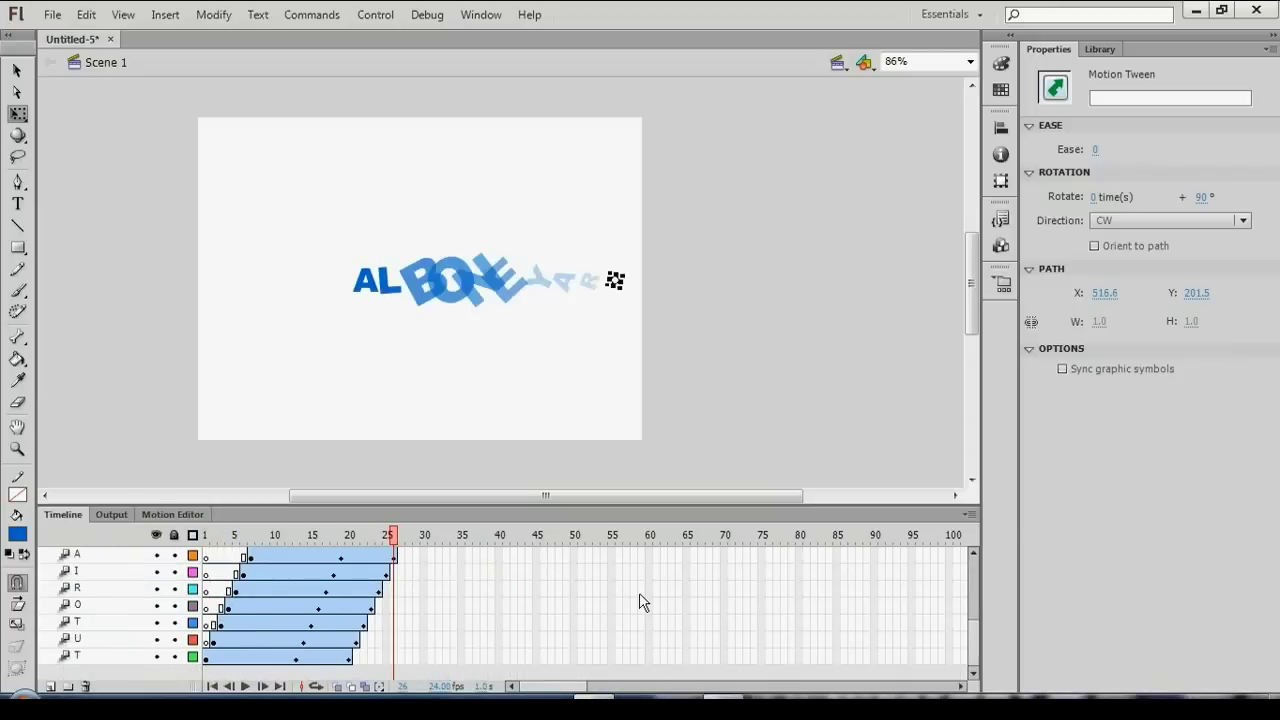
# Preview the cascade, insert frames through frame 65 on all layers, and rewind to frame 1.
pyautogui.press('Return')
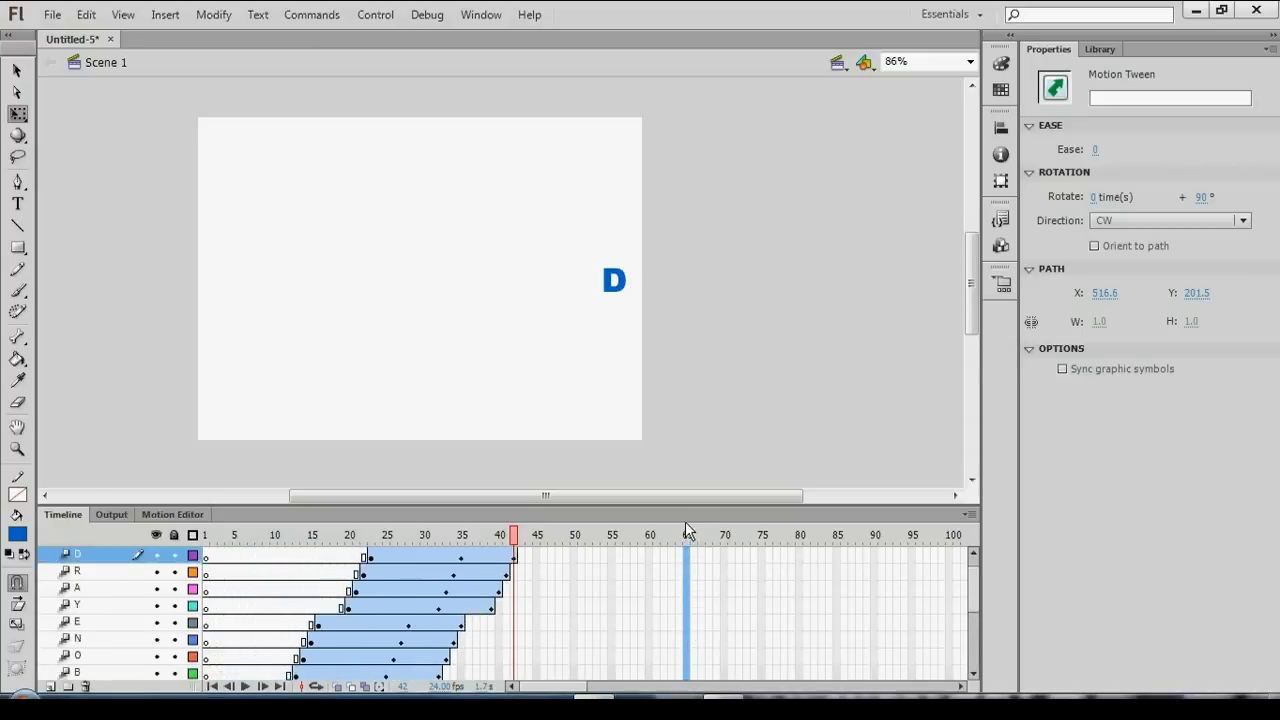
pyautogui.scroll(1, 688, 550)
pyautogui.click(686, 566)
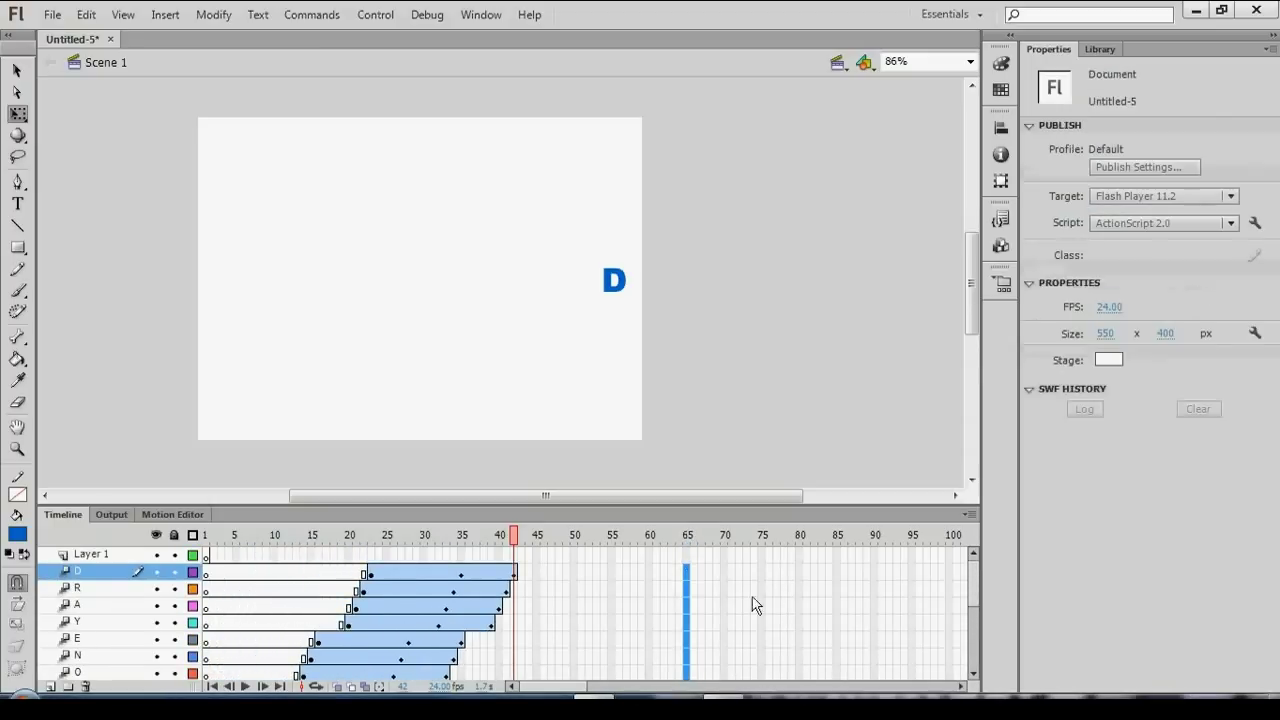
pyautogui.rightClick(688, 568)
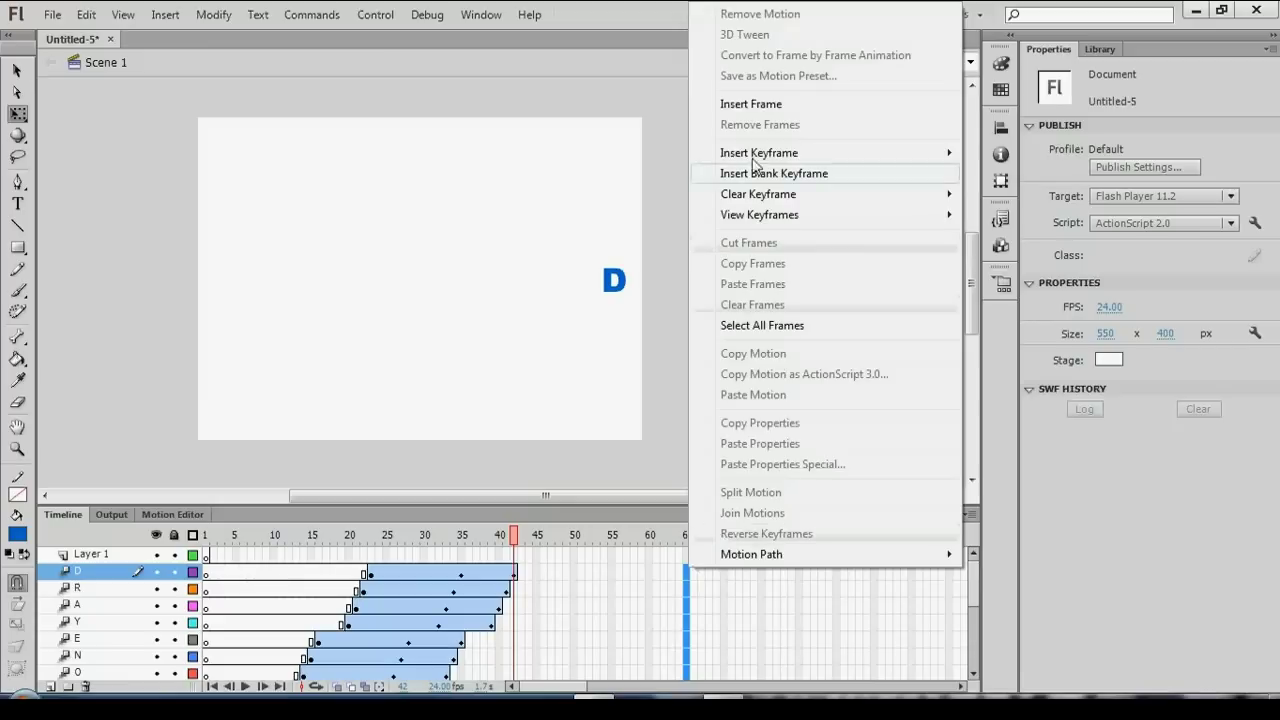
pyautogui.click(745, 106)
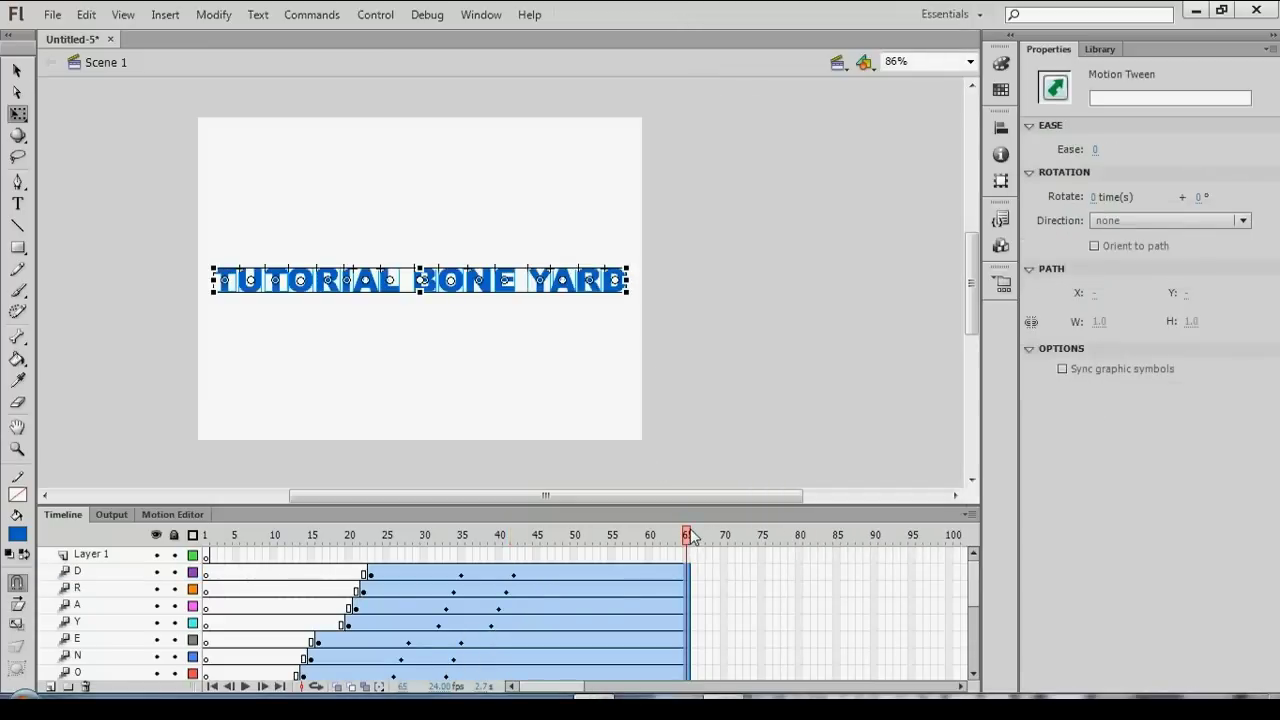
pyautogui.moveTo(688, 535); pyautogui.dragTo(195, 588)
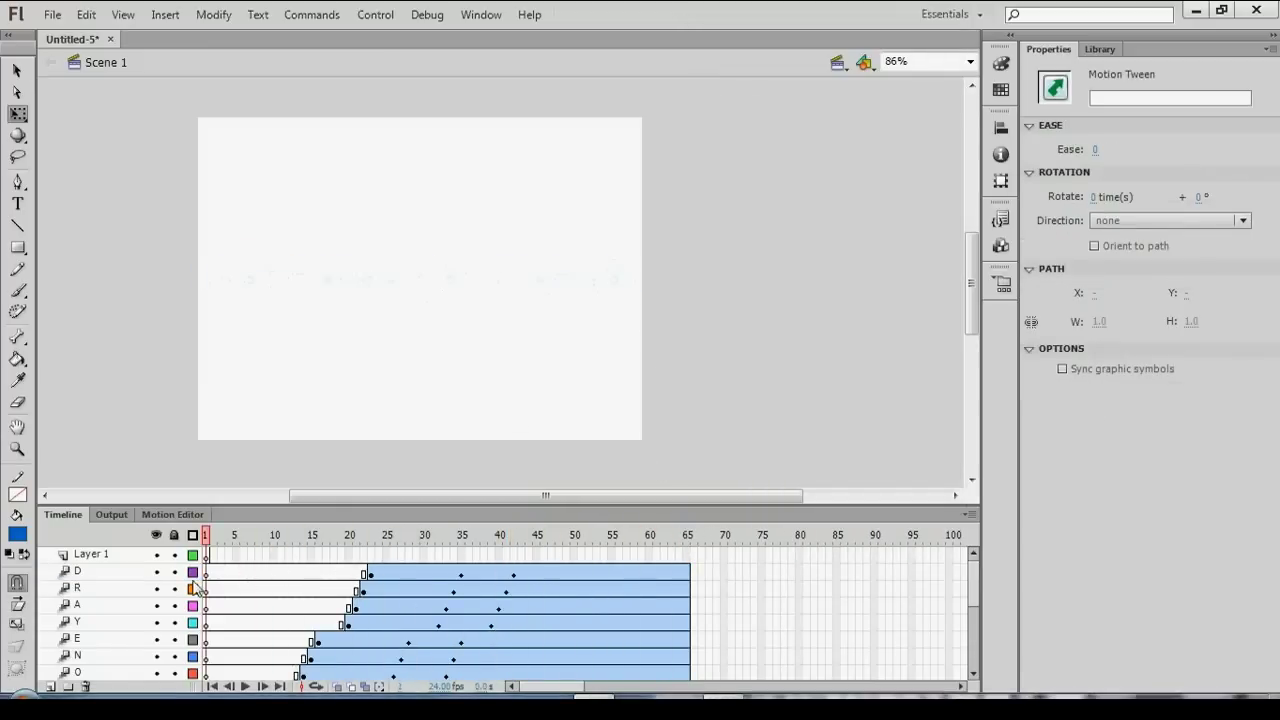
pyautogui.click(368, 343)
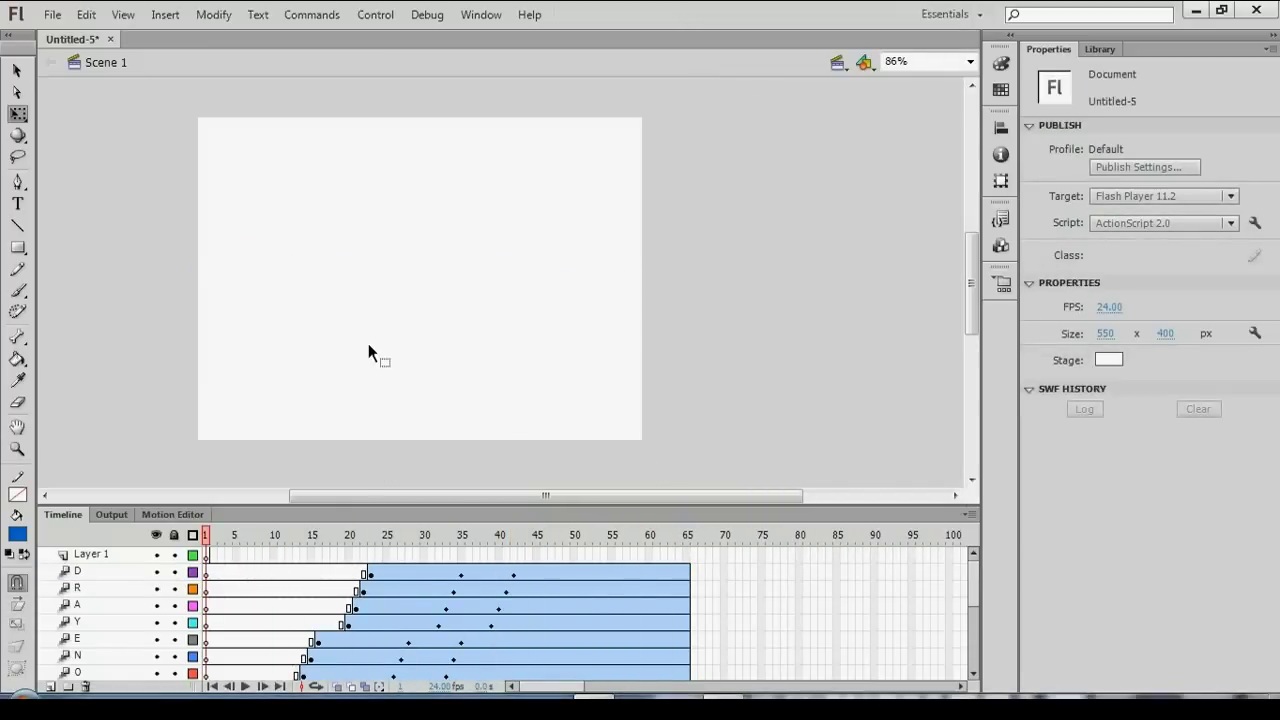
# Play the heading animation with Control > Play, then Test Movie with Ctrl+Enter.
pyautogui.click(375, 14)
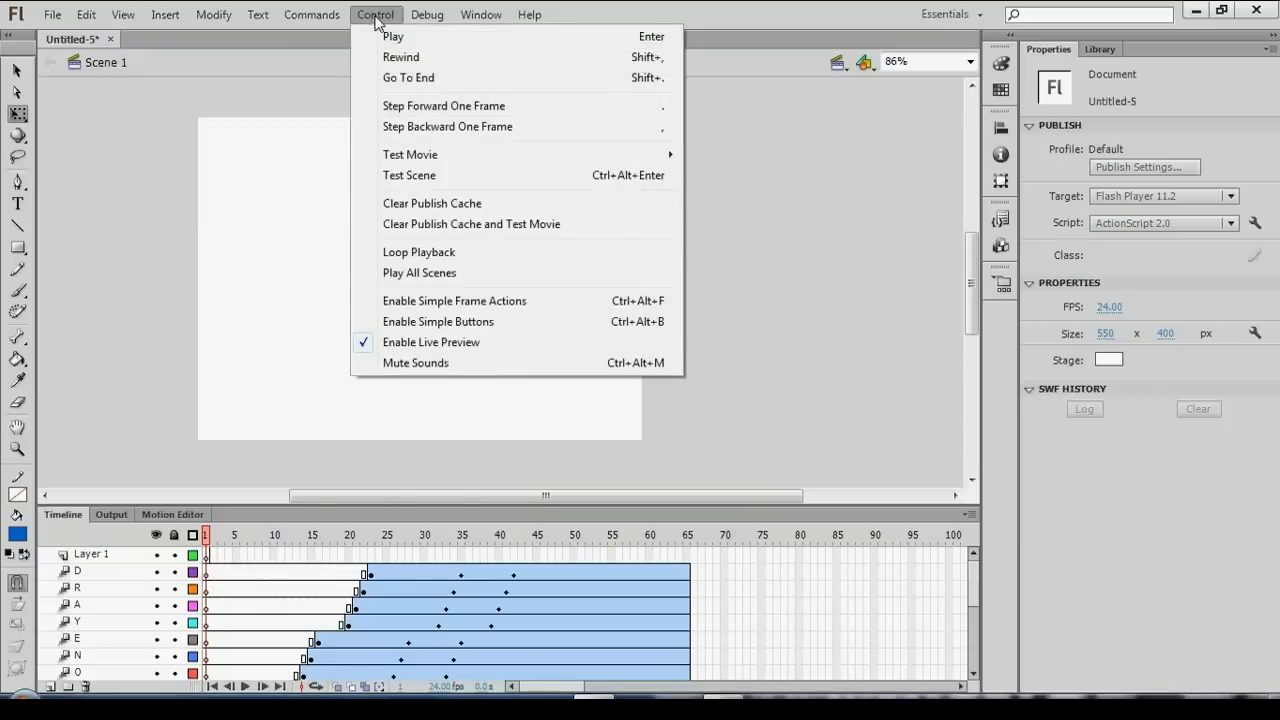
pyautogui.click(395, 36)
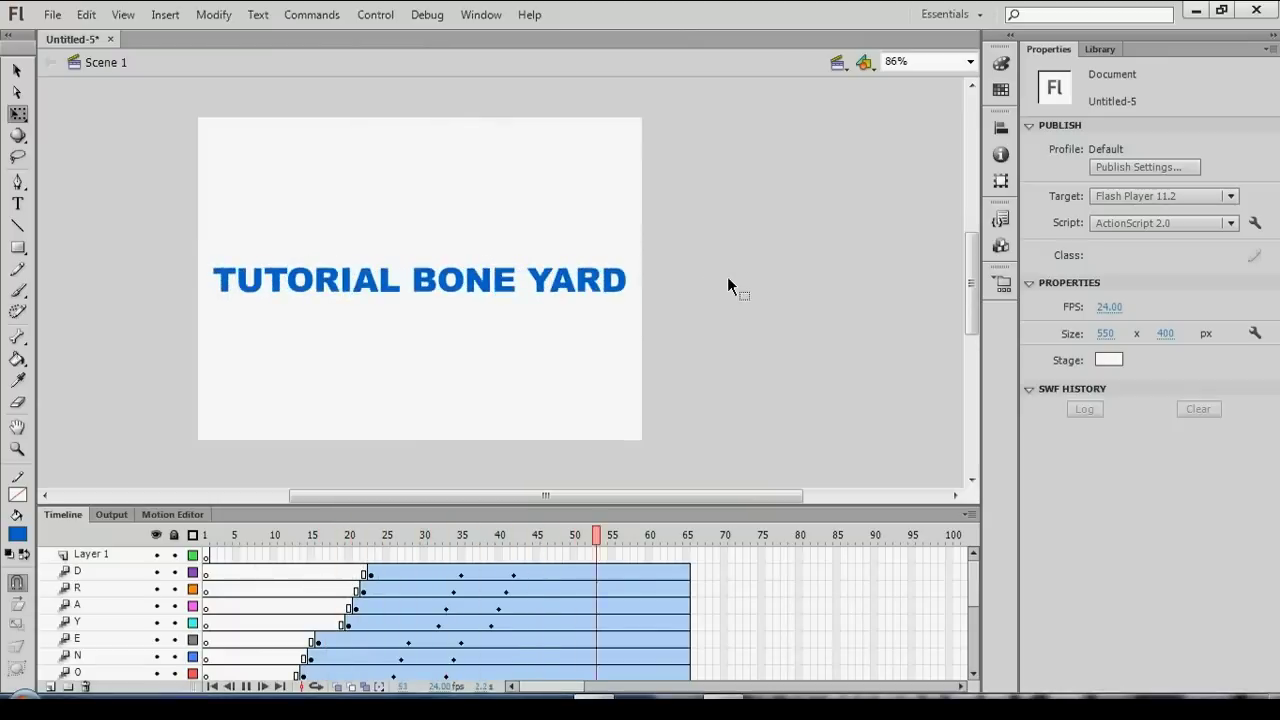
pyautogui.hotkey('ctrl', 'Return')
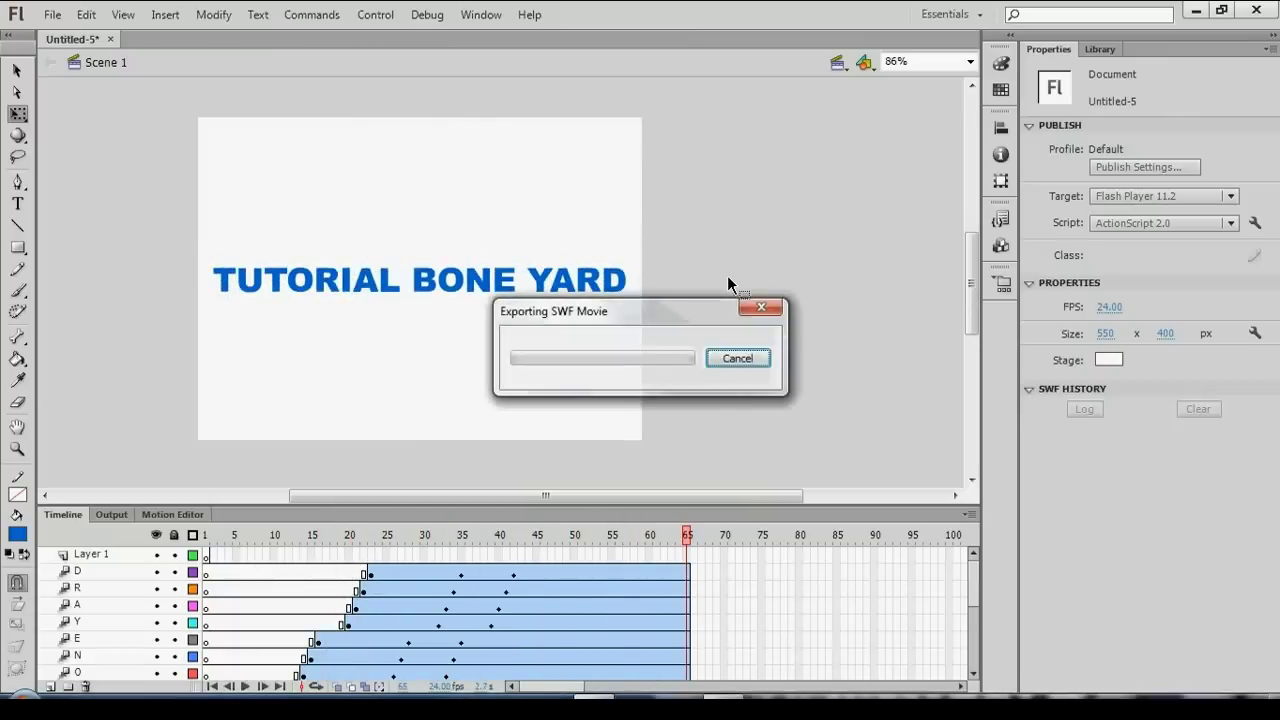